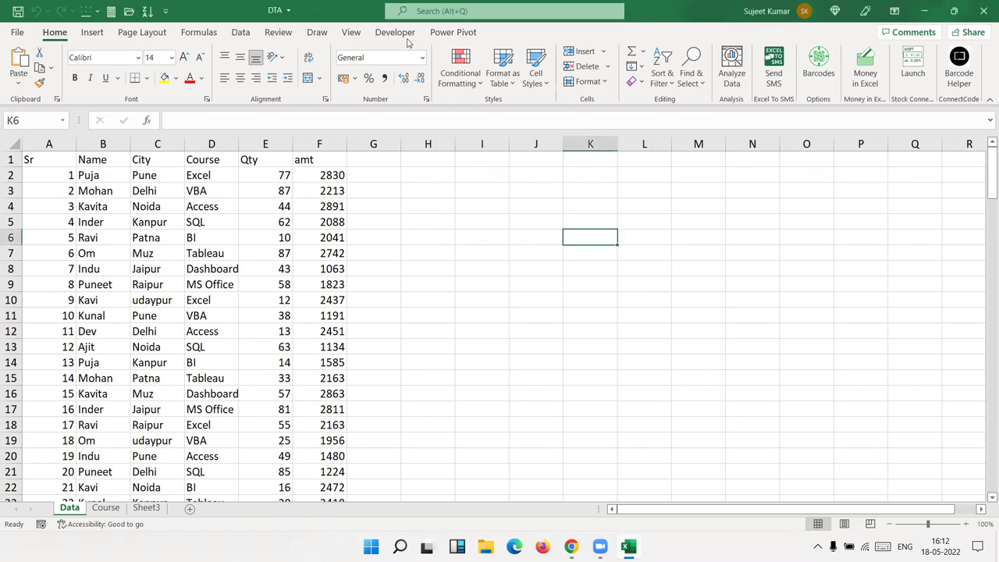
Check the macro options under View, then switch to the Developer tab.
click(351, 32)
click(830, 78)
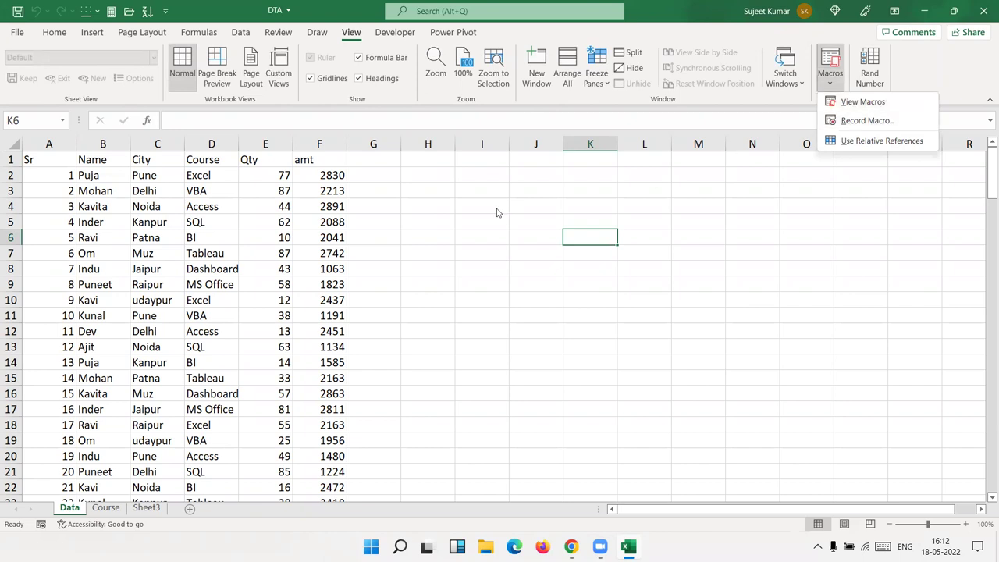
click(398, 33)
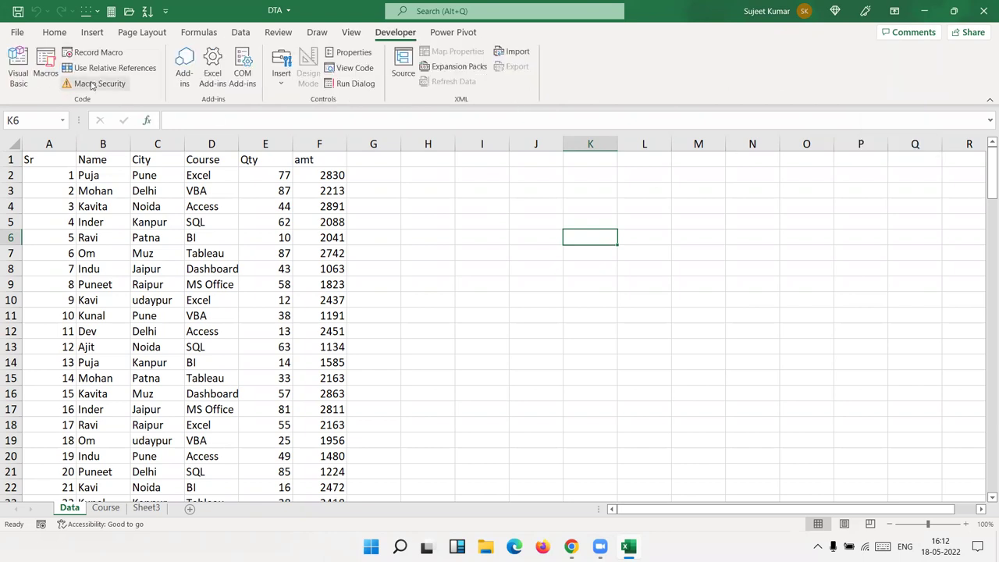
Select cells E4, J3 and F4 on the Data sheet.
click(475, 195)
click(276, 205)
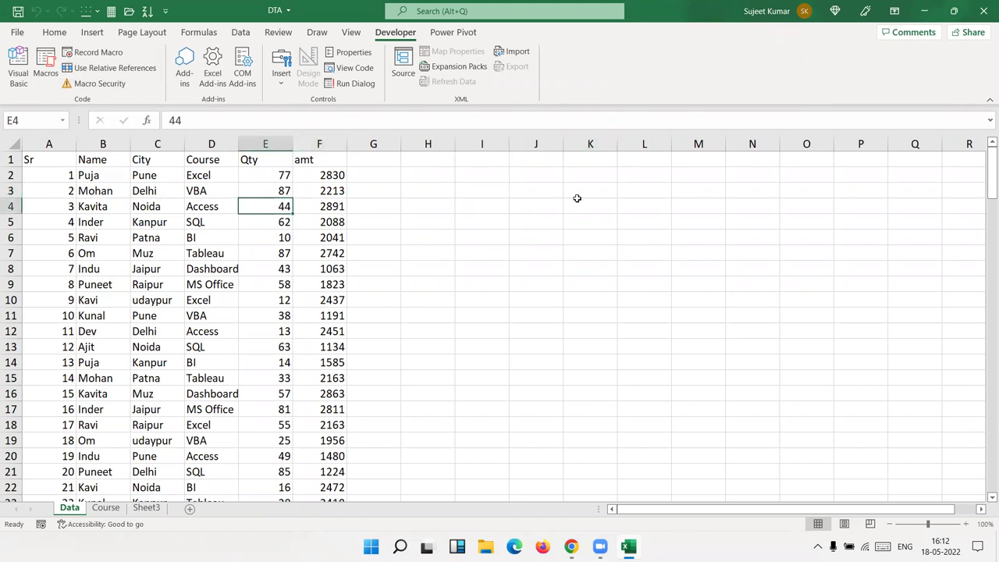
click(515, 188)
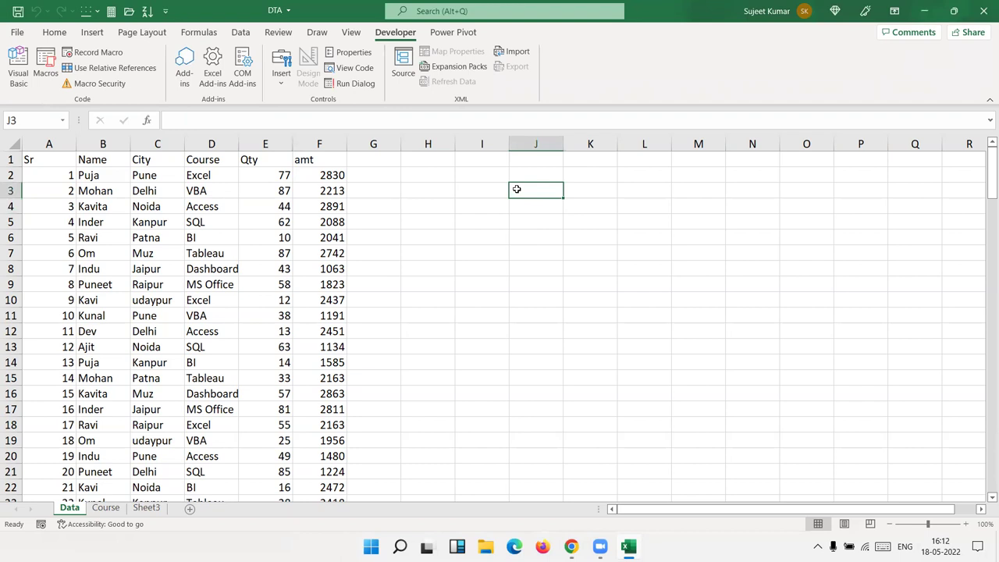
click(309, 203)
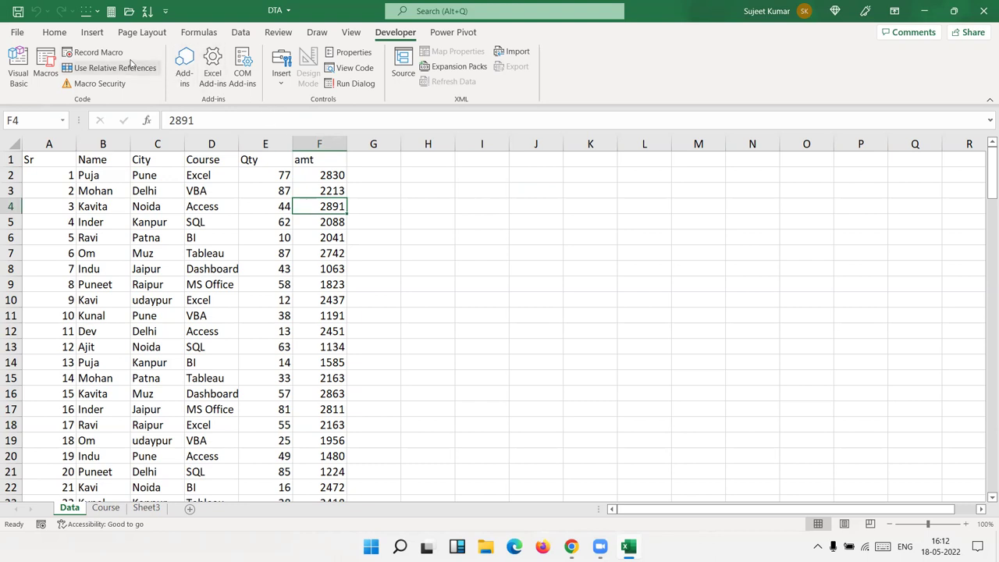
Record Macro1 that enters Puja into cell M1, then stop recording.
click(97, 53)
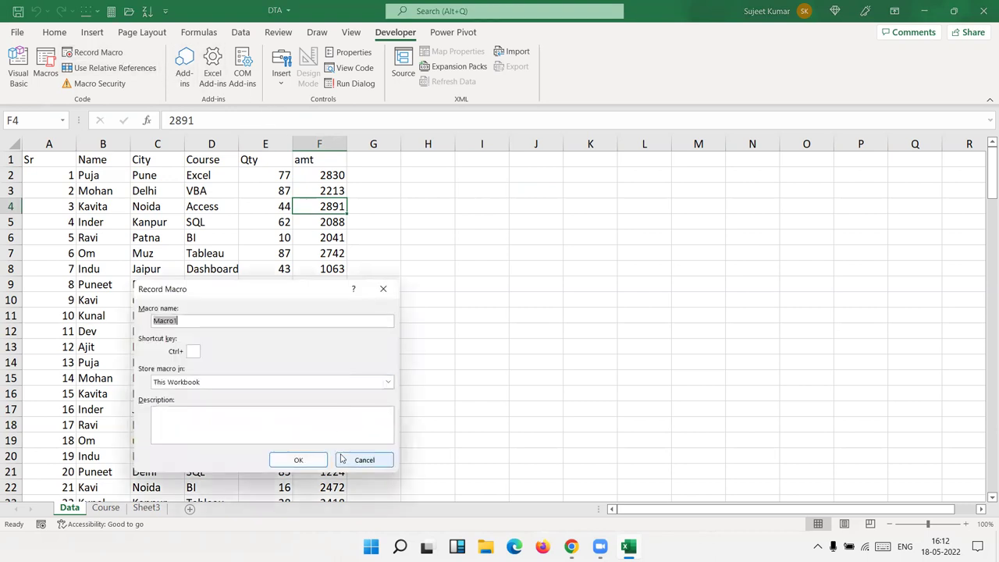
click(312, 460)
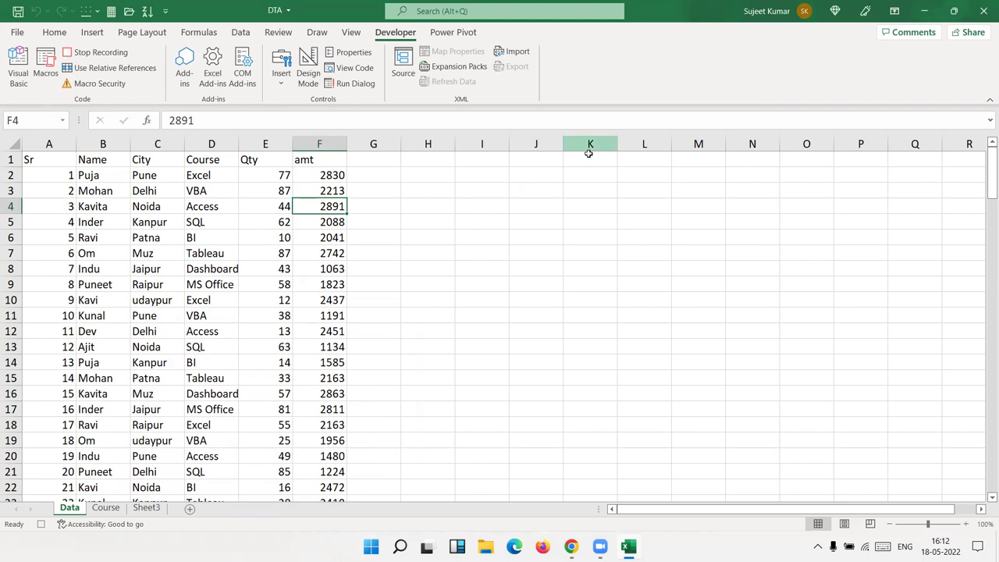
click(687, 158)
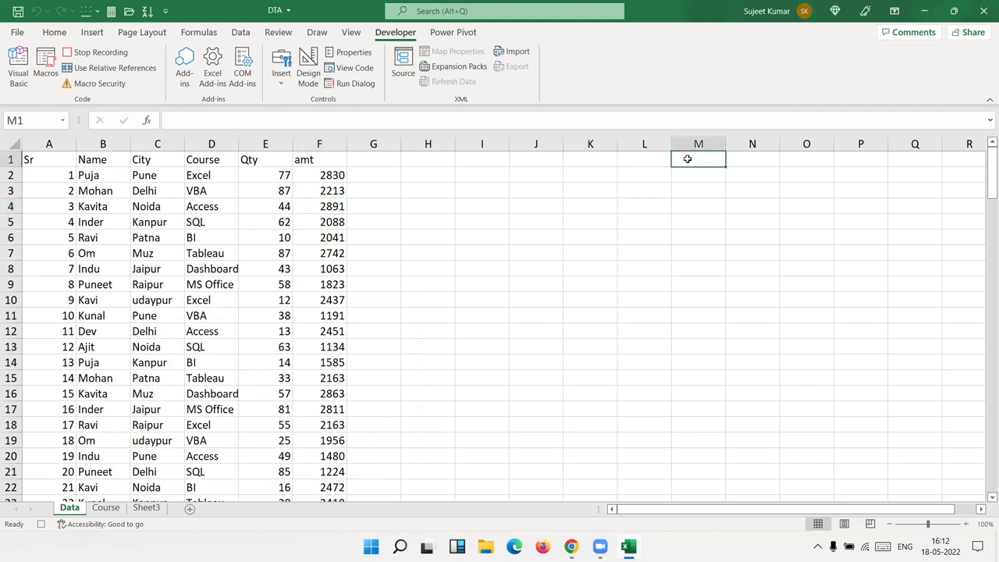
text(Puja)
key(Return)
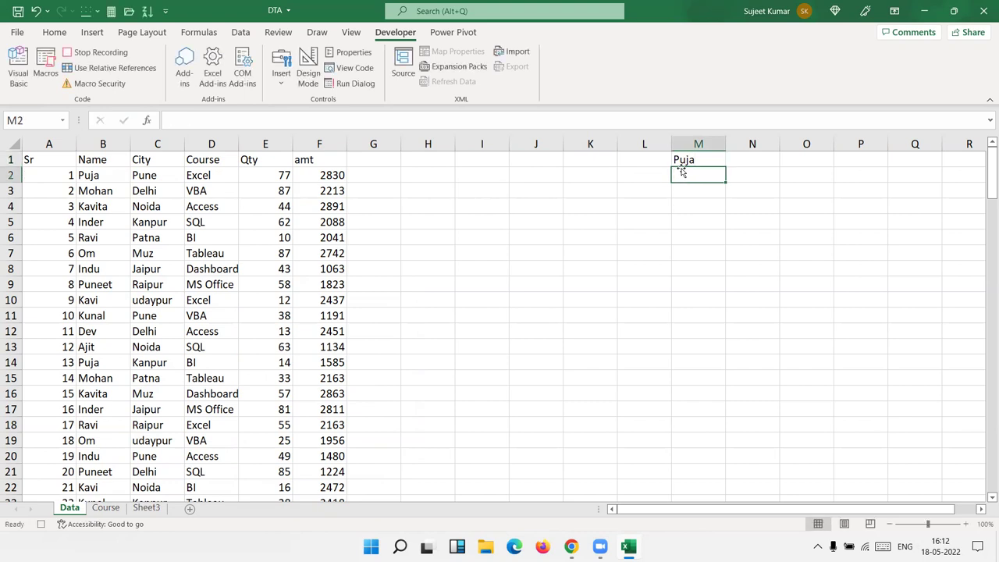
click(40, 523)
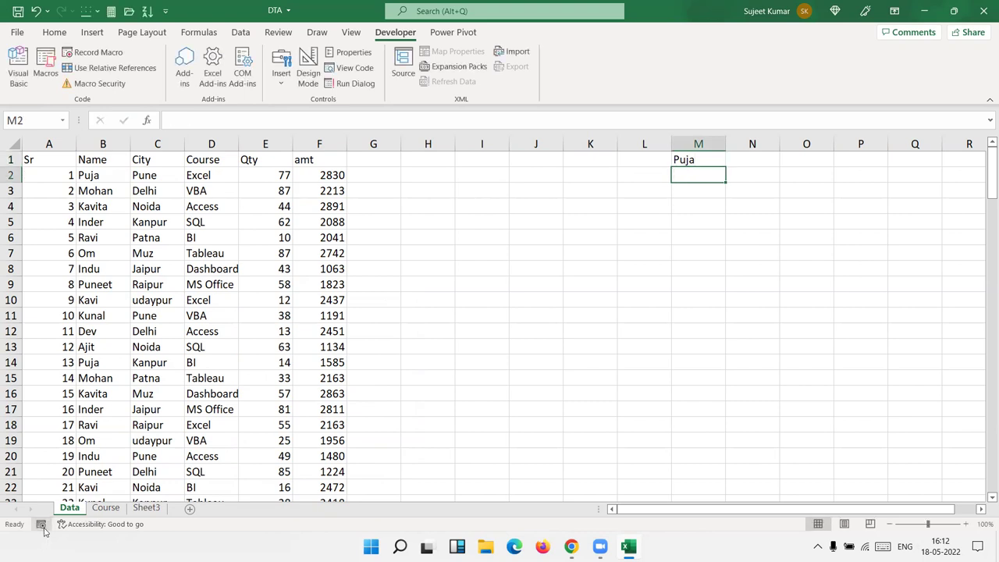
Open Macro1's code in the VBA editor, highlight its three recorded lines, then return to Excel.
click(45, 67)
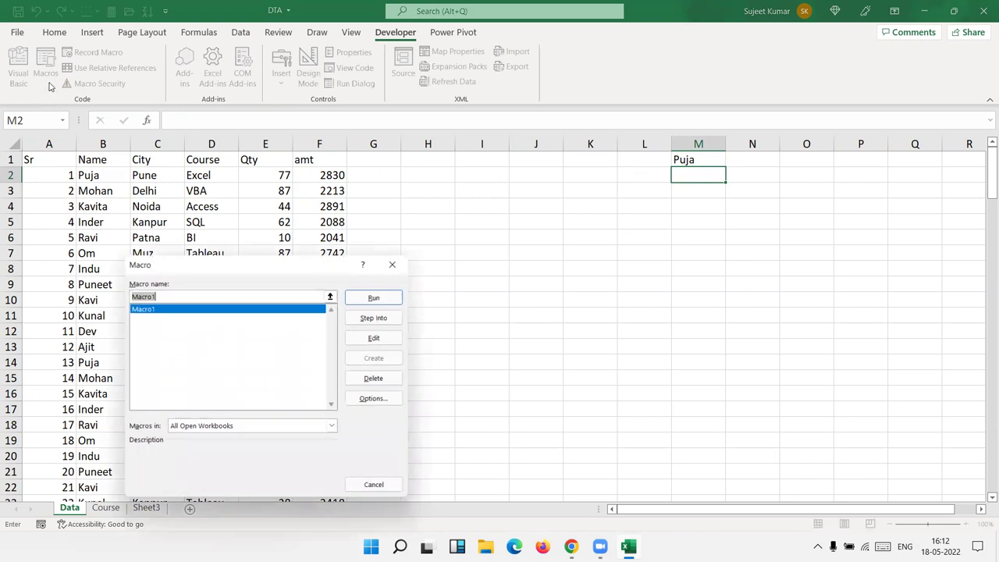
click(374, 340)
drag(364, 148, 202, 137)
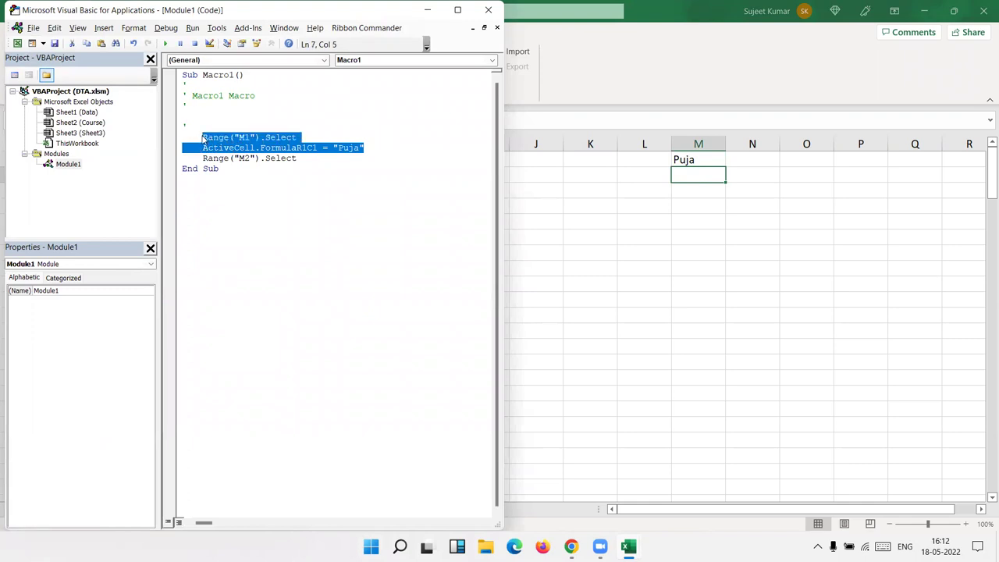
click(361, 147)
mouse_move(361, 148)
mouse_down()
mouse_move(201, 149)
mouse_move(204, 139)
mouse_up()
click(271, 170)
drag(297, 158, 203, 138)
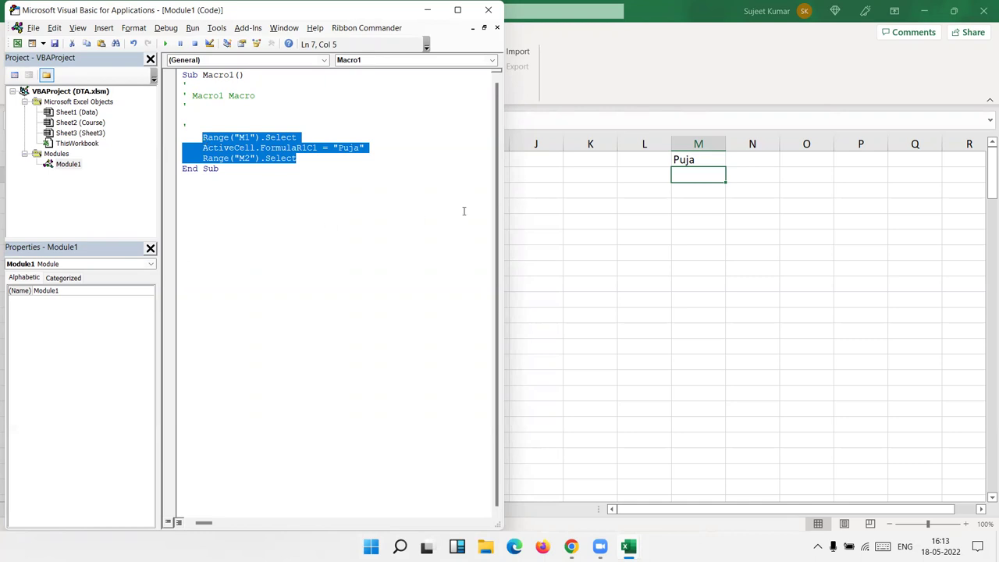
click(676, 255)
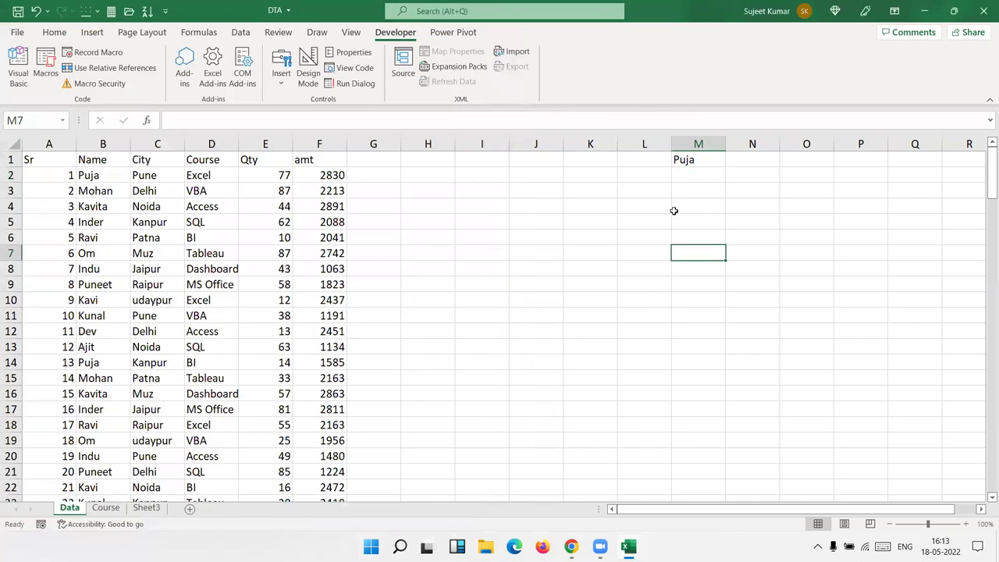
Clear Puja from cell M1 and run Macro1 to fill it in again.
click(682, 161)
key(Delete)
click(437, 296)
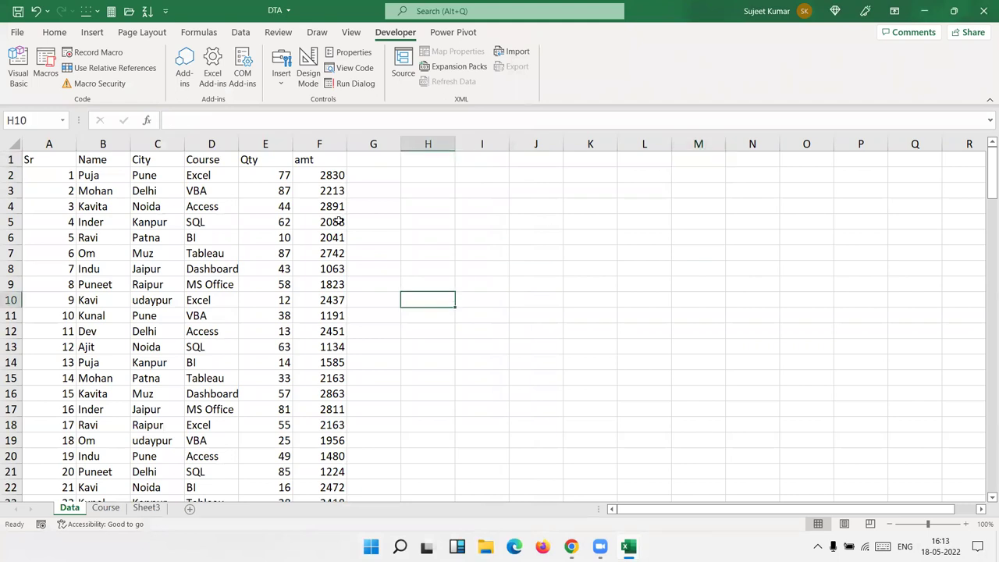
click(47, 66)
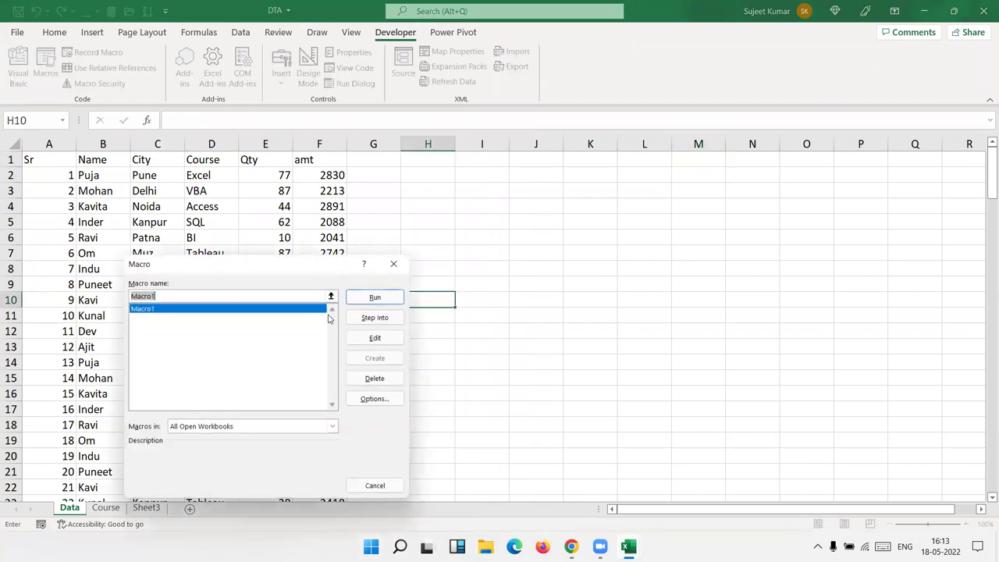
click(374, 296)
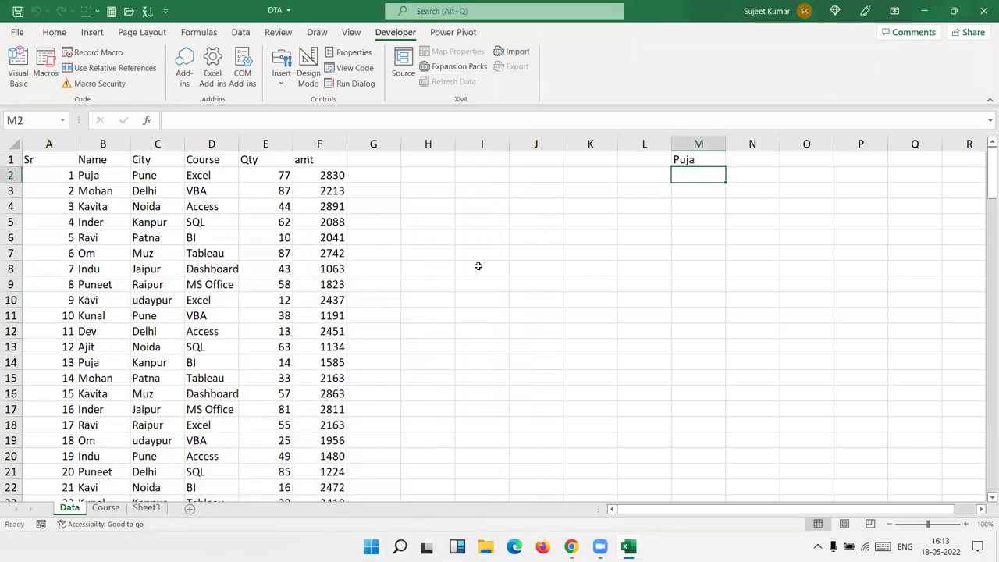
click(692, 159)
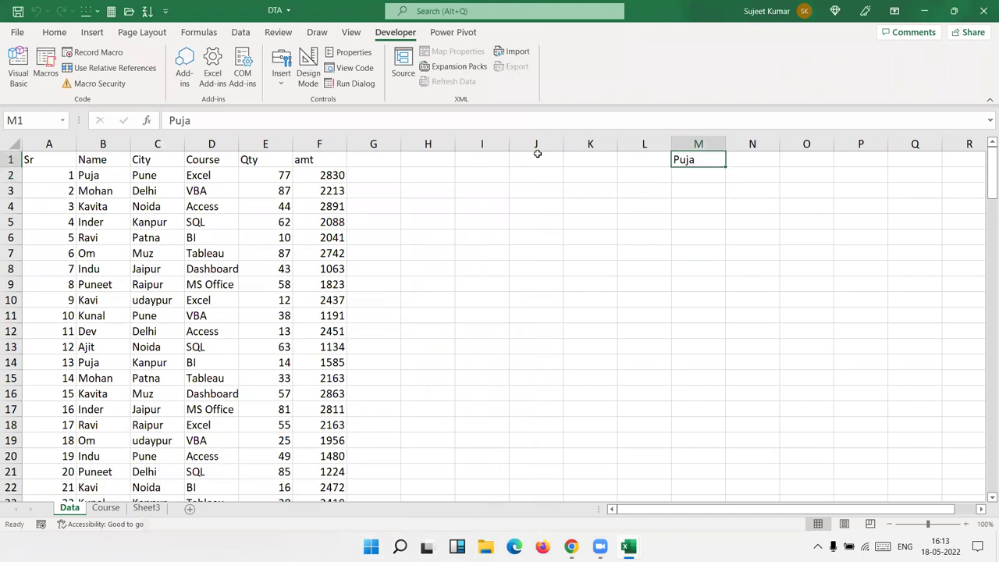
Inspect Macro1's code, including its M1 reference, then close the VBA editor.
click(39, 84)
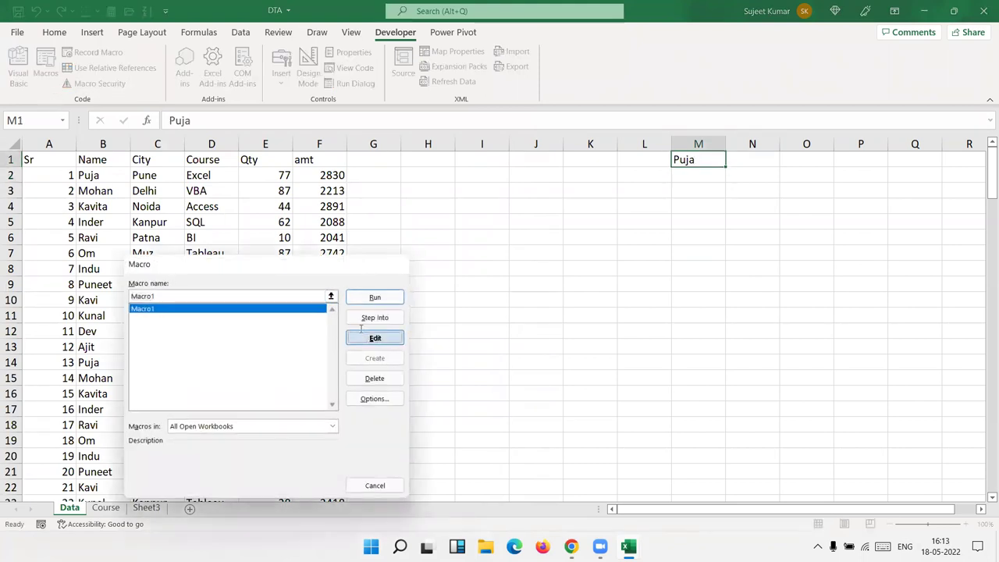
click(367, 337)
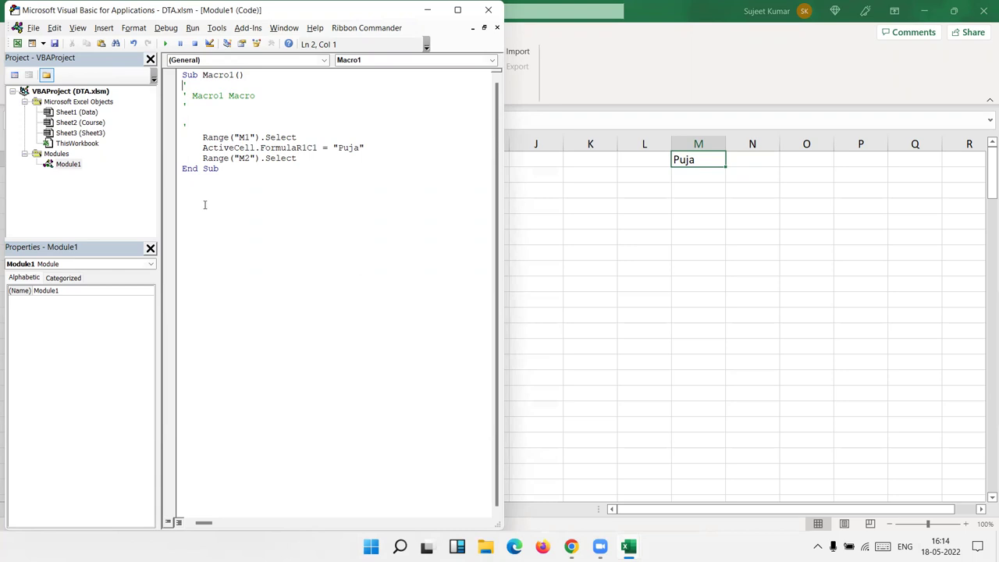
click(242, 137)
click(488, 9)
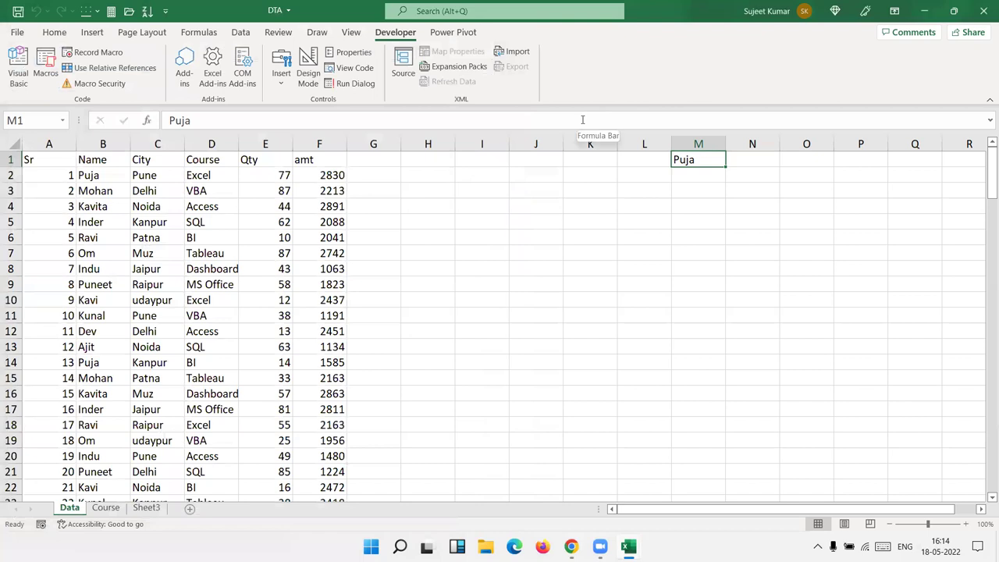
Delete Puja from M1, move along row 1, and select cell J3.
key(Delete)
key(Left)
key(Left)
key(Left)
key(Left)
key(Left)
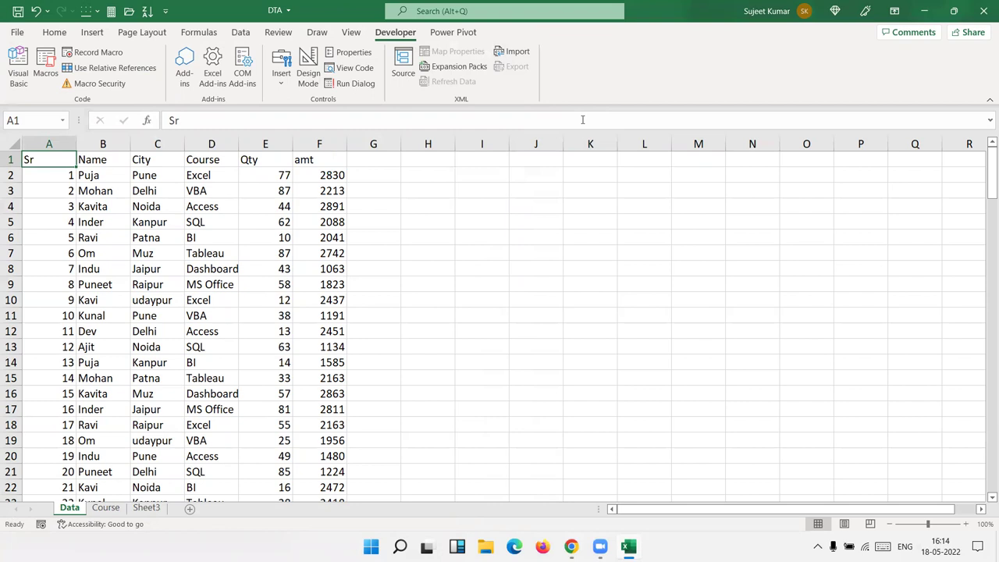
key(Right)
key(Right)
key(Right)
key(Right)
key(Right)
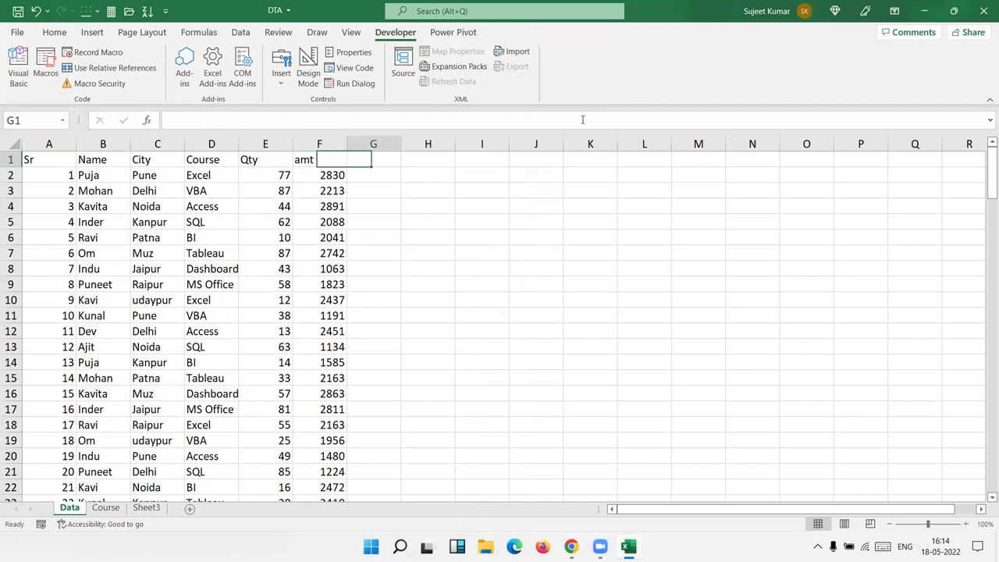
key(Right)
key(Right)
key(Right)
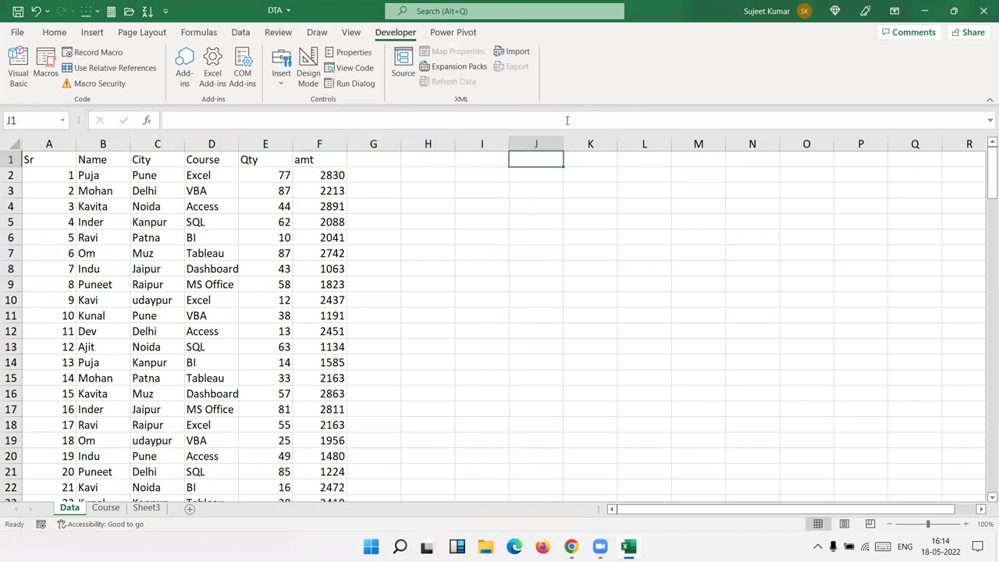
drag(568, 189, 558, 195)
click(544, 192)
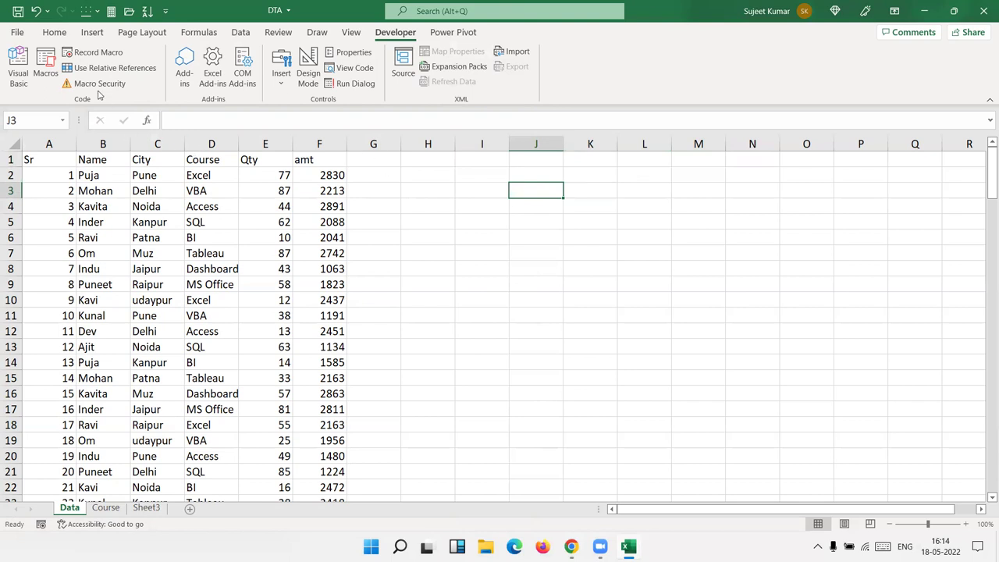
Record Macro2, which copies J3 and pastes it as values only into M3.
click(109, 53)
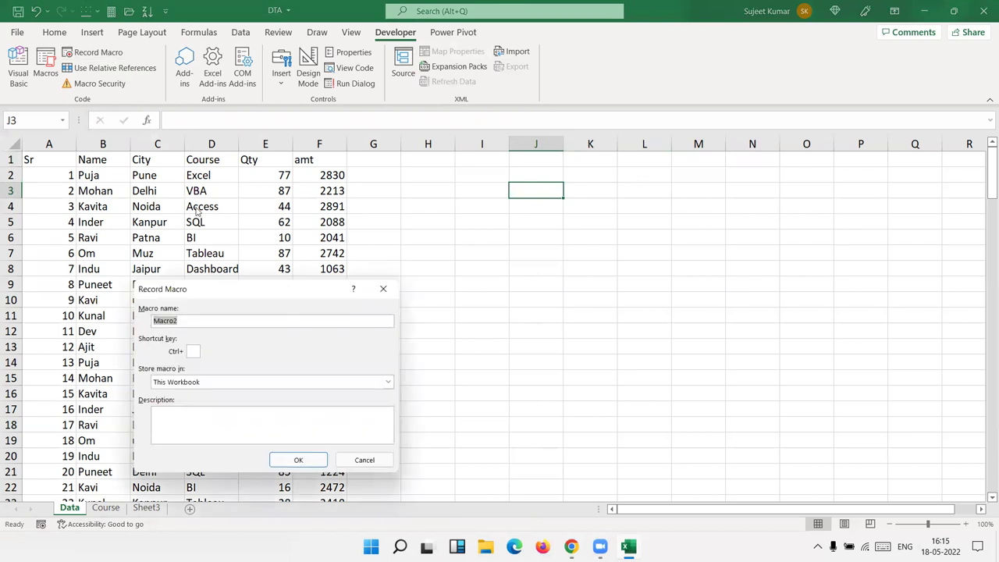
click(296, 464)
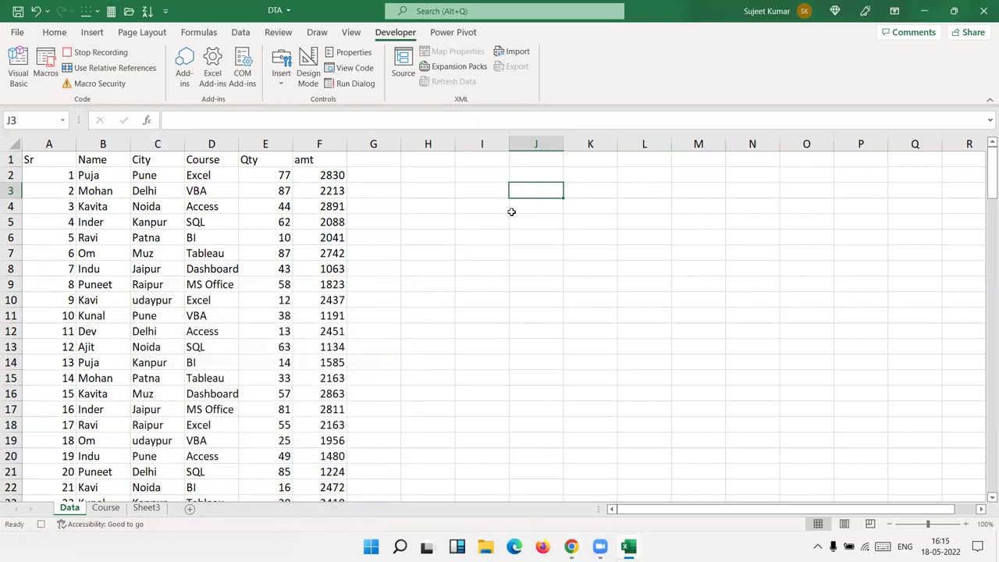
key(ctrl+c)
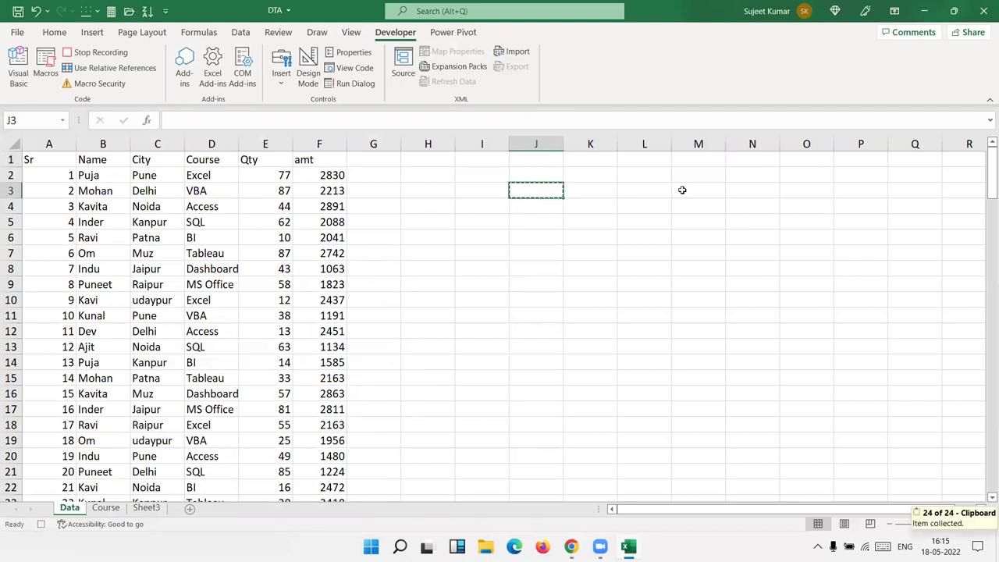
click(683, 189)
right_click(682, 190)
click(686, 246)
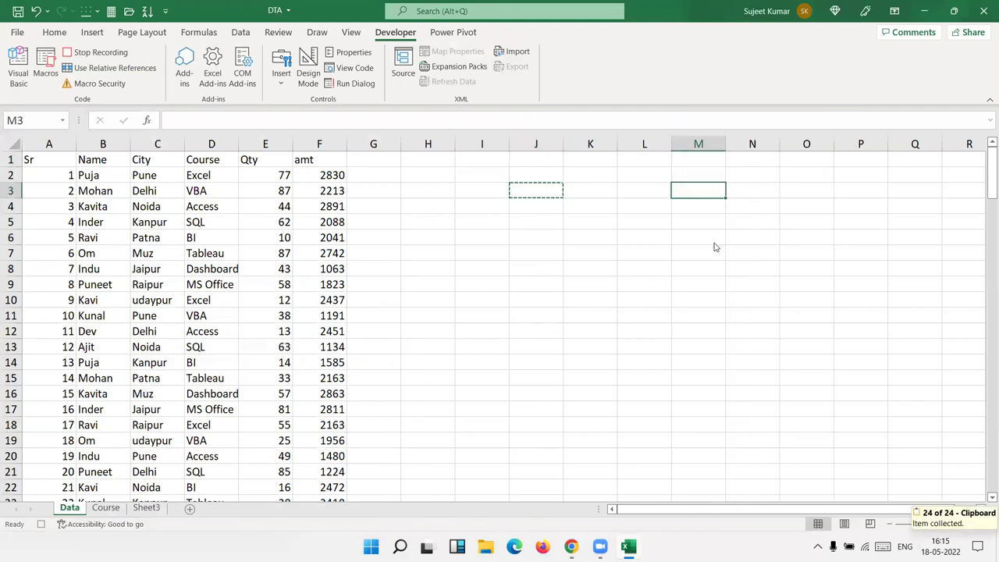
click(628, 195)
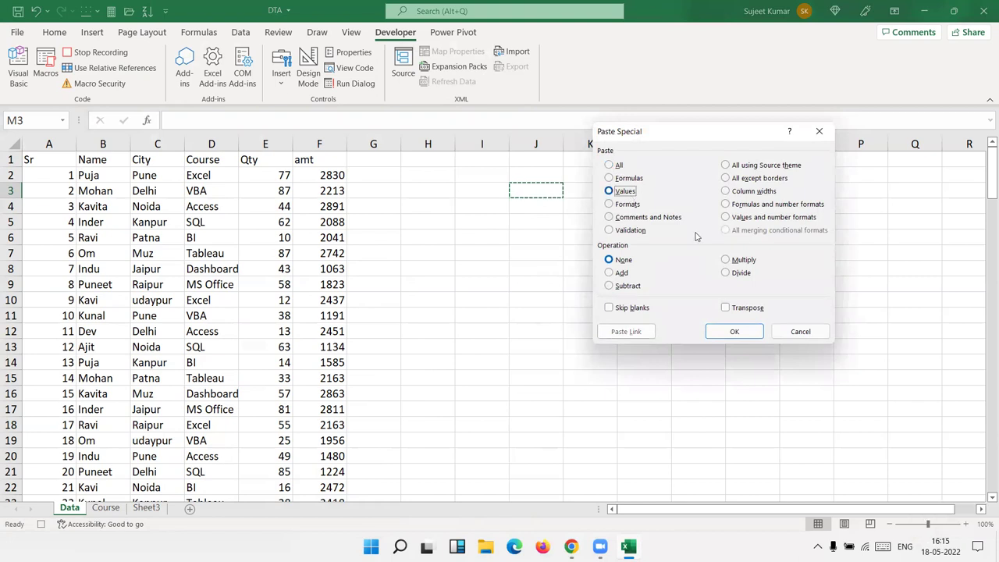
click(734, 331)
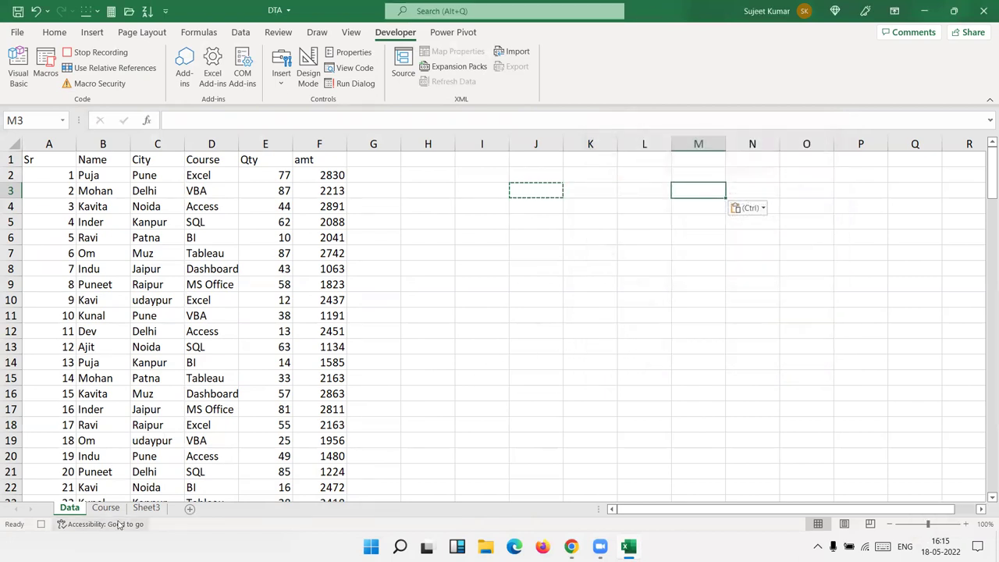
click(40, 523)
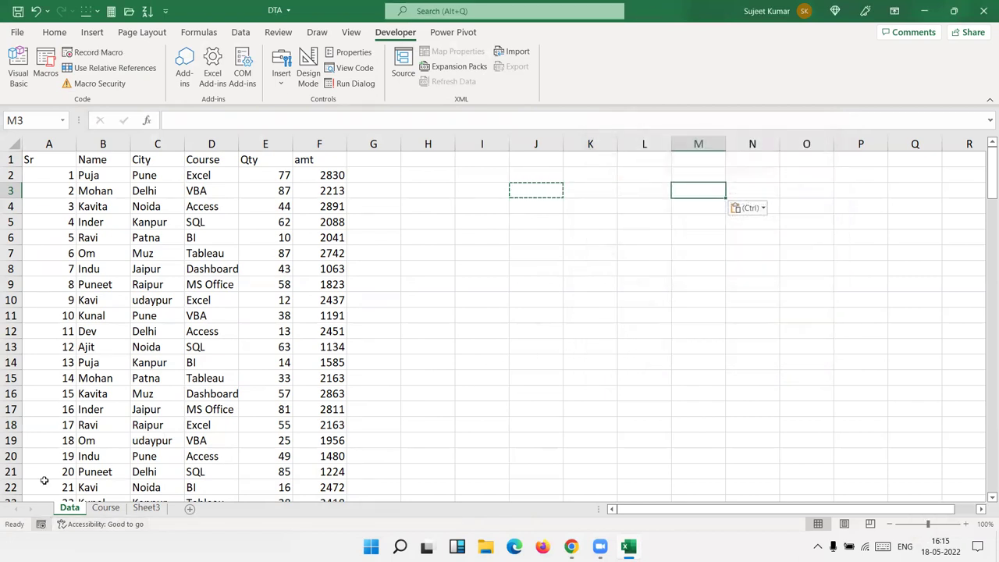
click(45, 64)
click(206, 318)
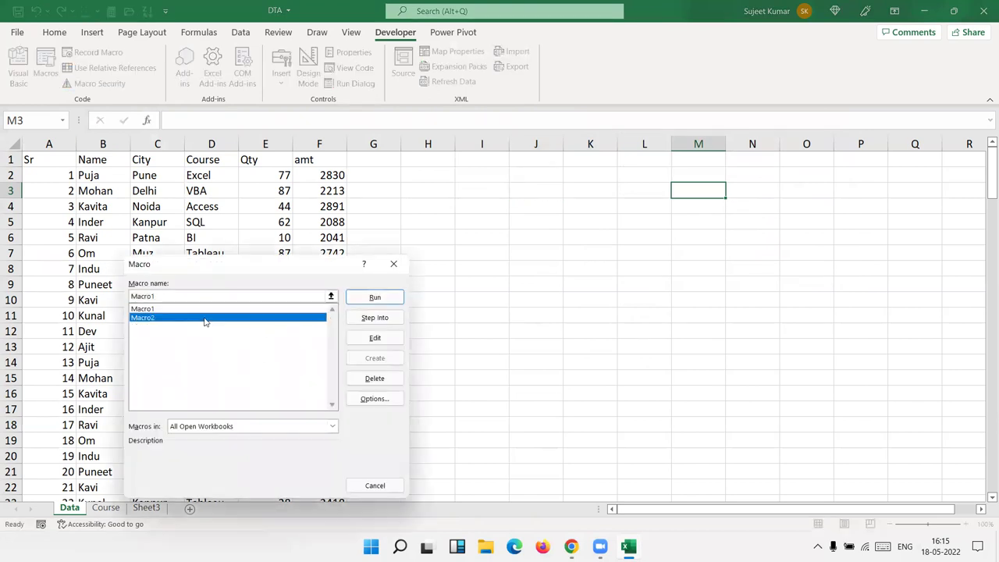
click(372, 338)
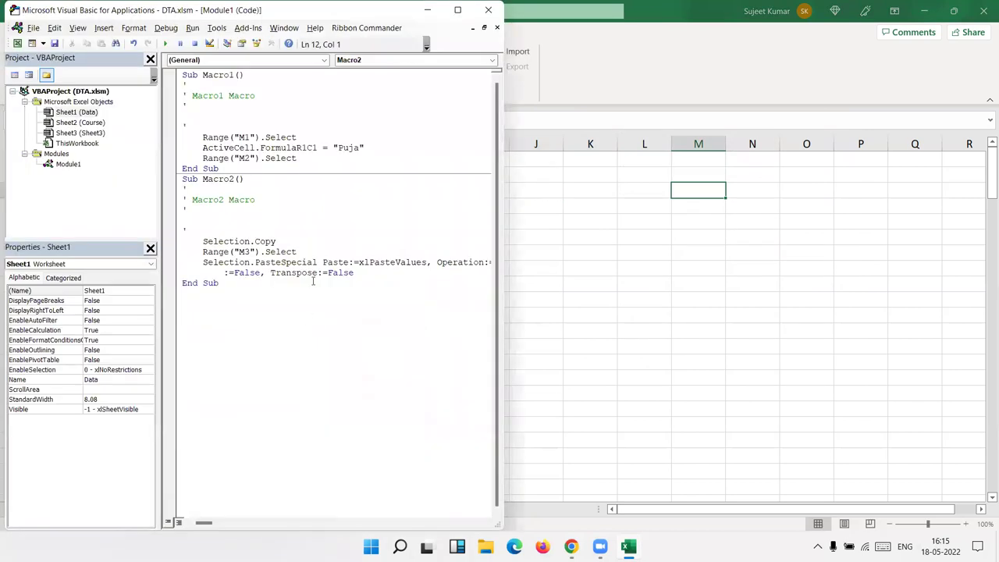
drag(367, 274, 212, 265)
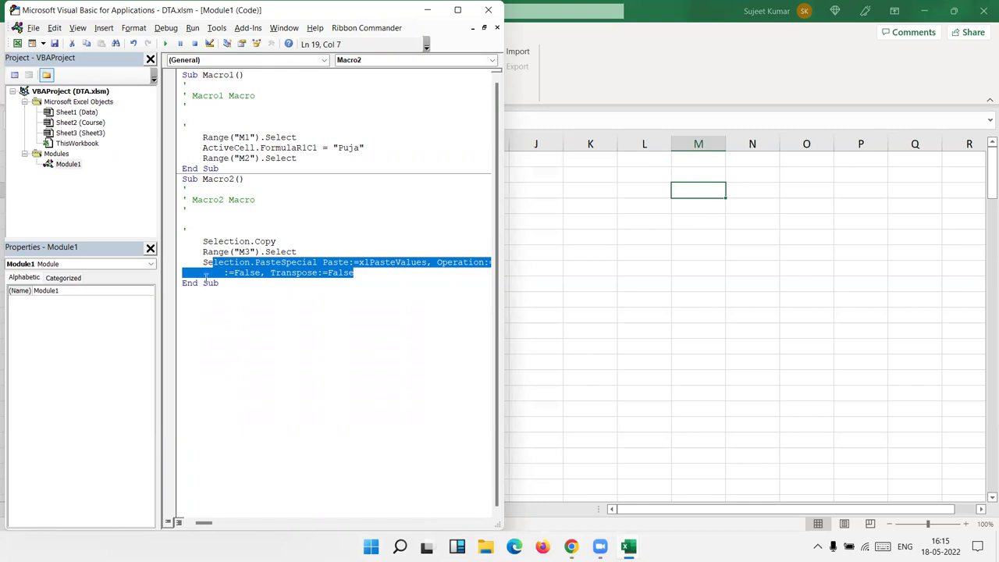
click(317, 293)
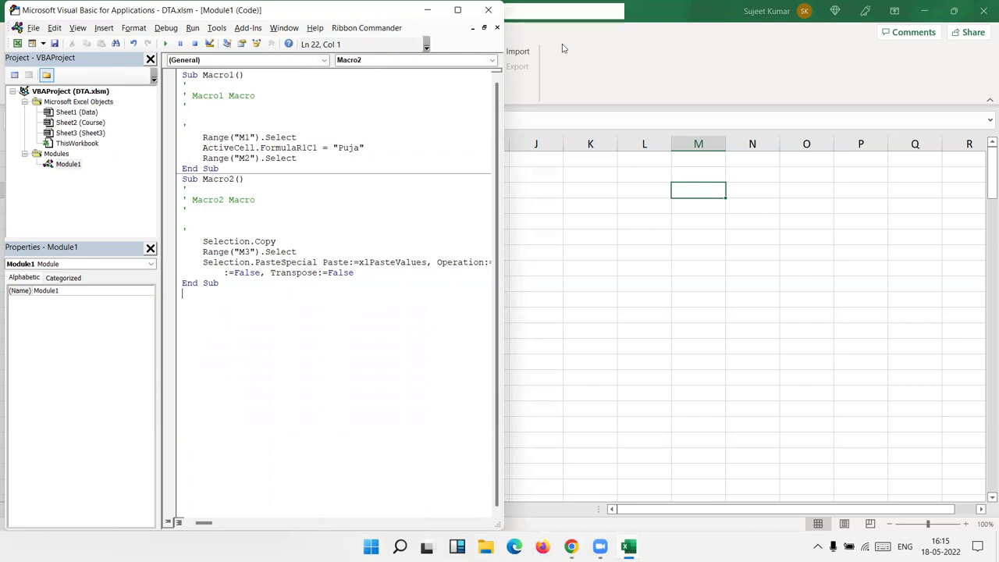
key(alt+q)
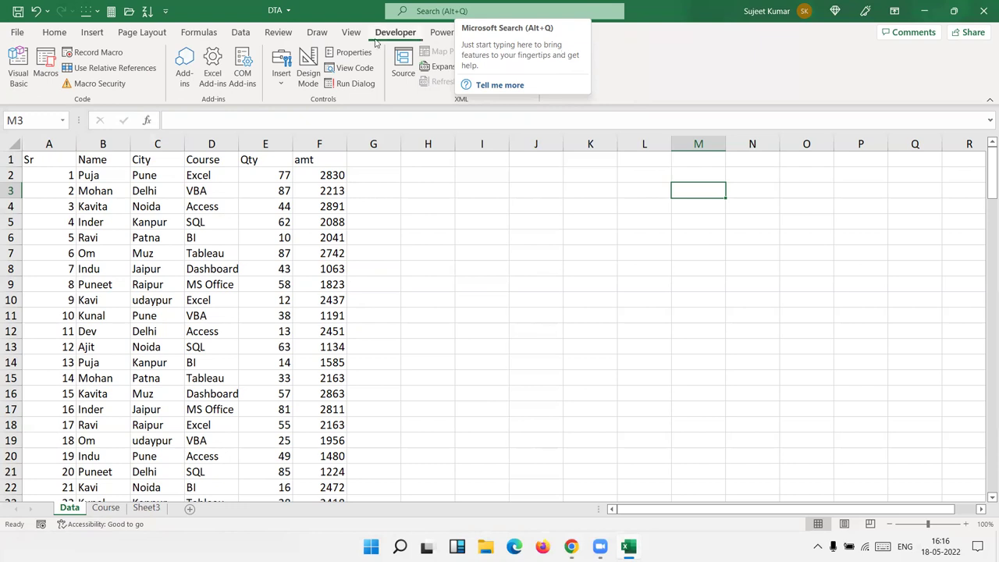
Start recording Macro3 with cell E4 selected.
click(285, 201)
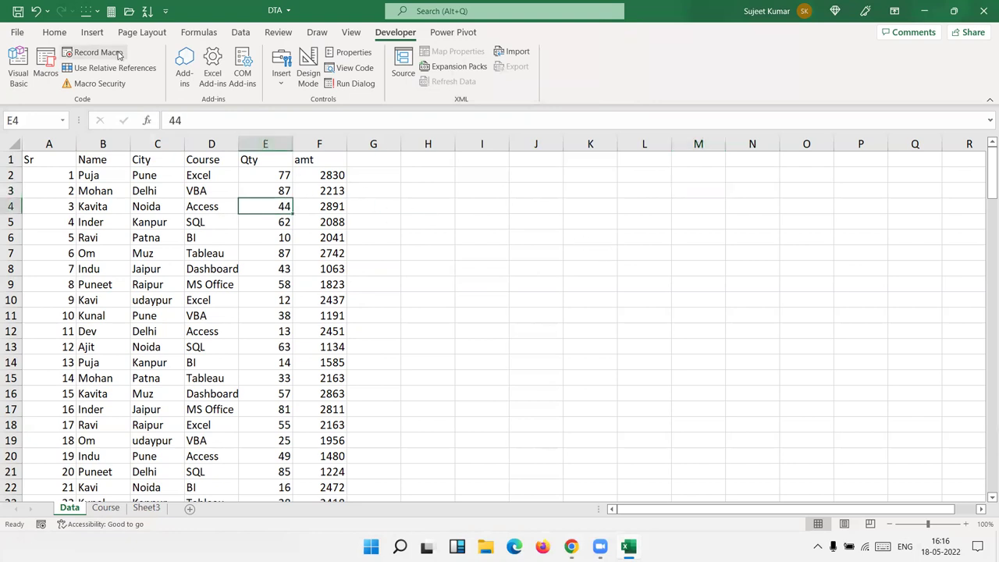
click(119, 53)
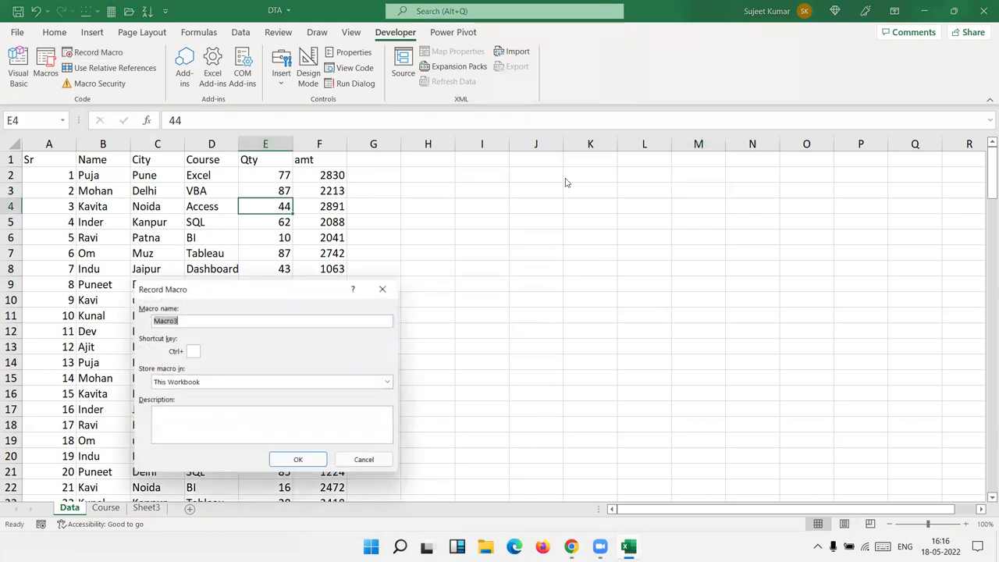
click(295, 460)
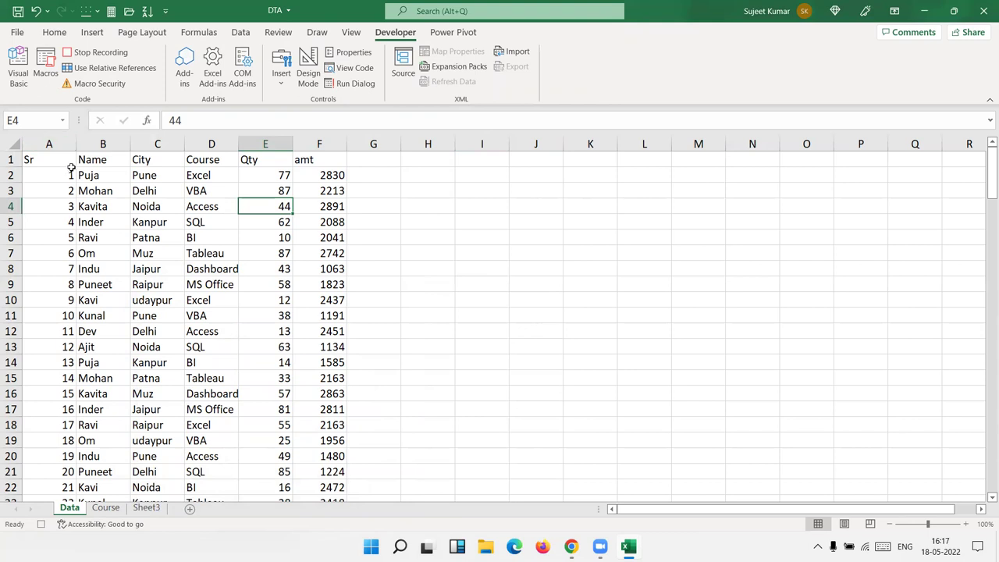
Turn on filters for the table headers from Home's Sort & Filter.
click(55, 32)
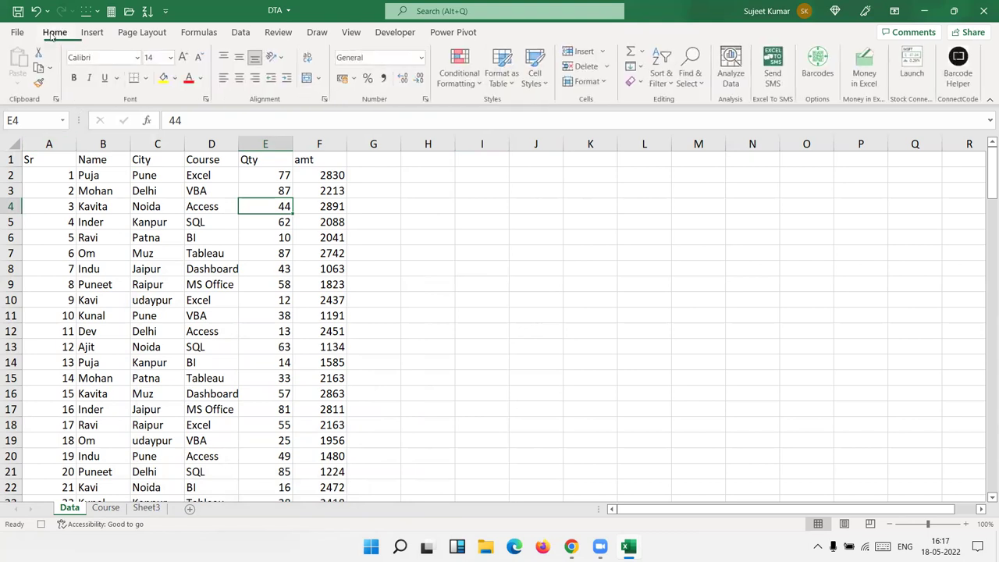
click(71, 160)
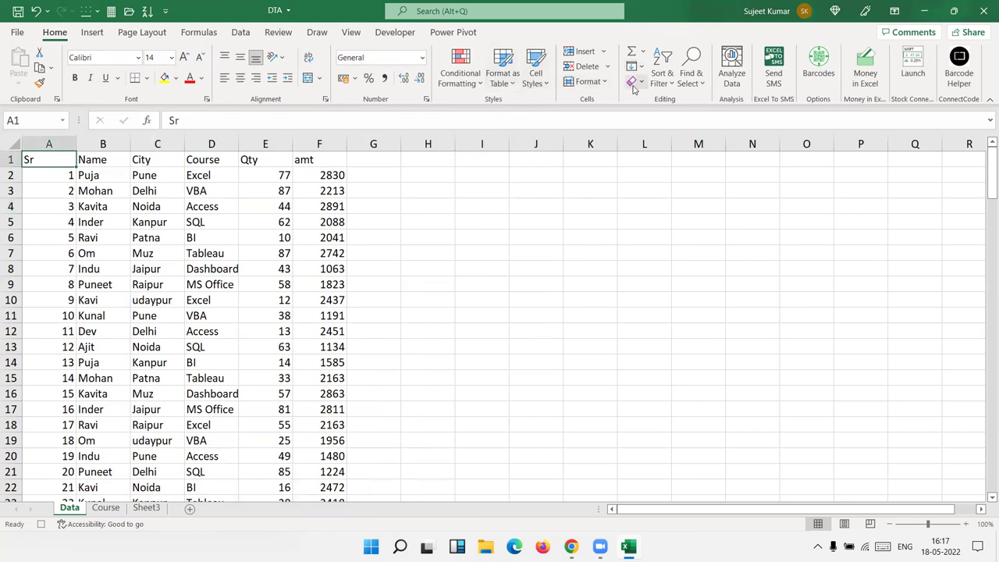
click(662, 78)
click(686, 139)
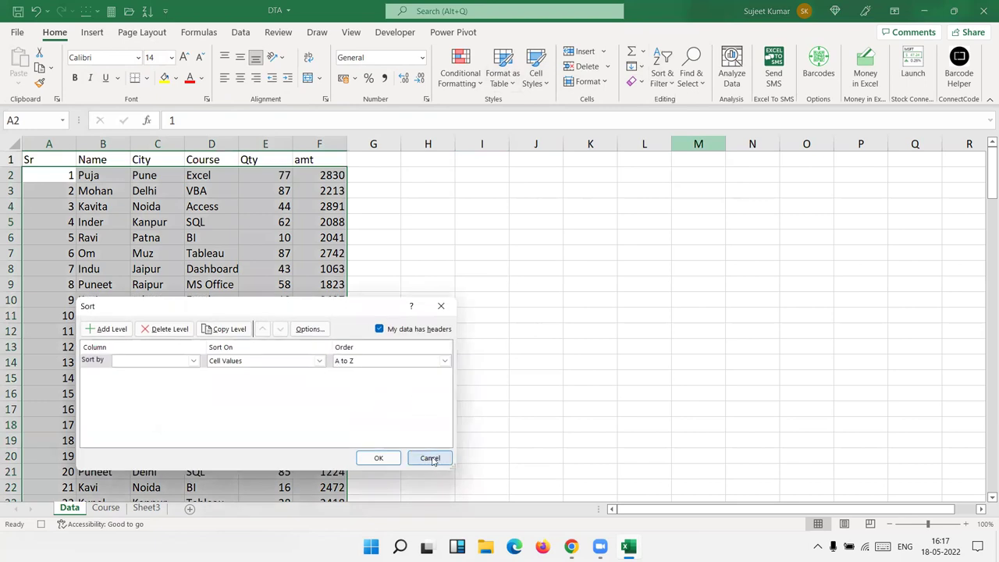
click(428, 461)
click(661, 78)
click(681, 159)
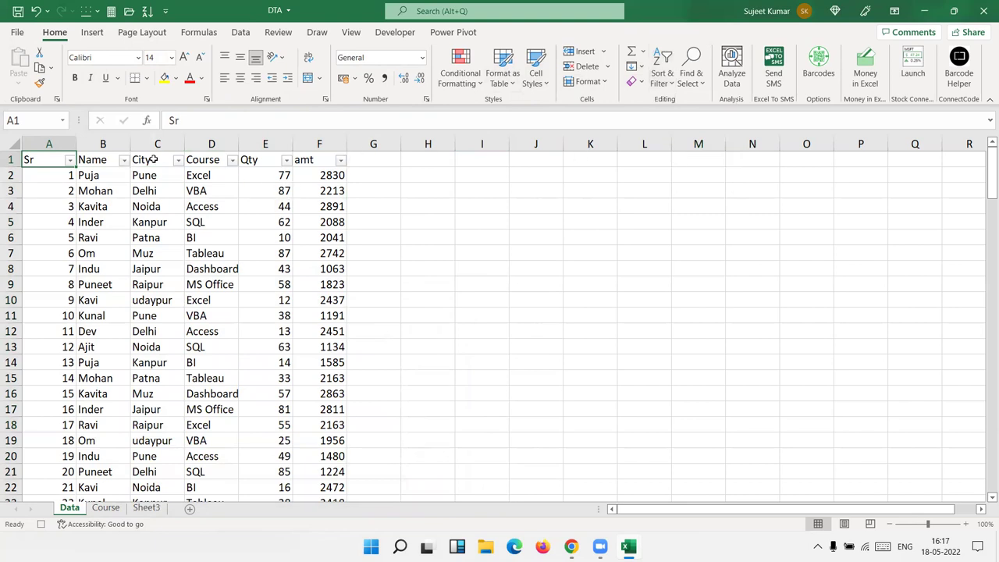
Filter the Name column to Ajit only and select the whole data range.
click(124, 160)
click(70, 314)
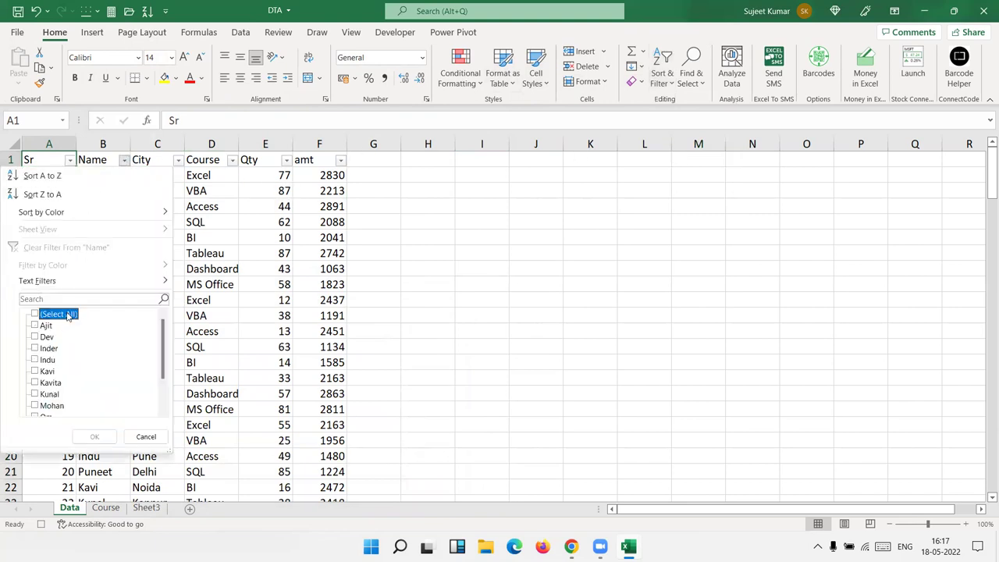
click(44, 326)
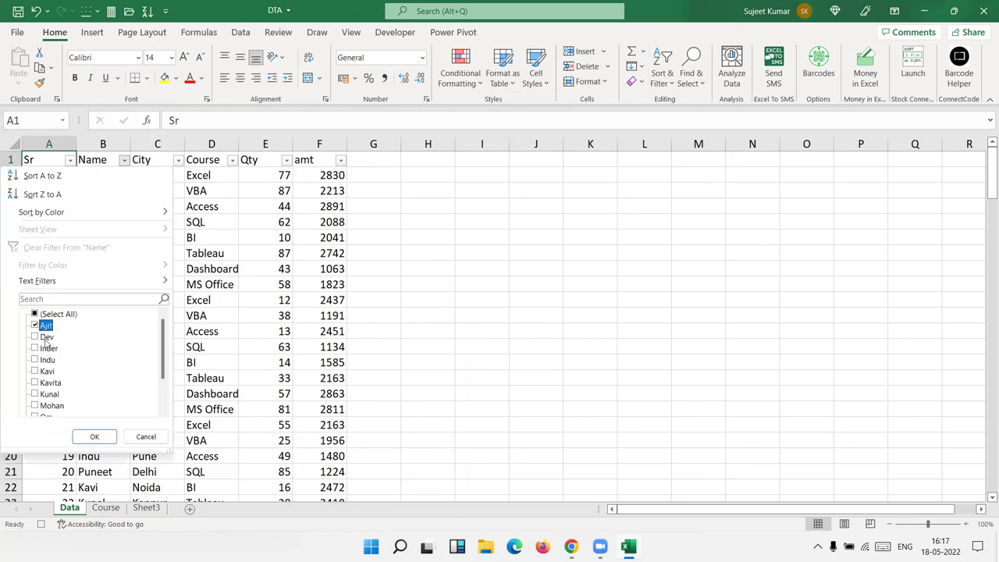
click(95, 436)
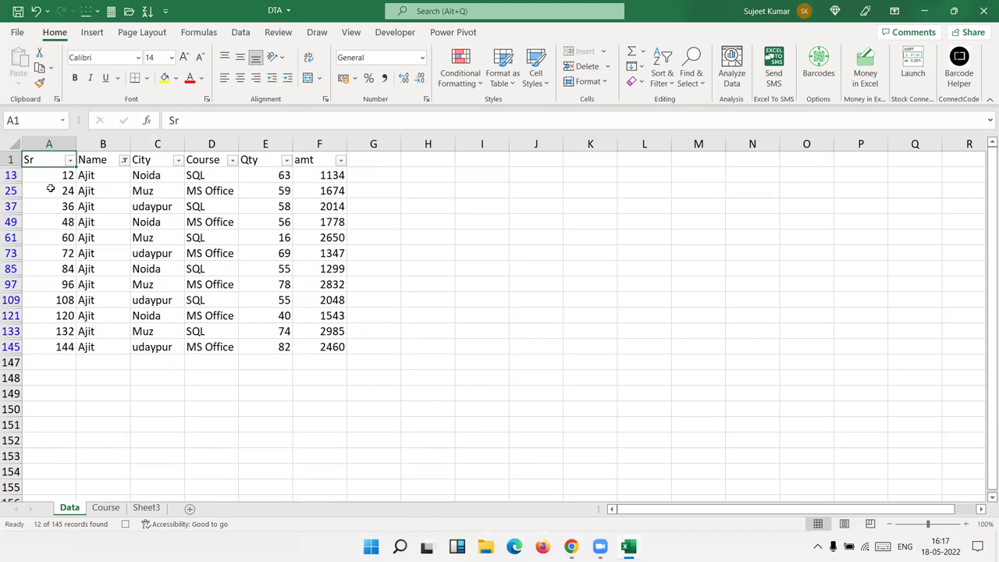
key(ctrl+shift+Right)
key(ctrl+shift+Down)
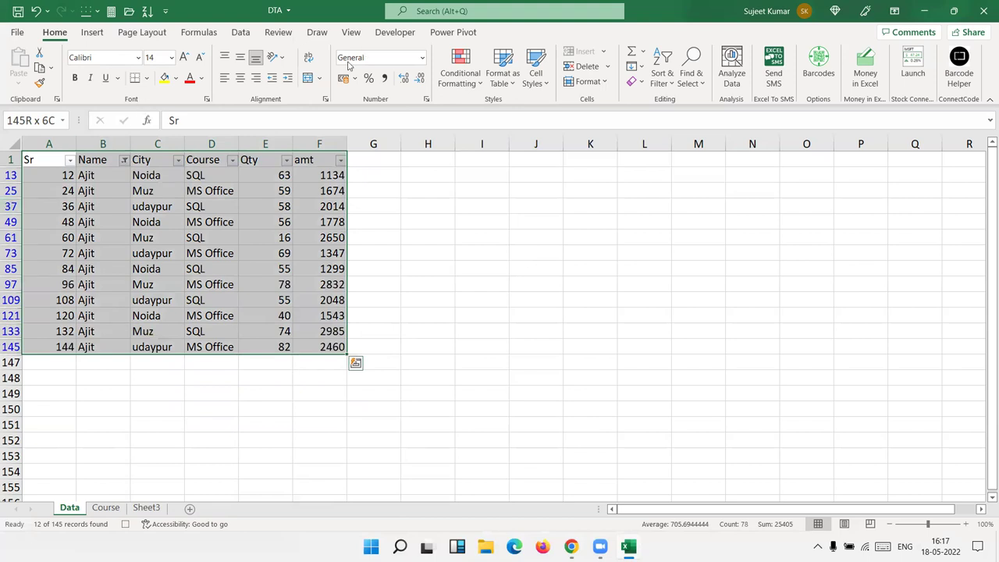
Select only the visible filtered cells with Go To Special and copy them.
click(698, 84)
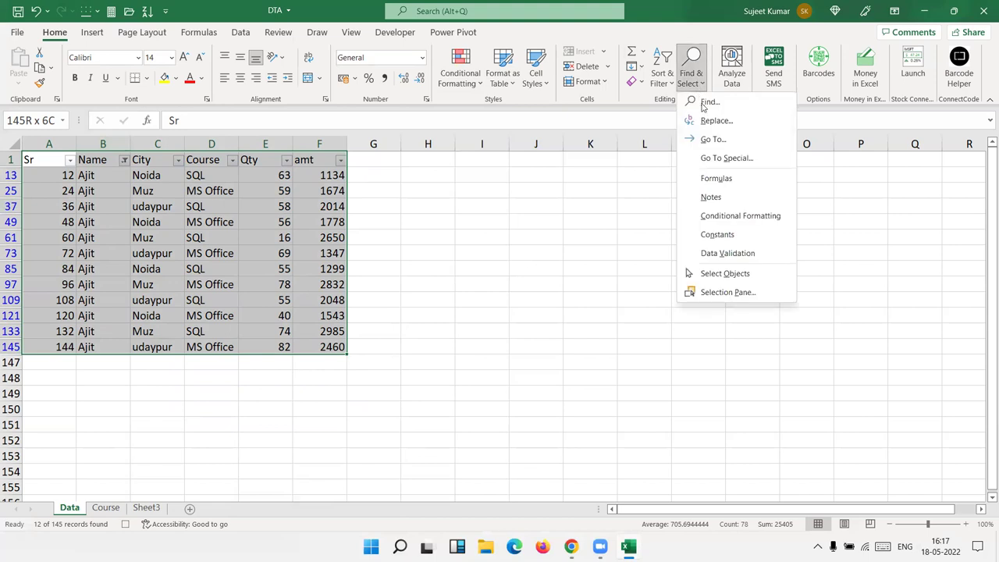
click(722, 160)
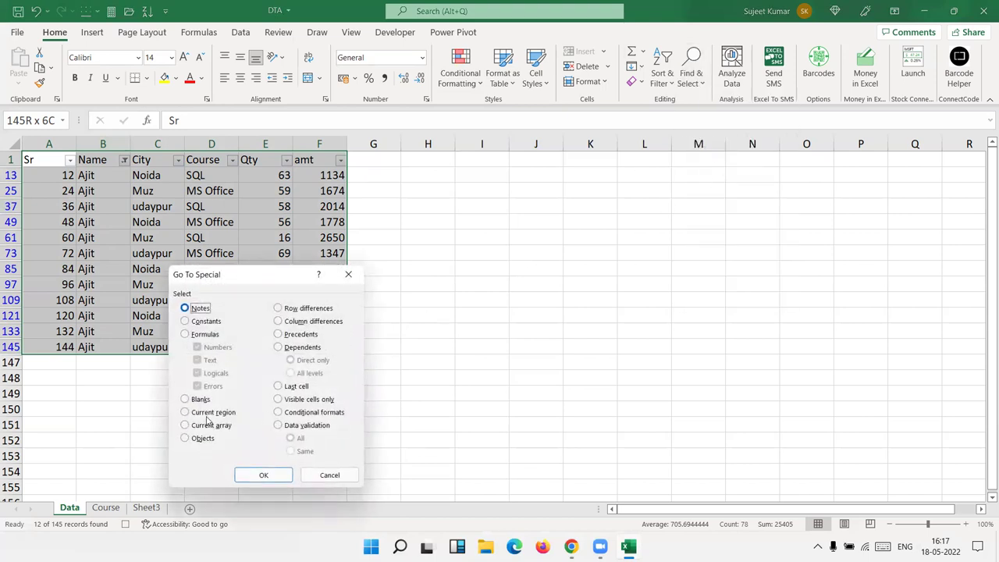
click(304, 400)
click(264, 474)
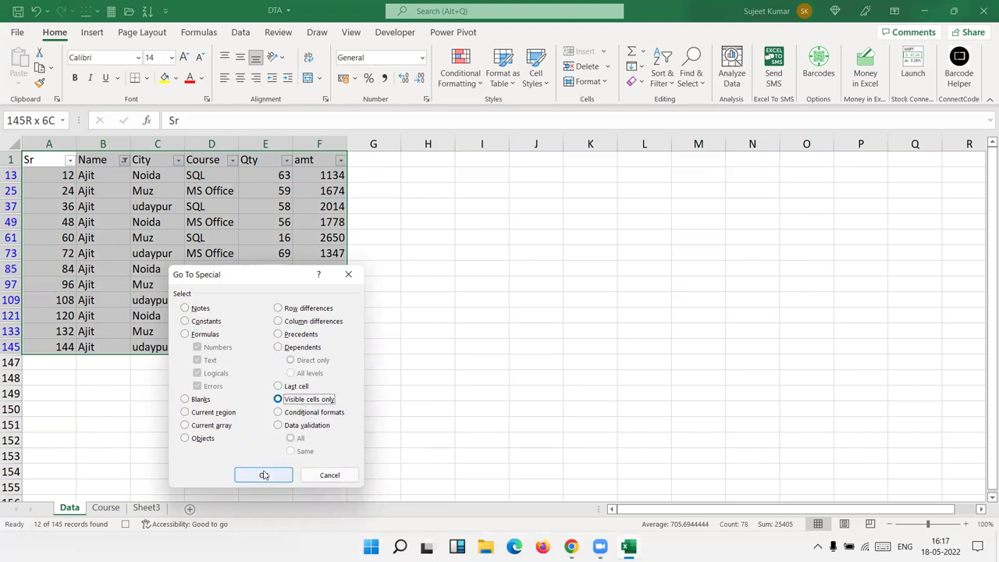
key(ctrl+c)
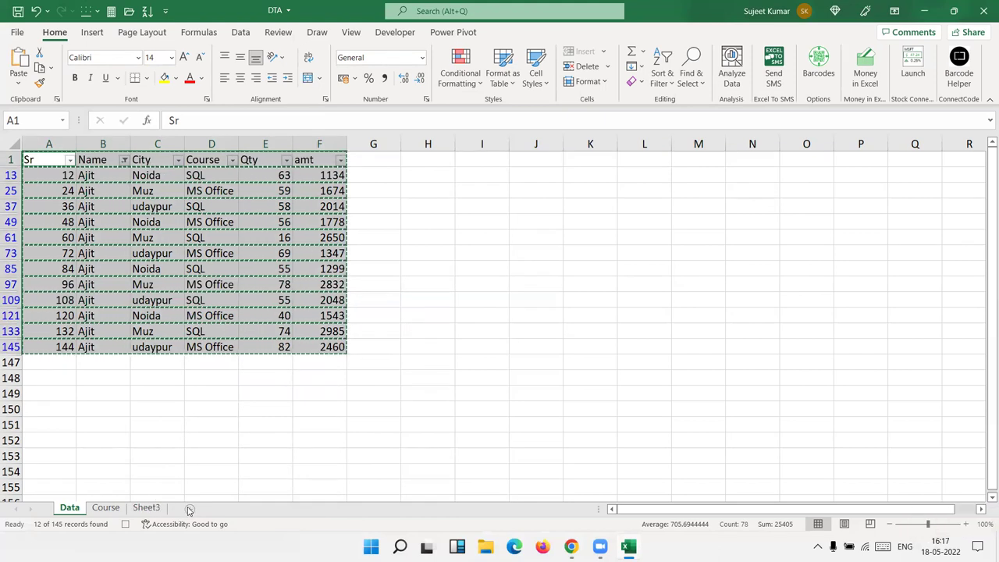
Paste the filtered rows into a new sheet named Ajit.
click(189, 508)
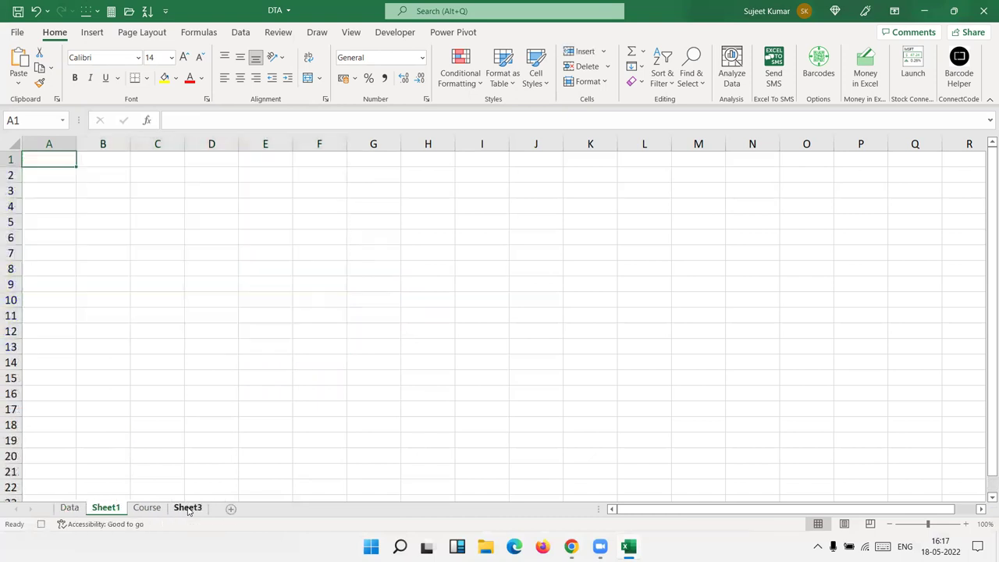
key(ctrl+v)
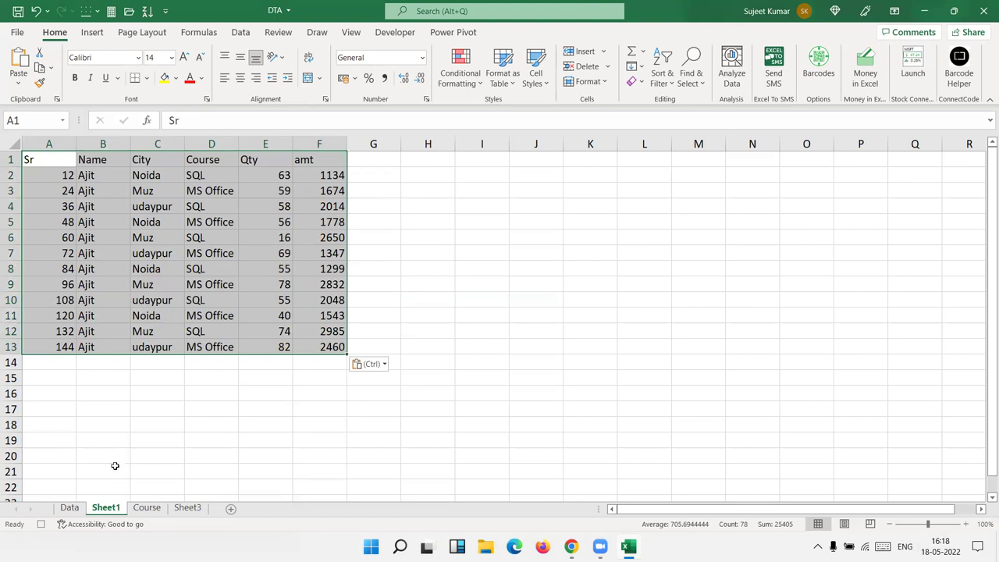
drag(110, 509, 110, 498)
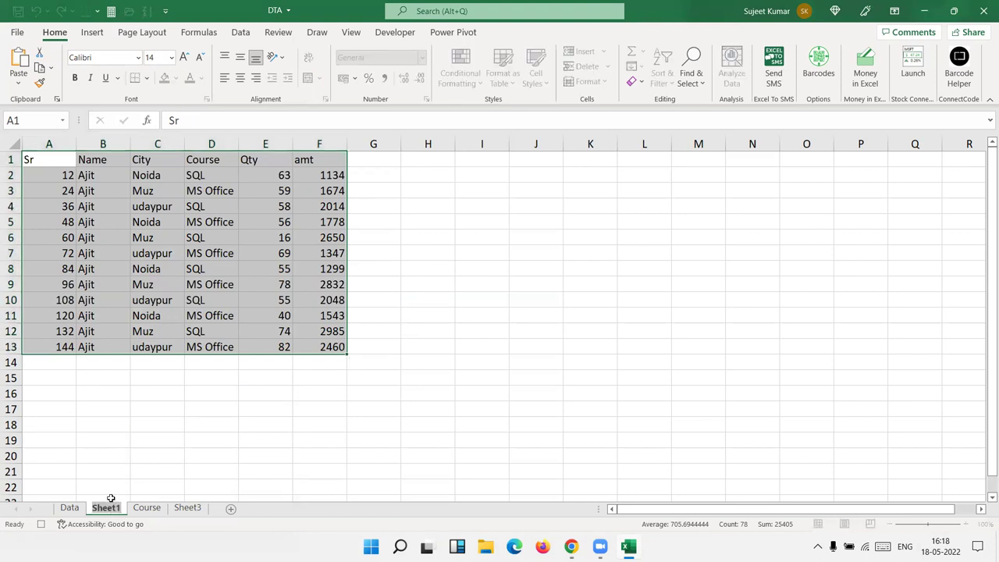
text(Aji)
text(t)
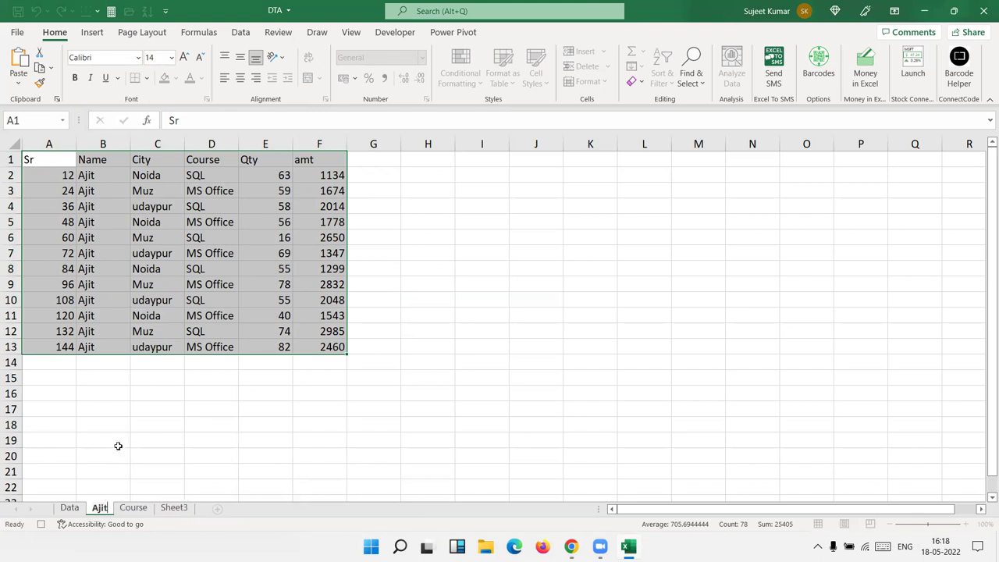
click(117, 446)
Move the Ajit sheet into a new workbook.
right_click(106, 509)
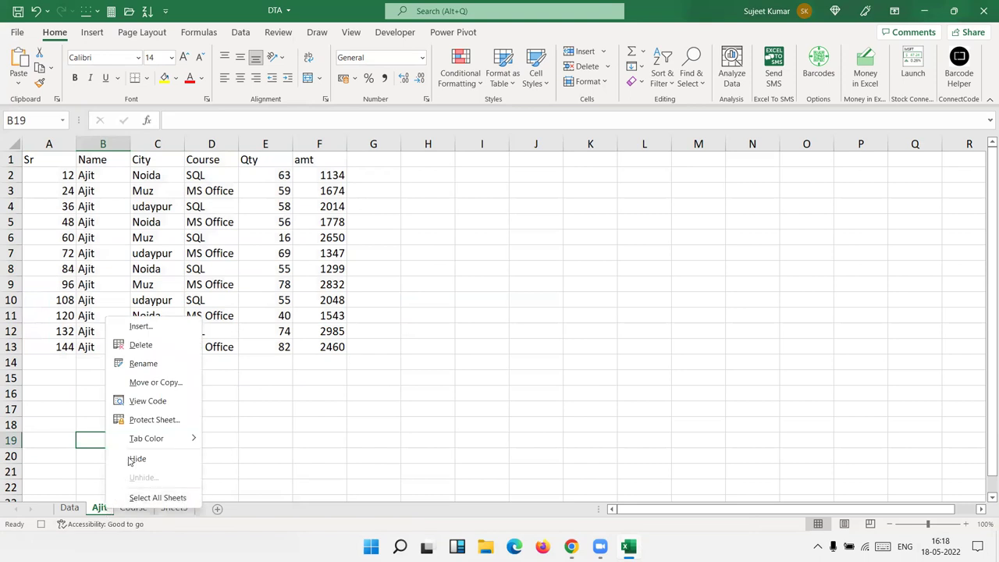
click(154, 389)
click(131, 357)
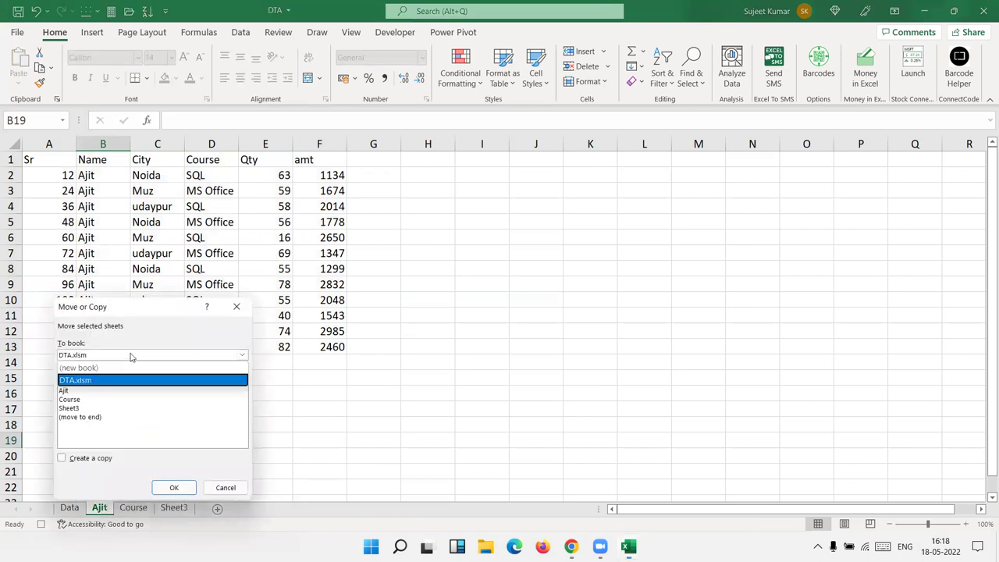
click(118, 367)
click(174, 487)
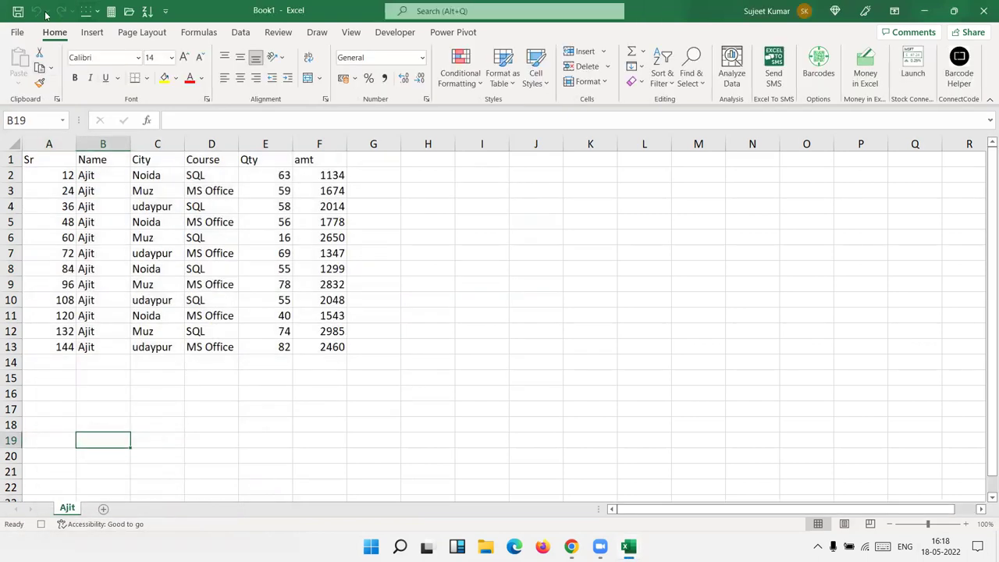
Save the new workbook as ajit on drive E: and close it.
click(16, 12)
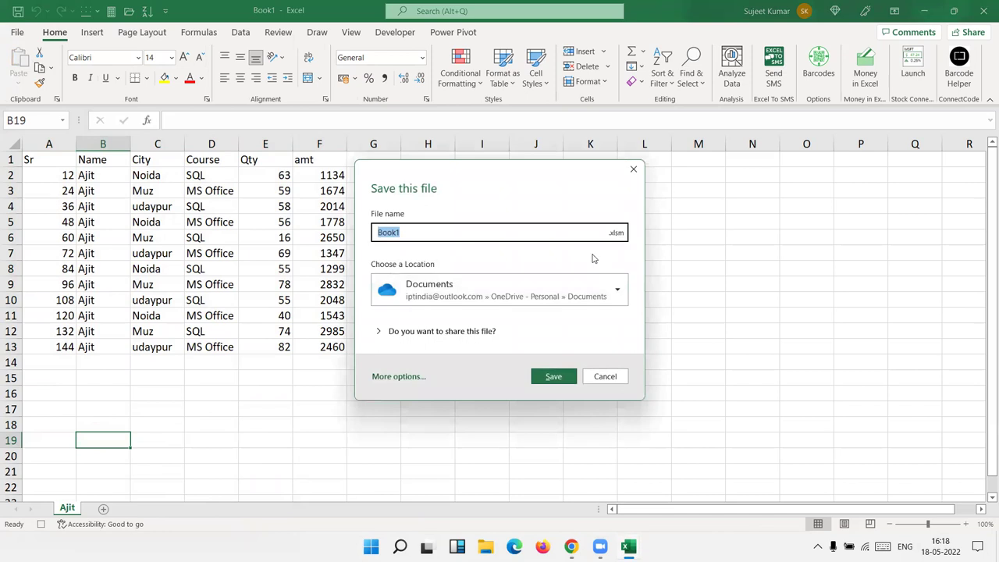
click(567, 285)
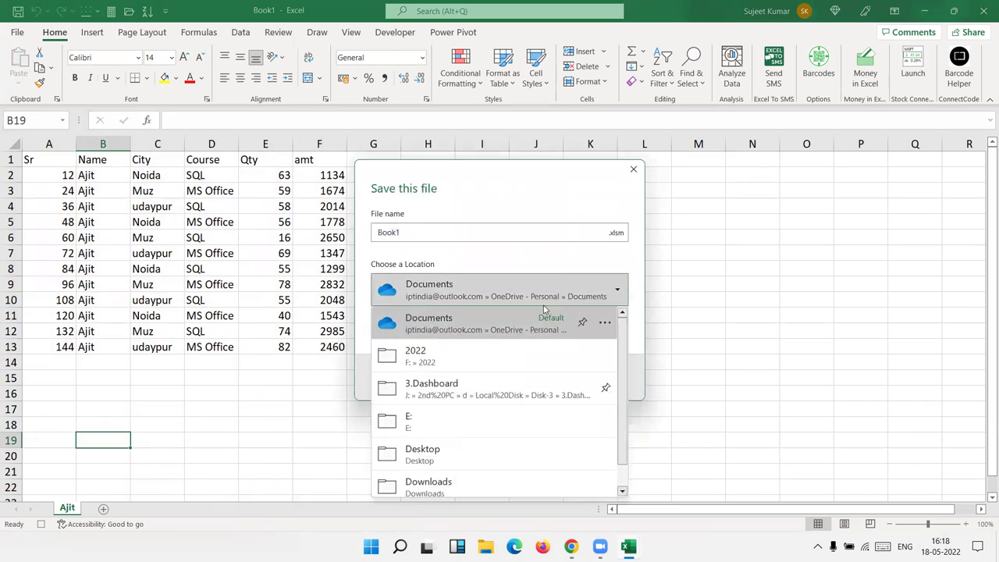
click(416, 431)
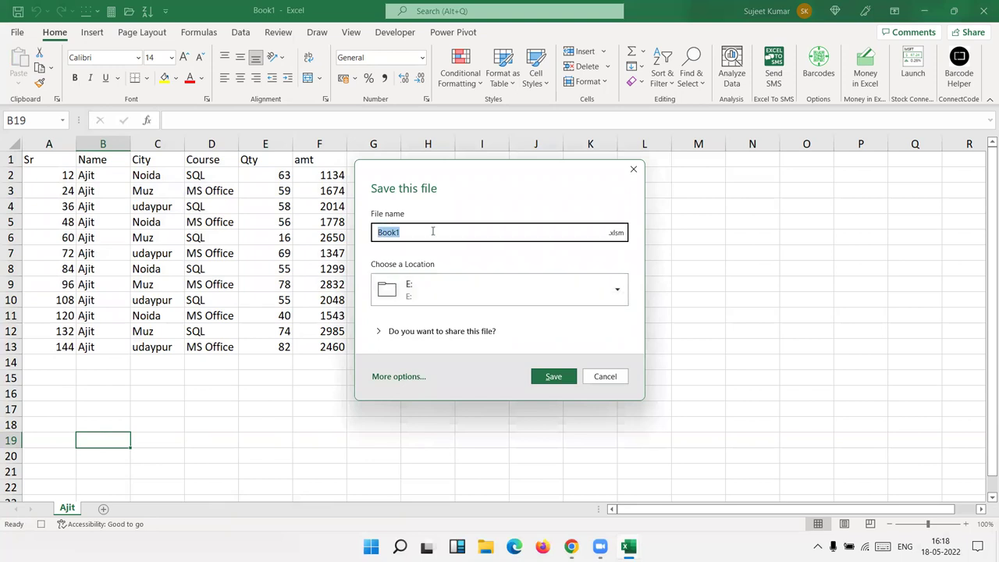
text(ajit)
click(558, 378)
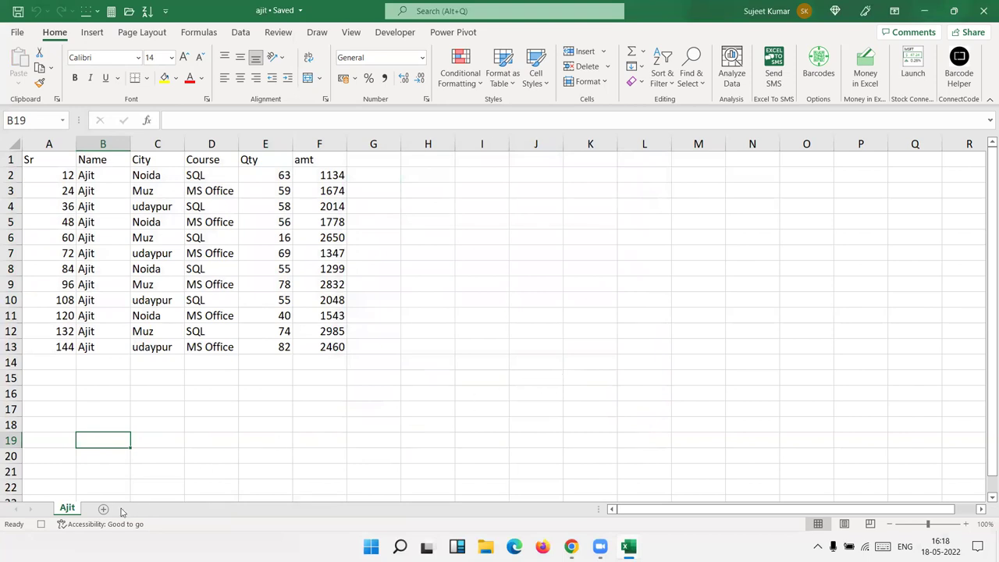
click(982, 14)
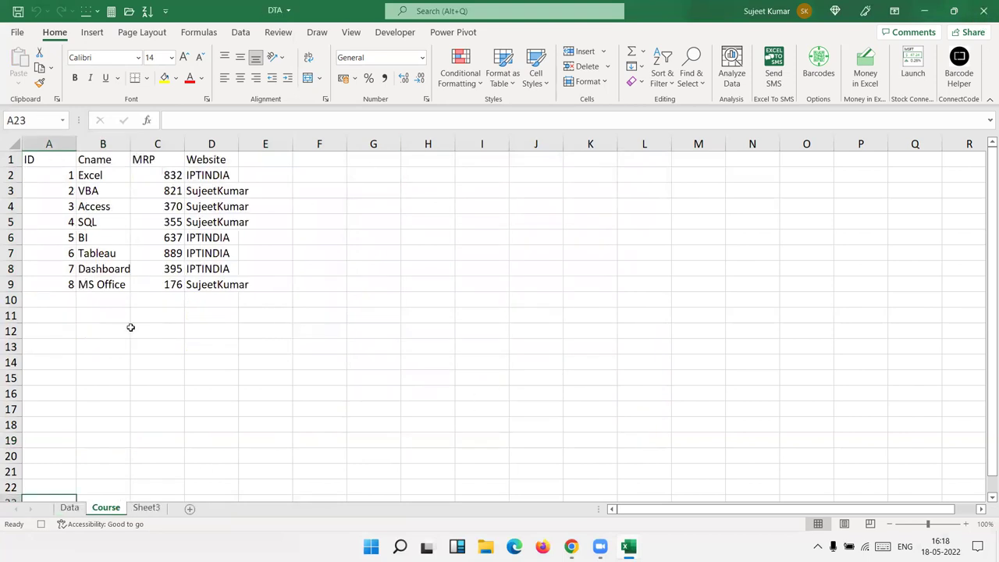
Switch to the Data sheet and remove the table's filter with Ctrl+Shift+L.
click(69, 507)
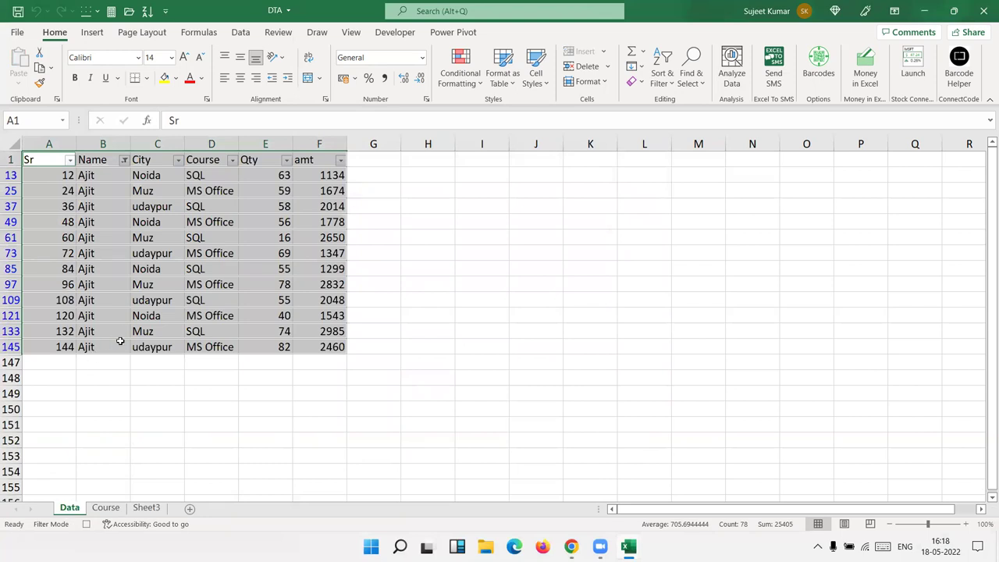
key(ctrl+shift+l)
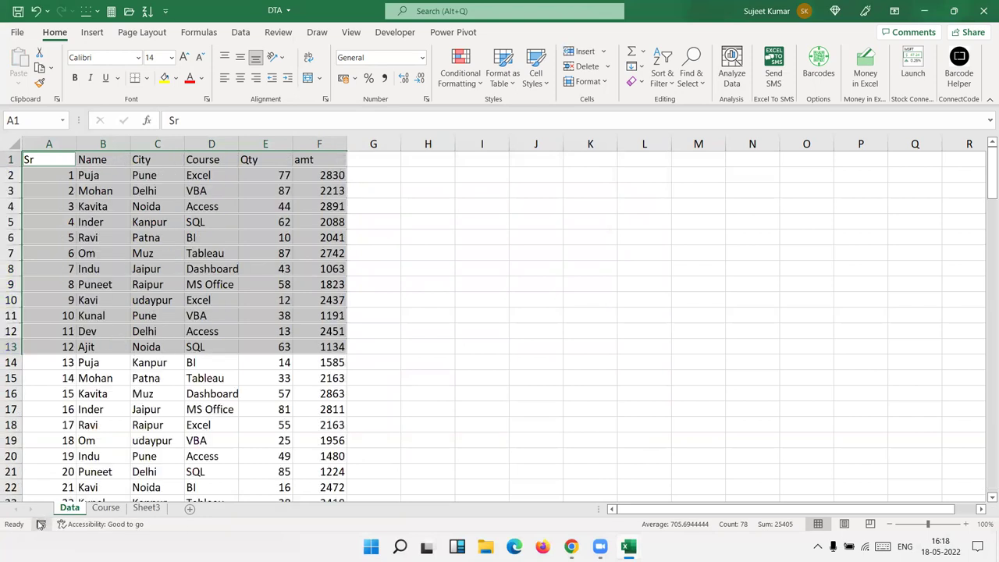
click(332, 314)
Open Macro3's recorded code from the Developer Macros list for editing.
click(395, 32)
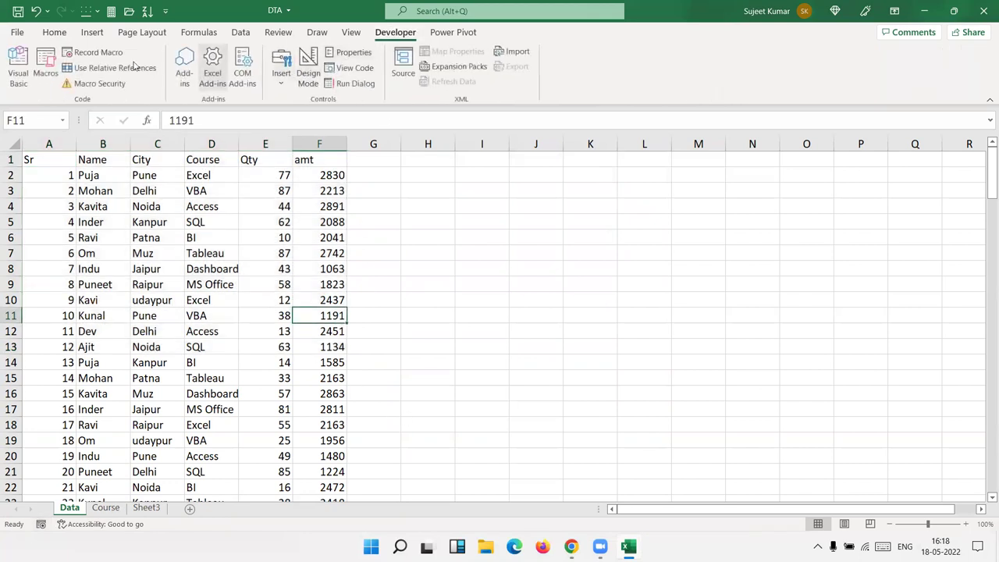
click(45, 67)
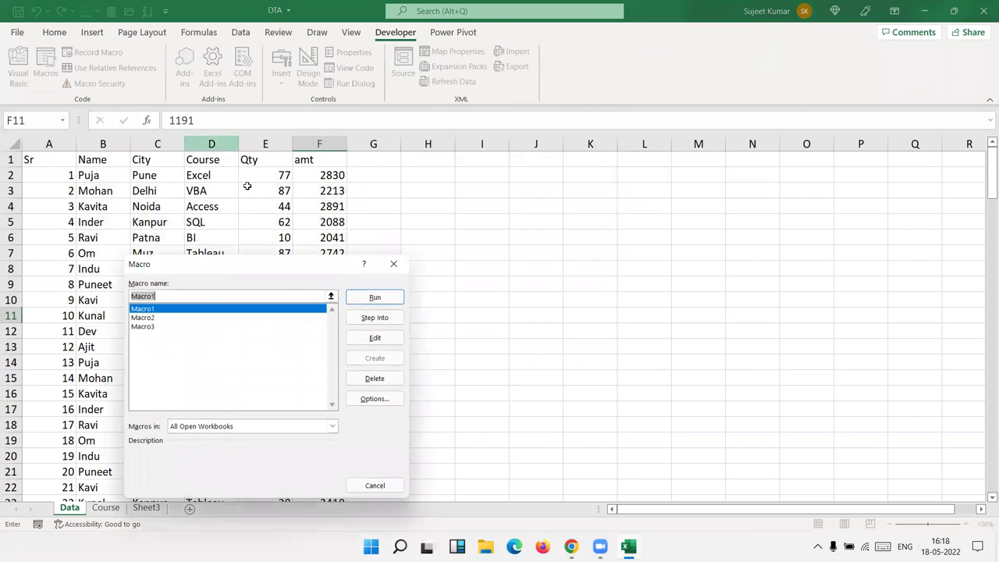
click(152, 327)
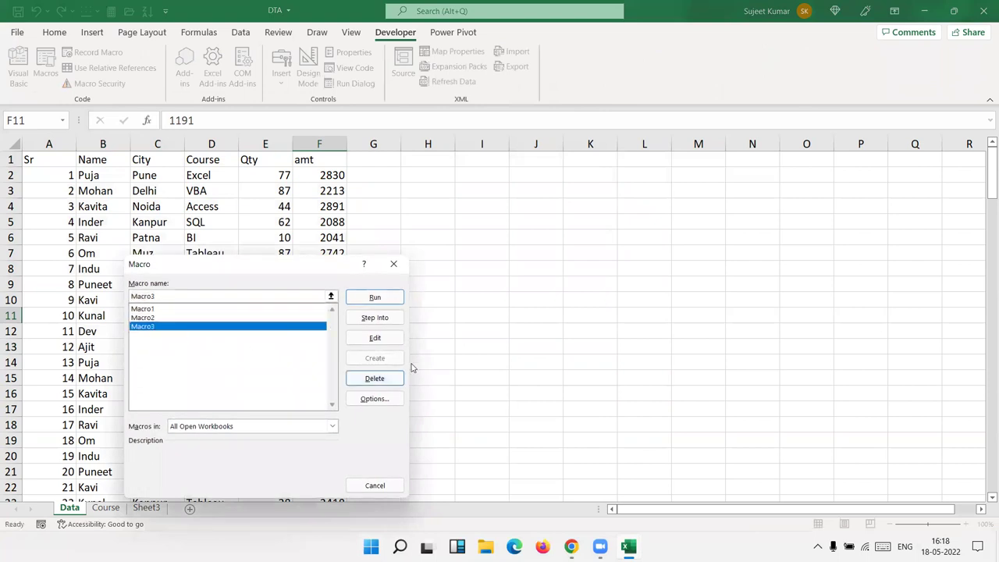
click(390, 340)
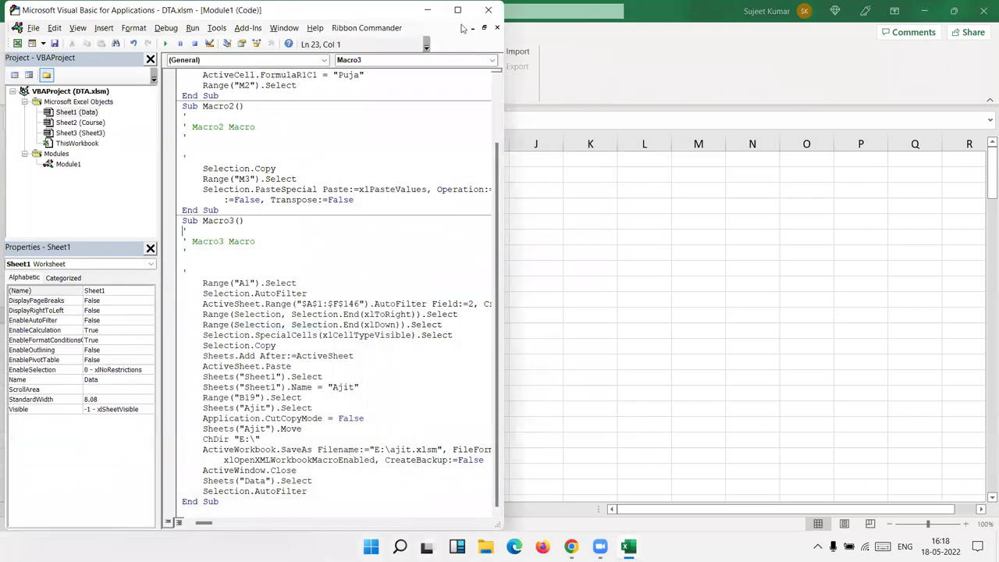
Maximize the VBA editor and highlight Macro3's recorded statements.
click(457, 10)
click(242, 265)
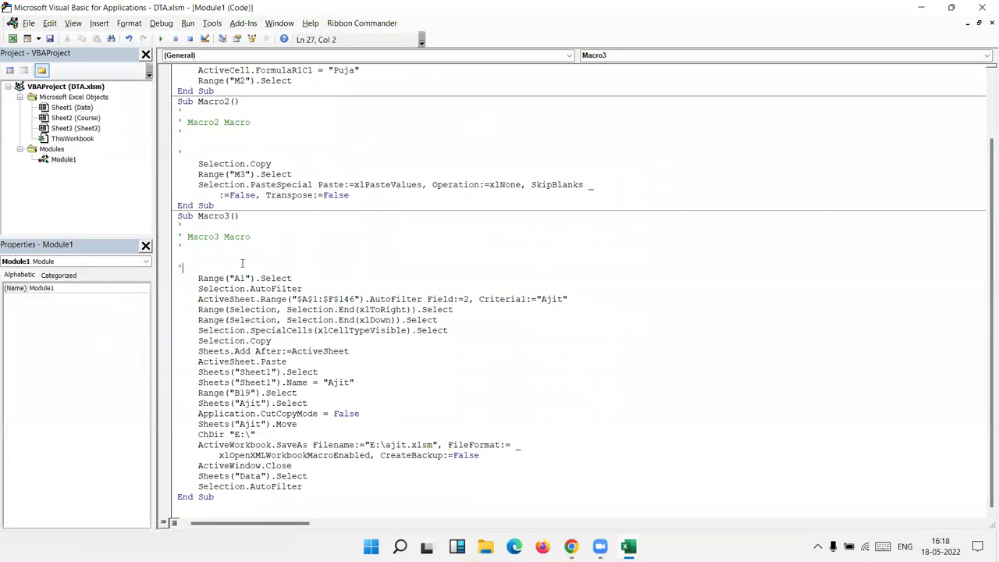
mouse_move(225, 263)
mouse_down()
mouse_move(214, 279)
mouse_move(356, 476)
mouse_up()
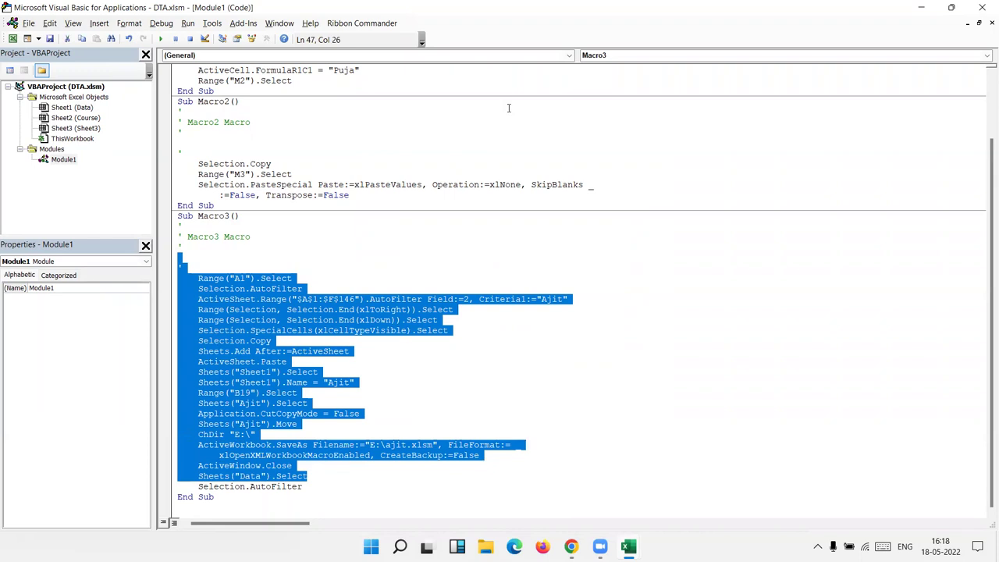
key(alt+Tab)
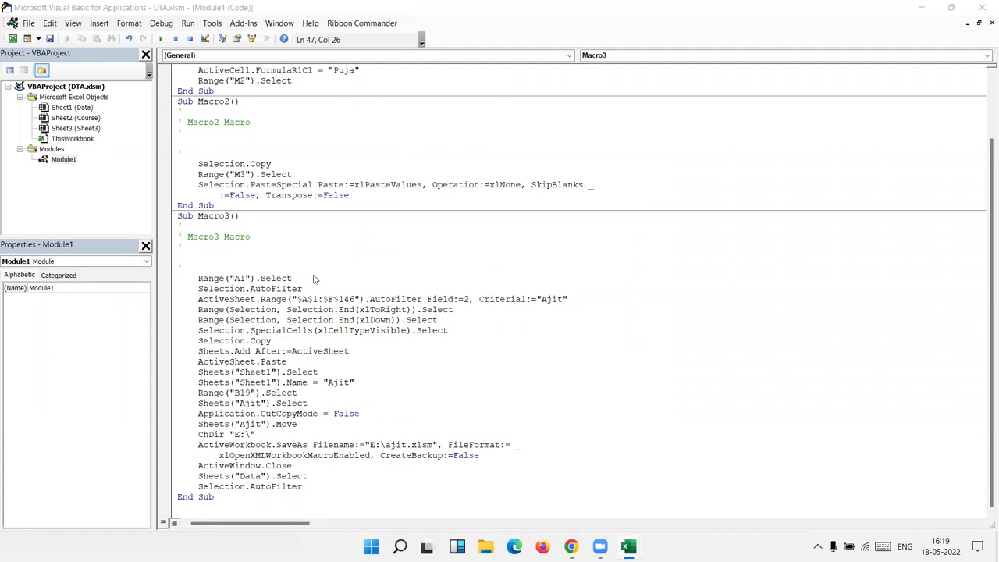
Delete the Selection.AutoFilter line below Range("A1").Select in Macro3.
drag(291, 278, 155, 278)
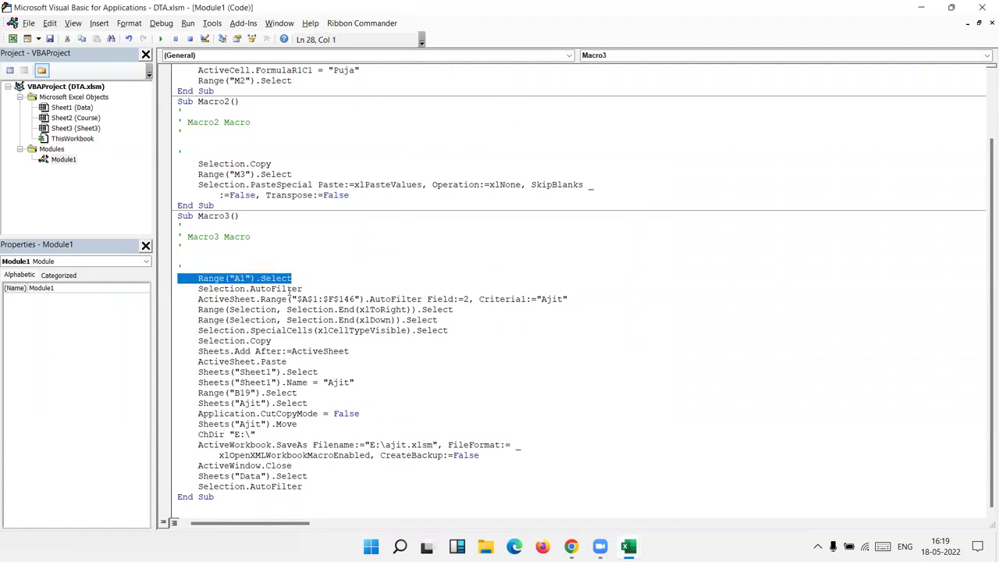
drag(301, 289, 216, 283)
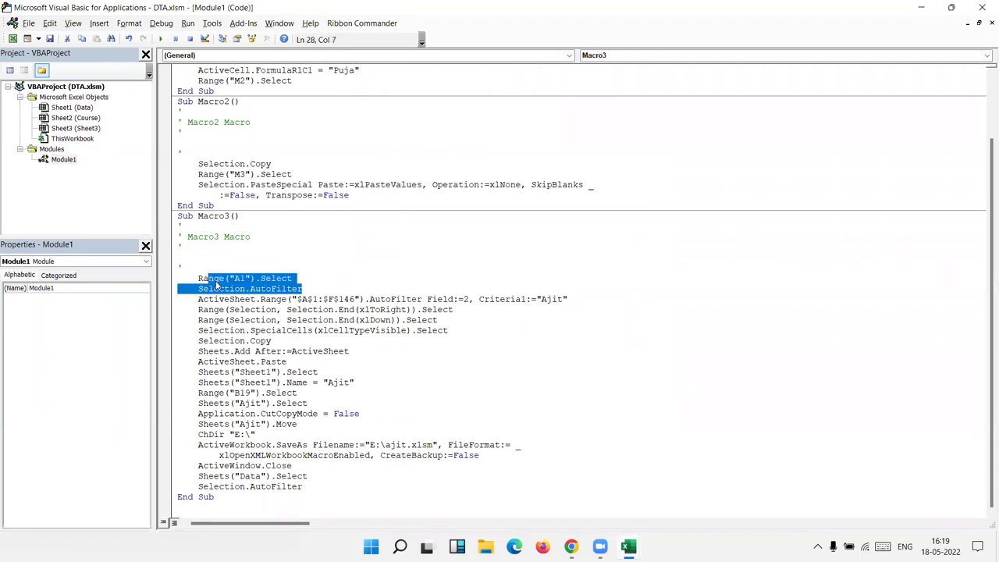
scroll(217, 285, up, 1)
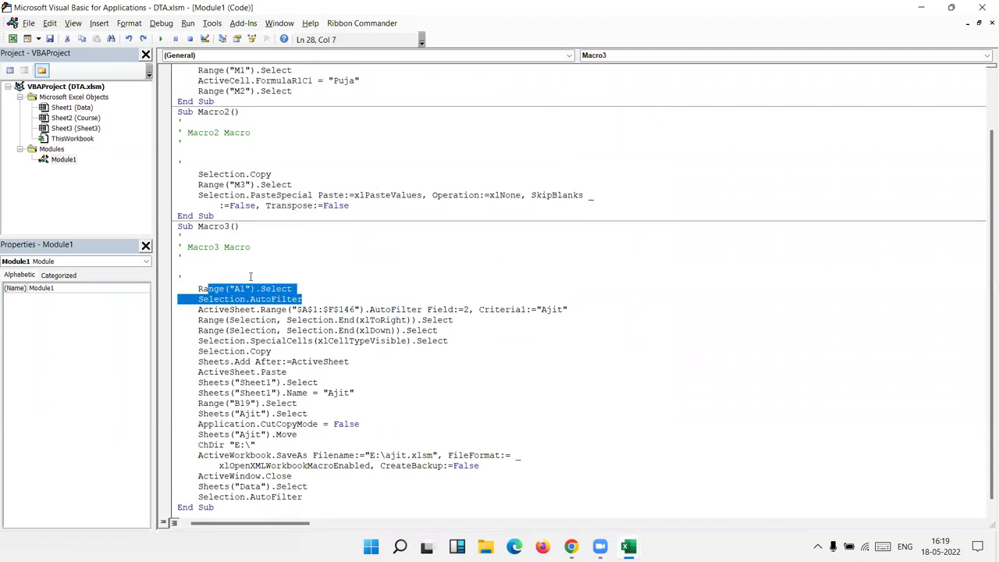
click(307, 299)
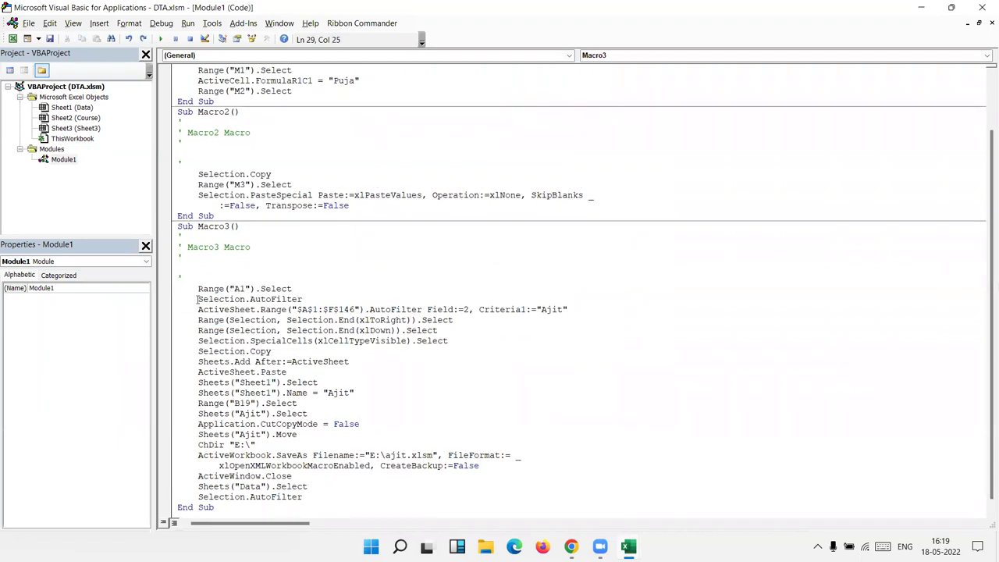
key(shift+Home)
key(shift+End)
key(Delete)
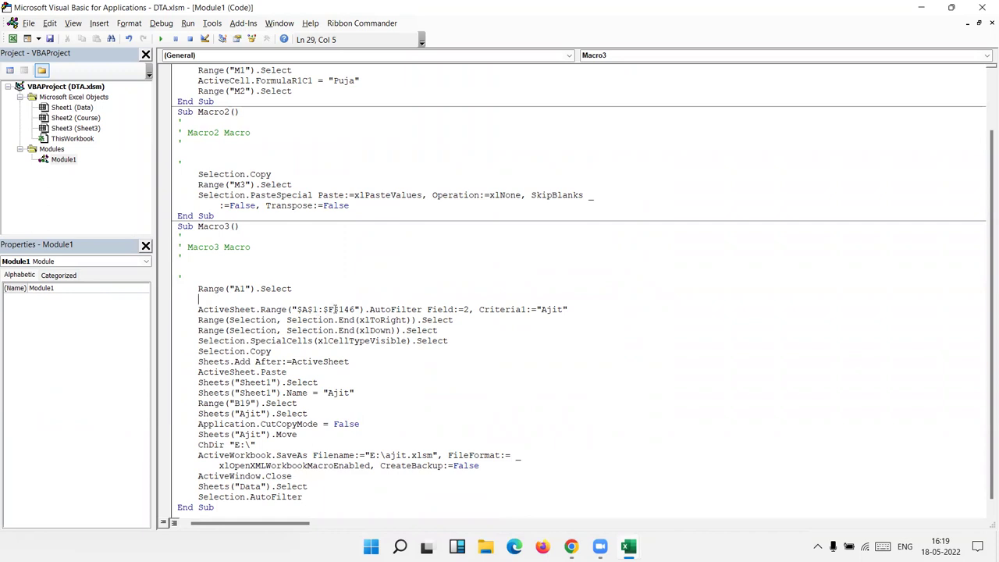
double_click(373, 309)
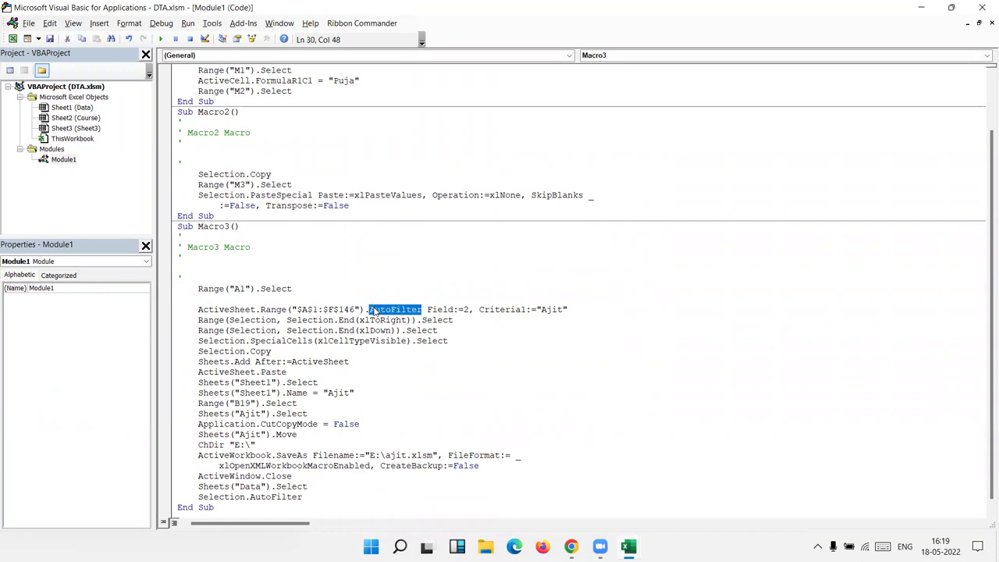
key(alt+Tab)
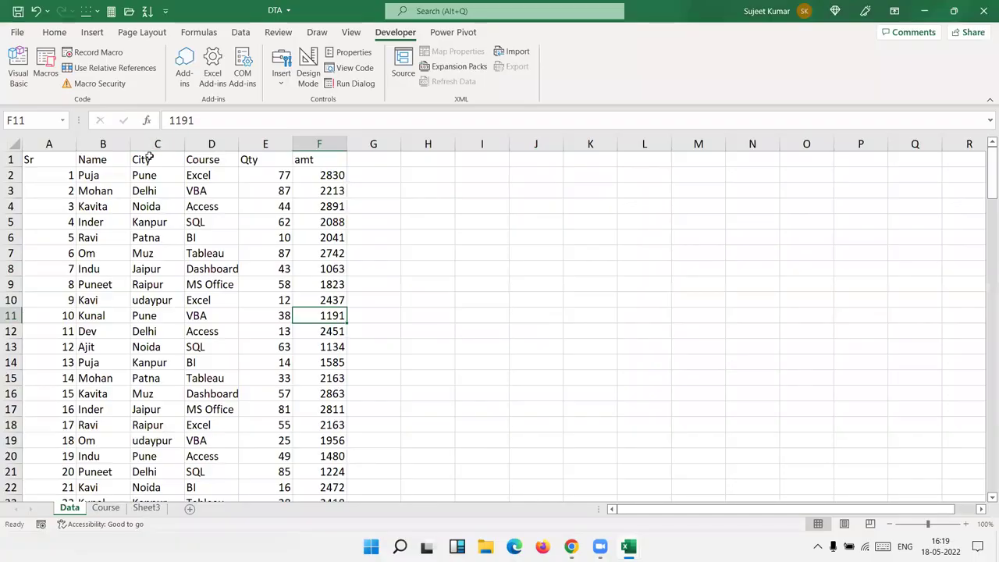
Select C1, toggle the Data table's filter on and off, and return to the DTA workbook.
click(148, 160)
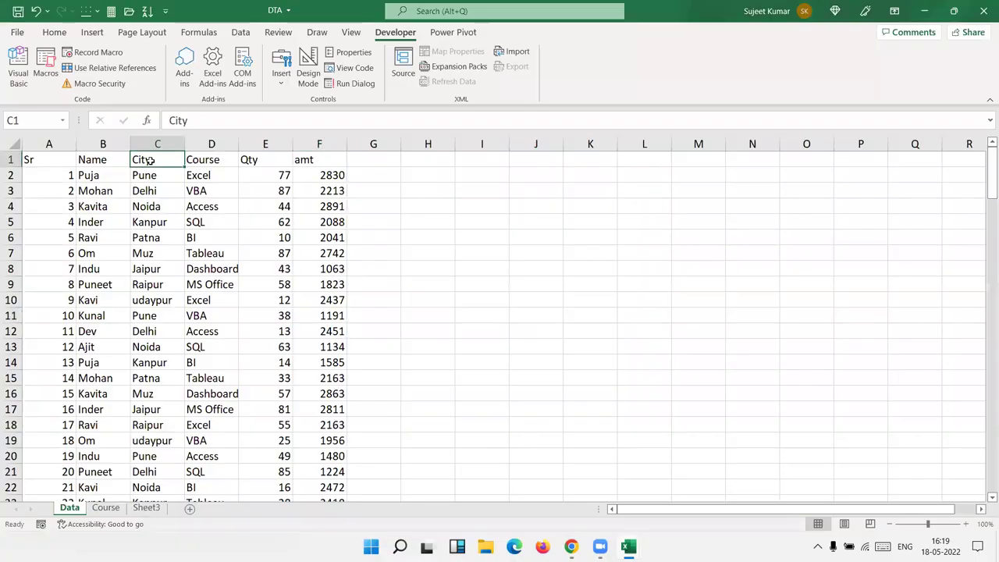
key(ctrl+shift+l)
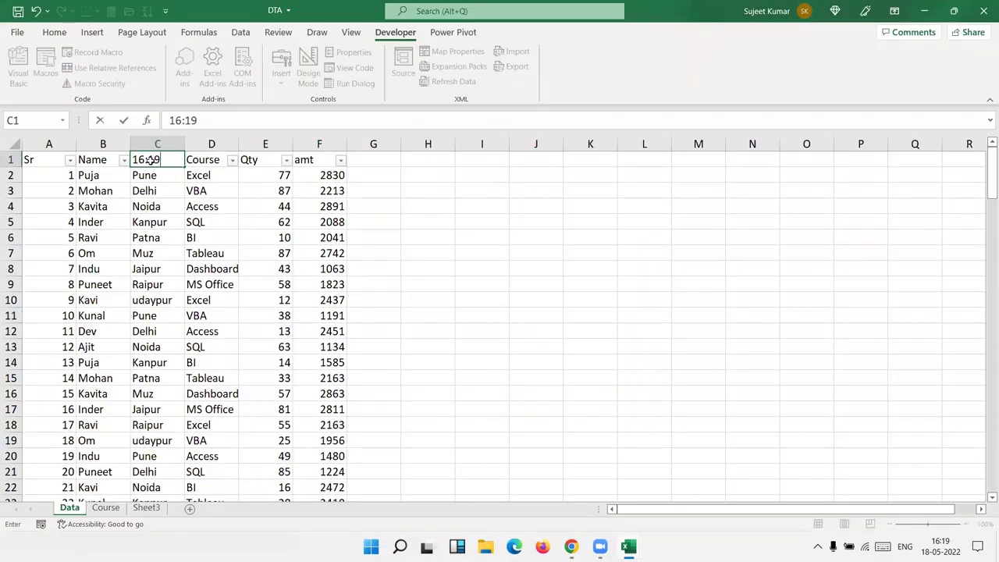
key(ctrl+shift+l)
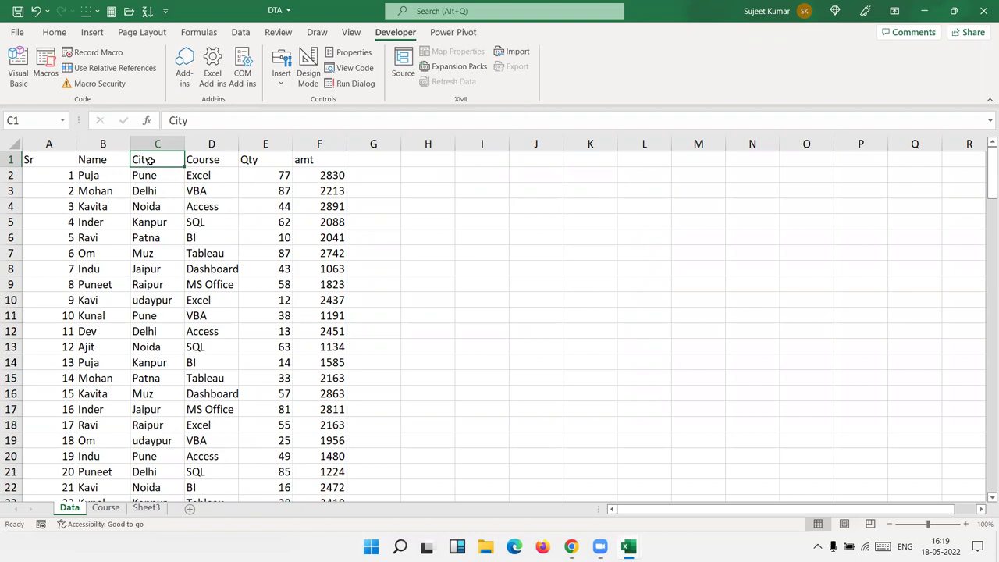
key(alt+Tab)
key(alt+Tab)
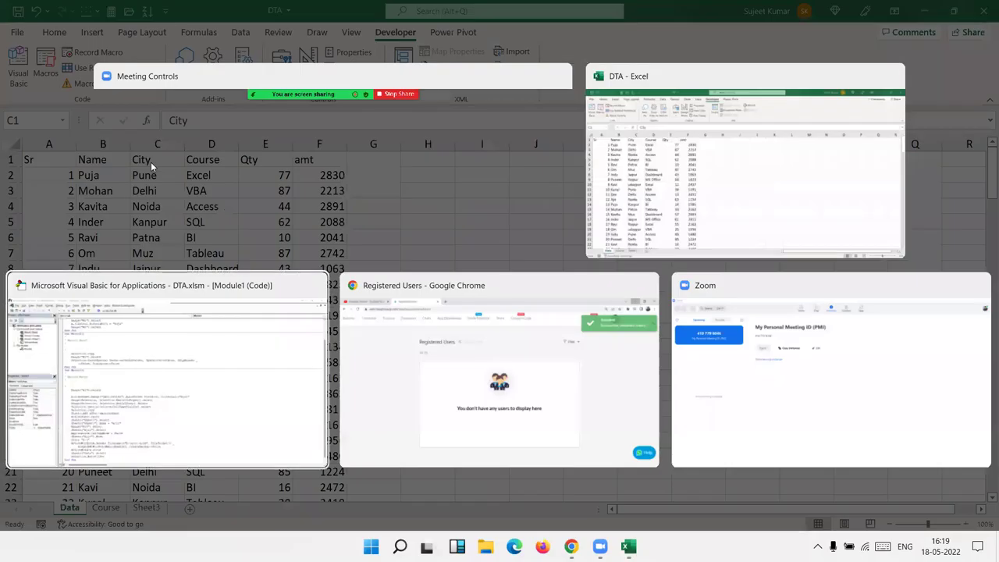
key(alt+Tab)
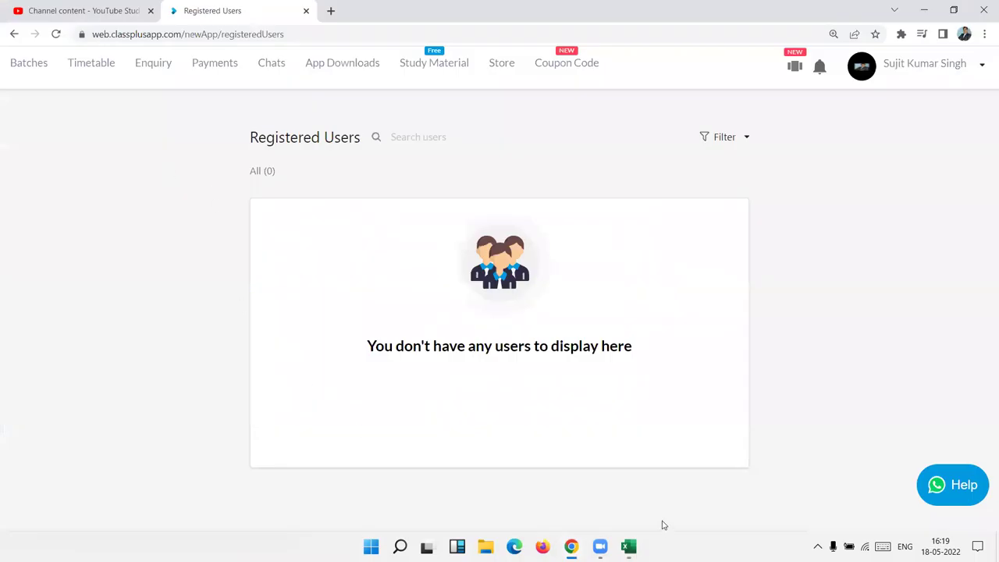
click(585, 512)
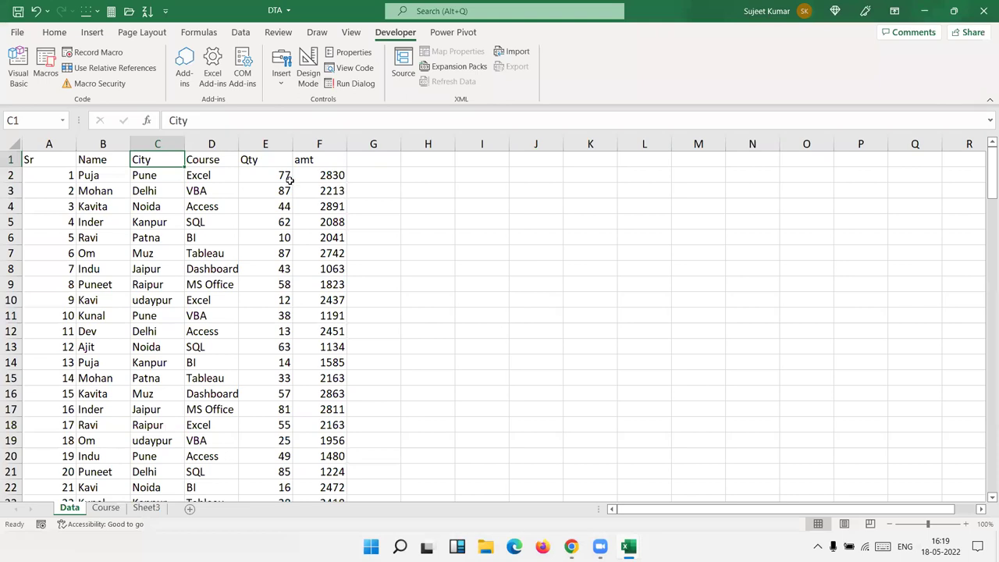
mouse_move(628, 546)
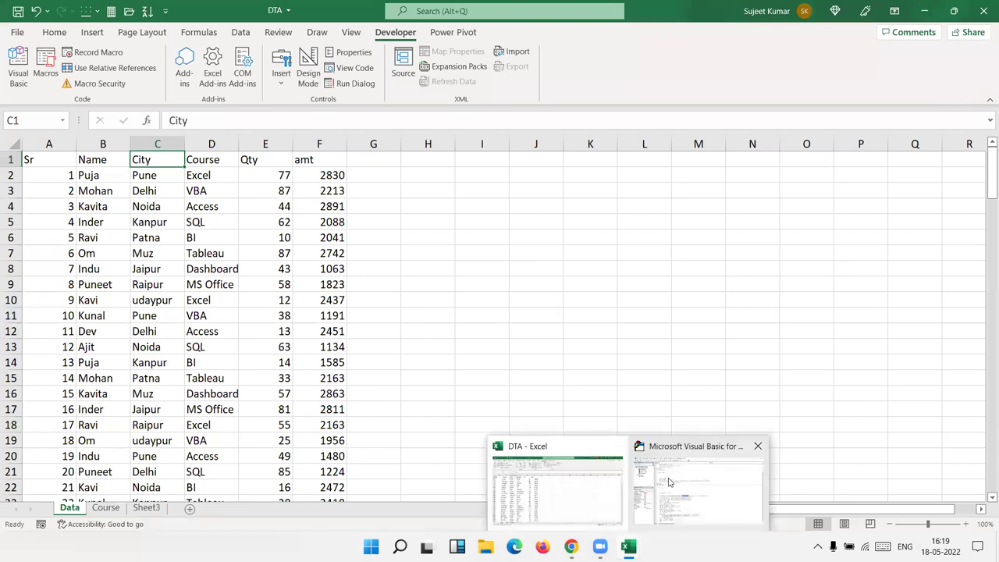
Select the AutoFilter range address, then check by turning on filtering from A1 on the Data sheet.
click(670, 482)
key(Left)
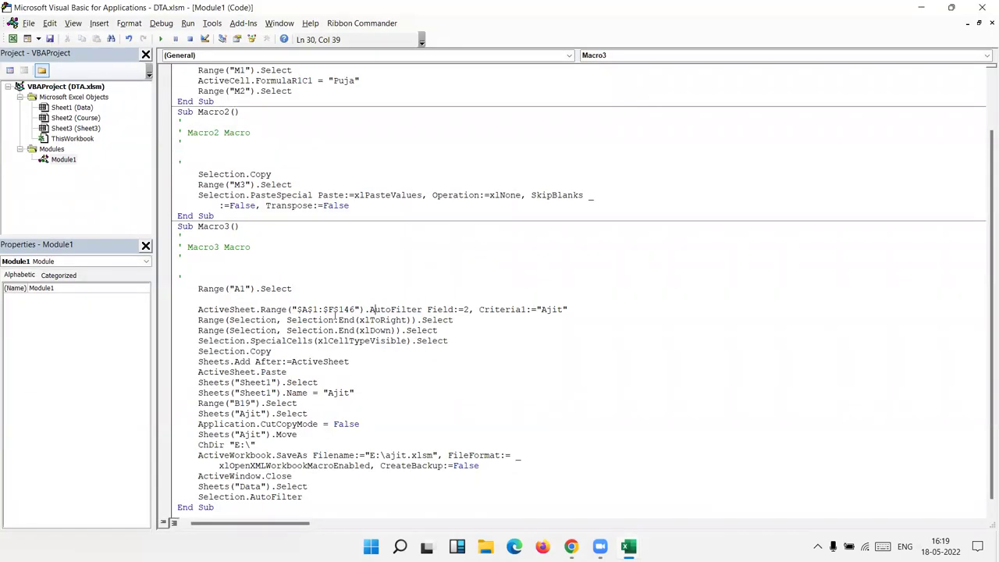
drag(300, 309, 354, 309)
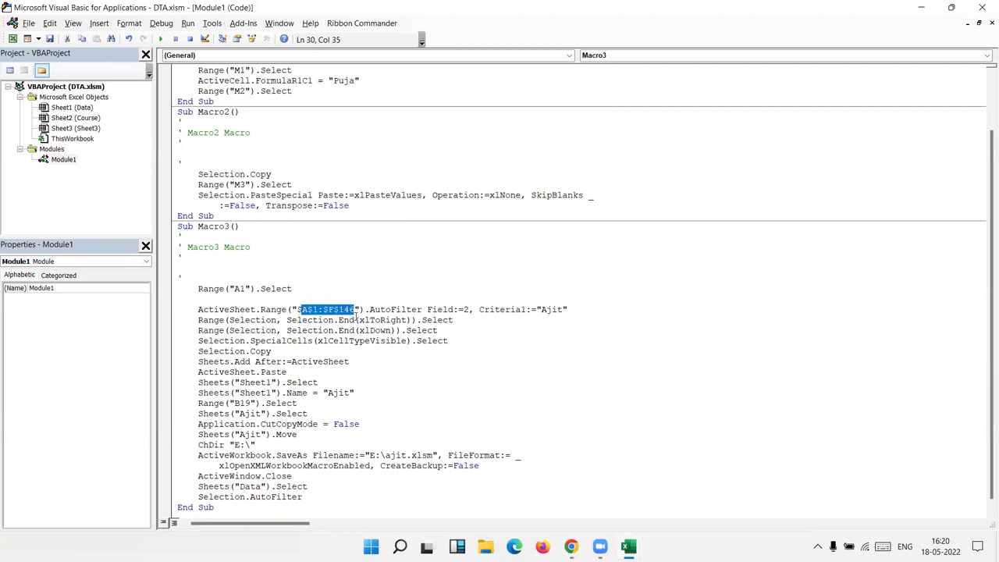
key(alt+F11)
click(31, 167)
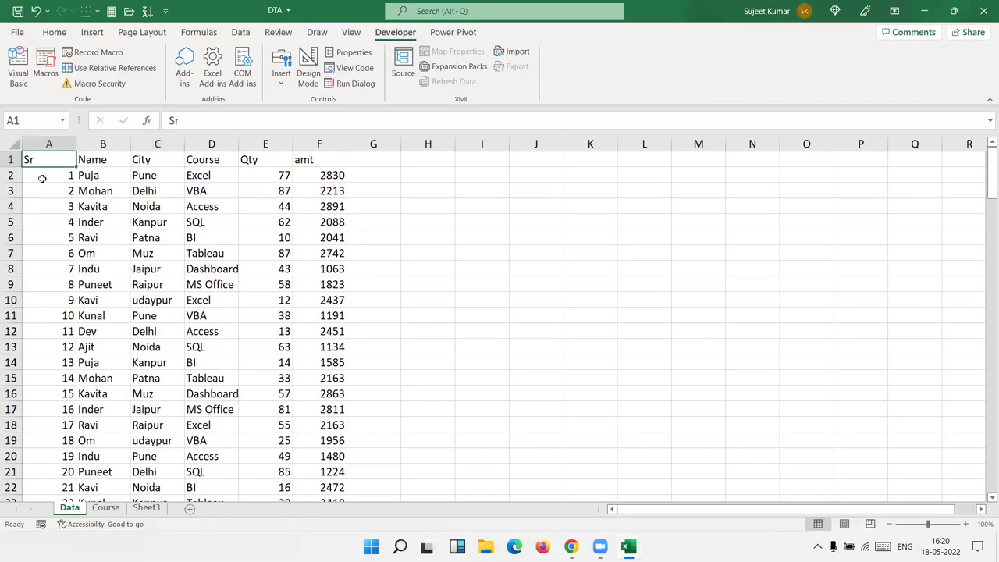
key(ctrl+shift+l)
key(ctrl+shift+l)
key(alt+F11)
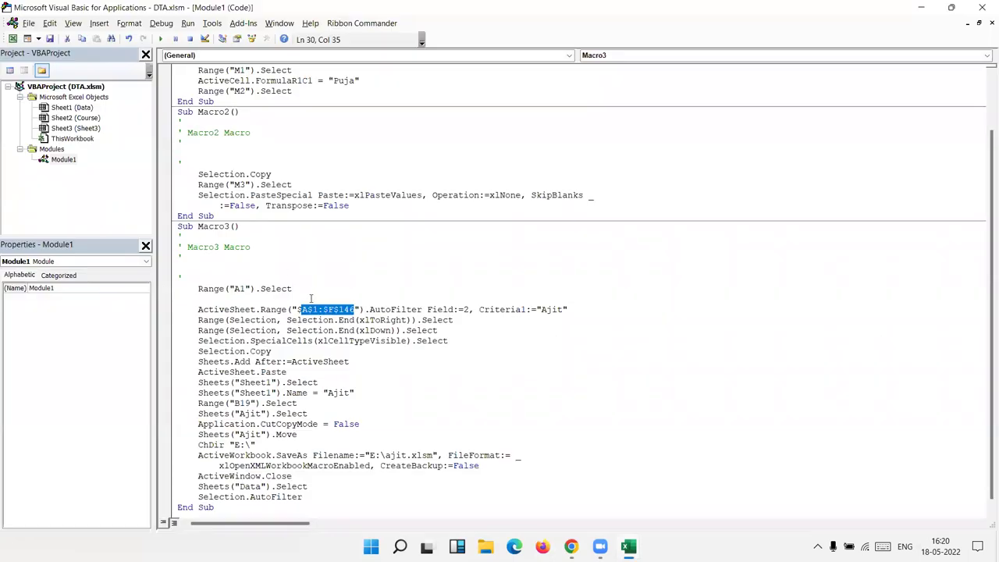
Trim the AutoFilter range from $A$1:$F$146 down to $A$1.
click(322, 309)
key(Delete)
key(Delete)
key(Delete)
key(Delete)
key(Delete)
key(Delete)
key(BackSpace)
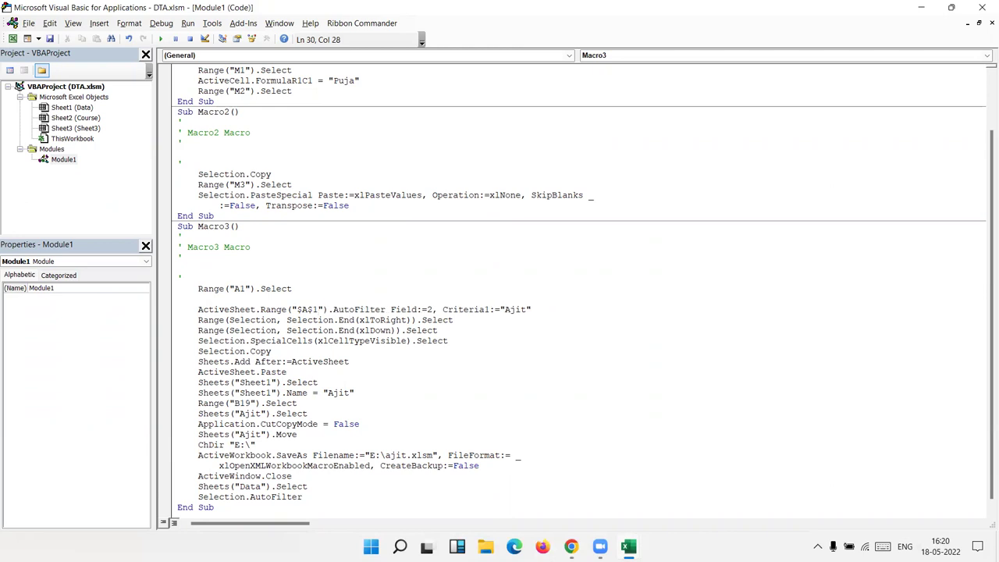
Add a blank line after ActiveSheet.Paste and delete the Sheets("Sheet1").Select statement.
click(283, 362)
double_click(322, 363)
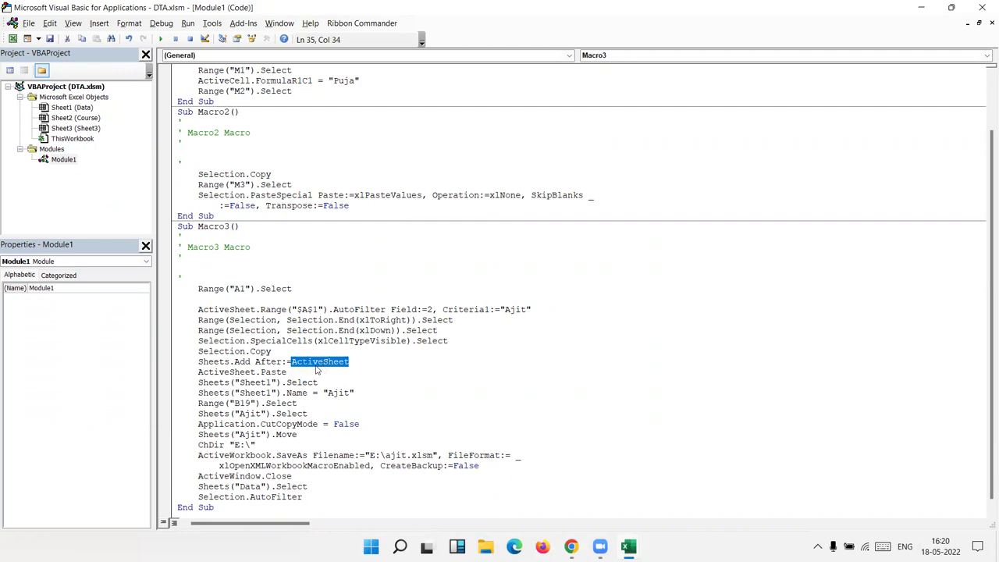
double_click(316, 372)
click(318, 381)
click(296, 383)
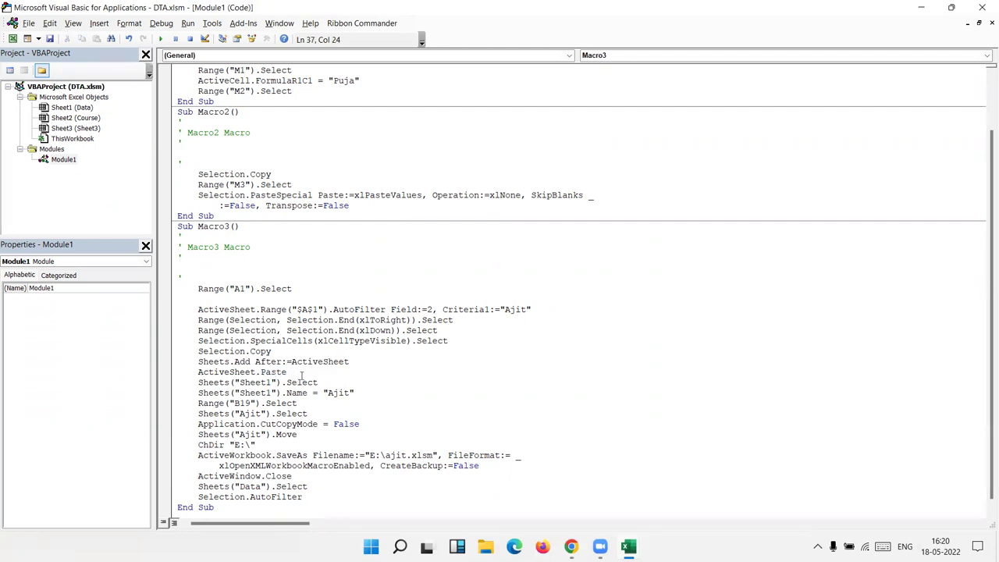
click(312, 371)
key(Return)
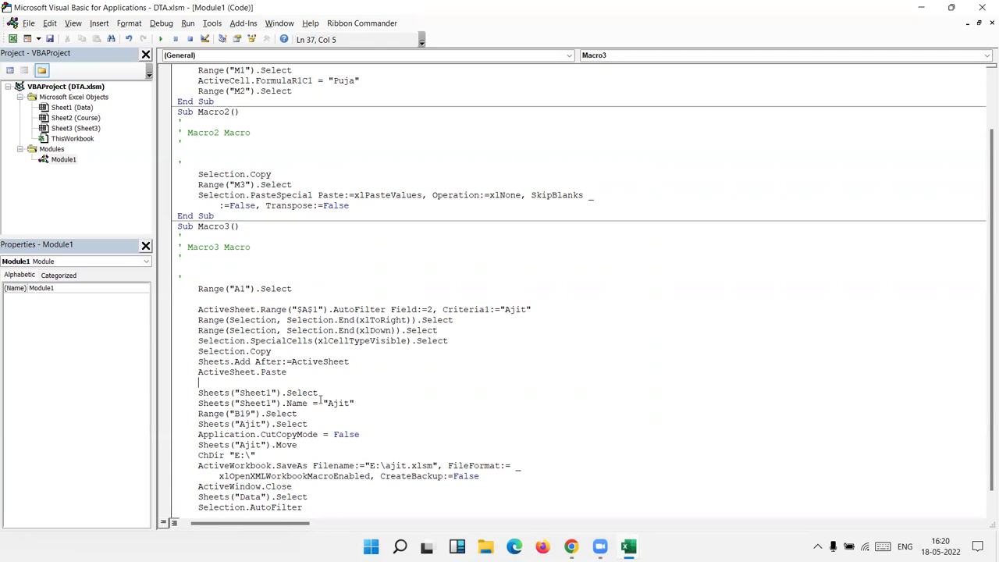
drag(318, 392, 200, 393)
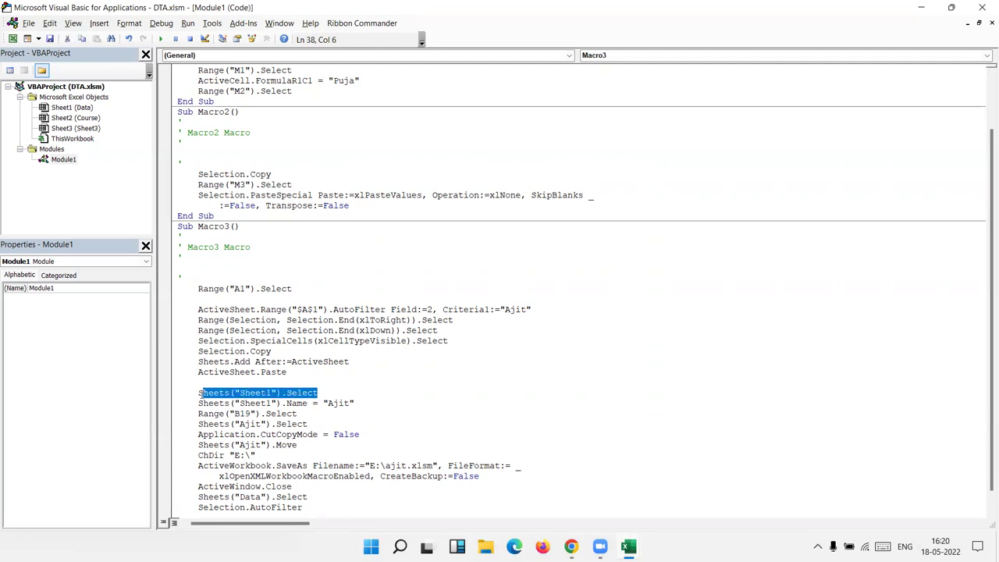
text(h)
key(BackSpace)
key(BackSpace)
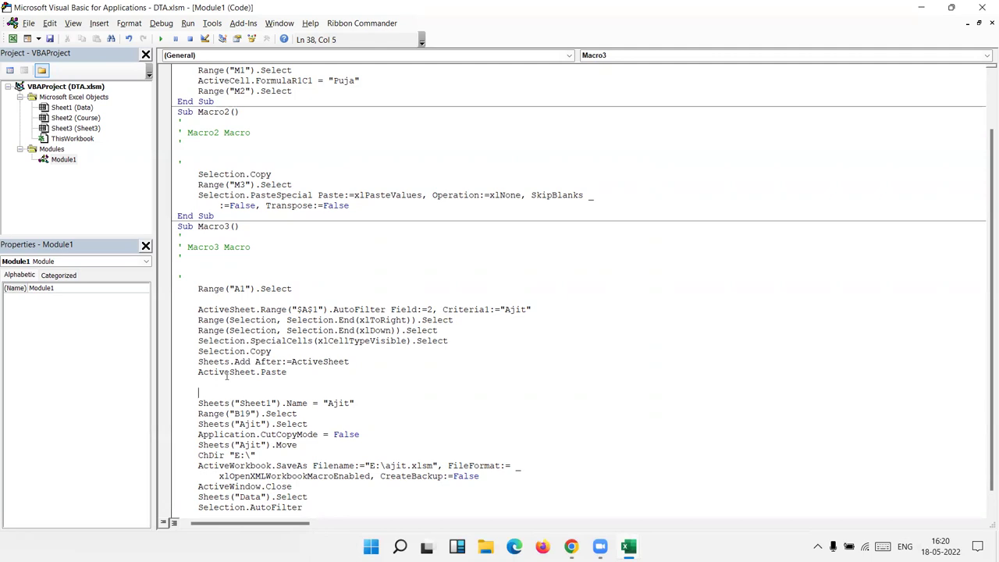
Replace Sheets("Sheet1") in the Name line with ActiveSheet.
double_click(228, 373)
key(ctrl+c)
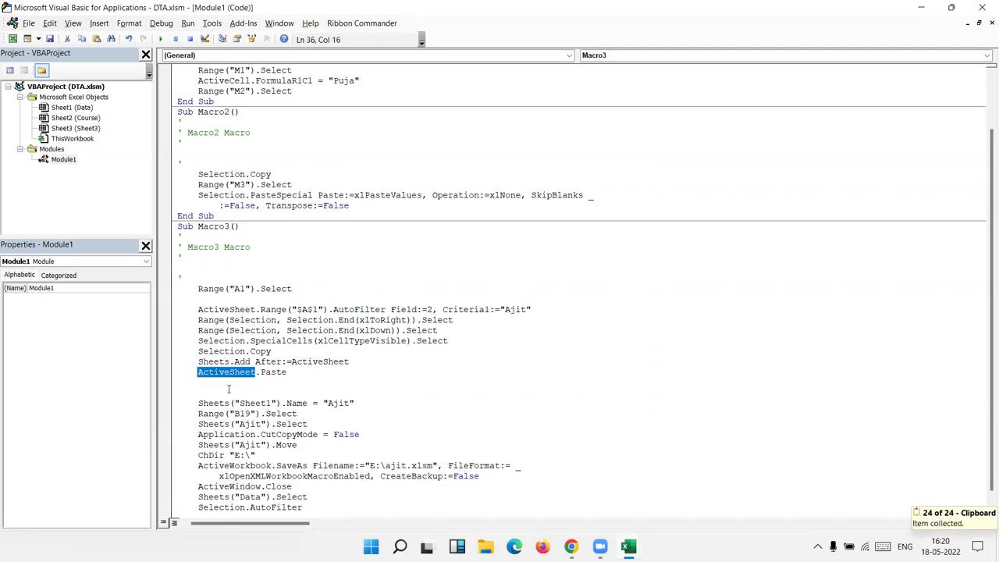
drag(281, 404, 198, 415)
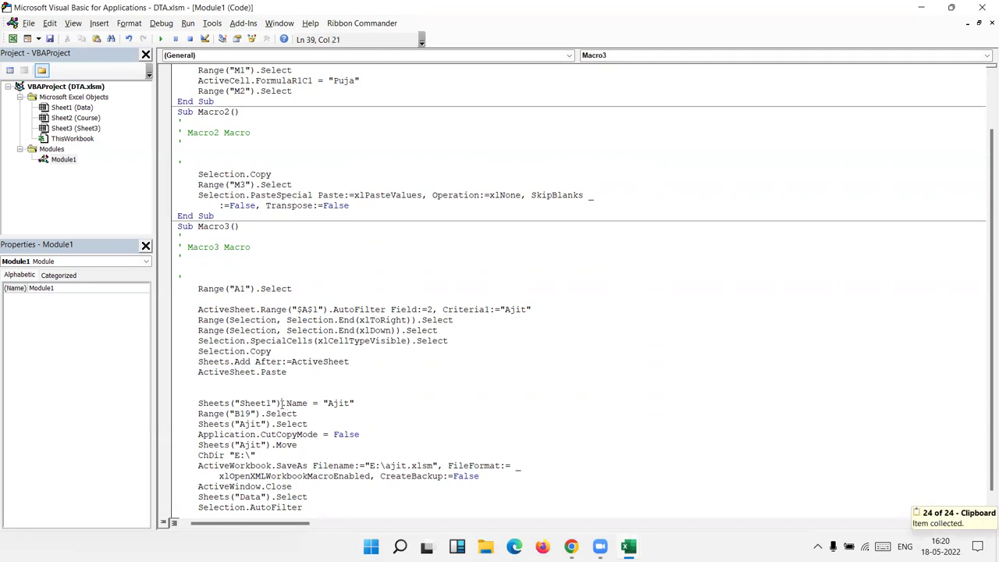
key(ctrl+v)
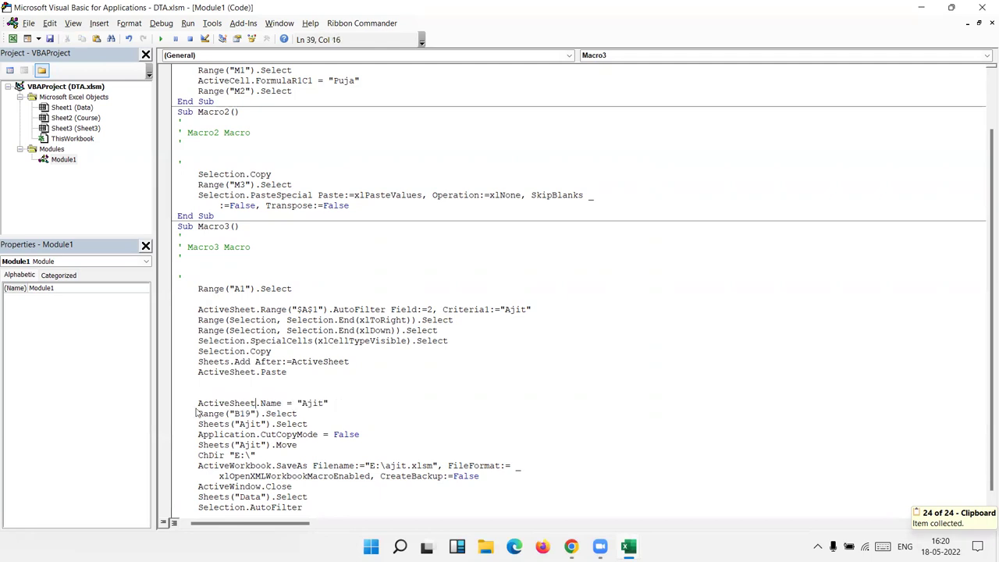
Delete the Range("B19").Select and Sheets("Ajit").Select lines.
double_click(311, 403)
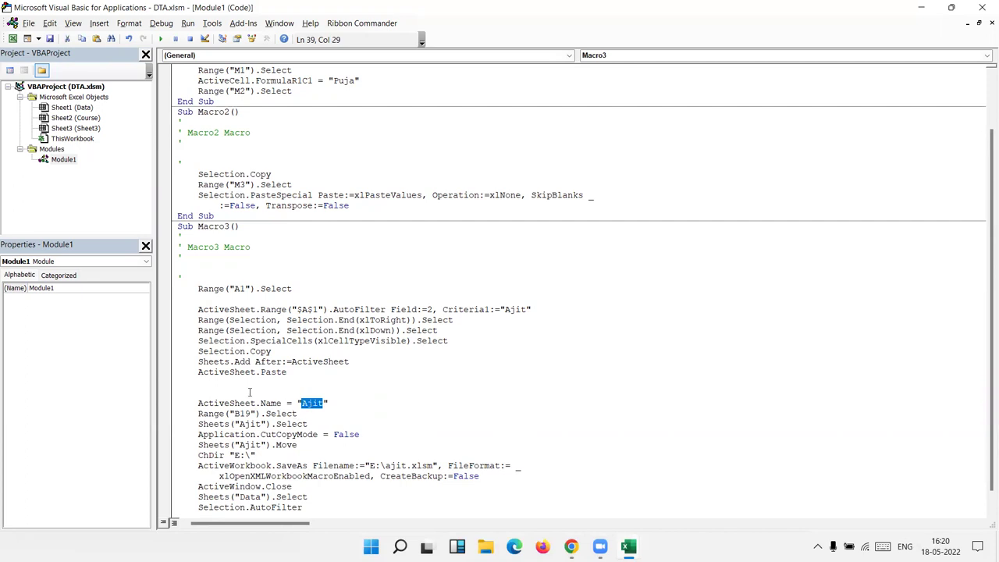
double_click(231, 373)
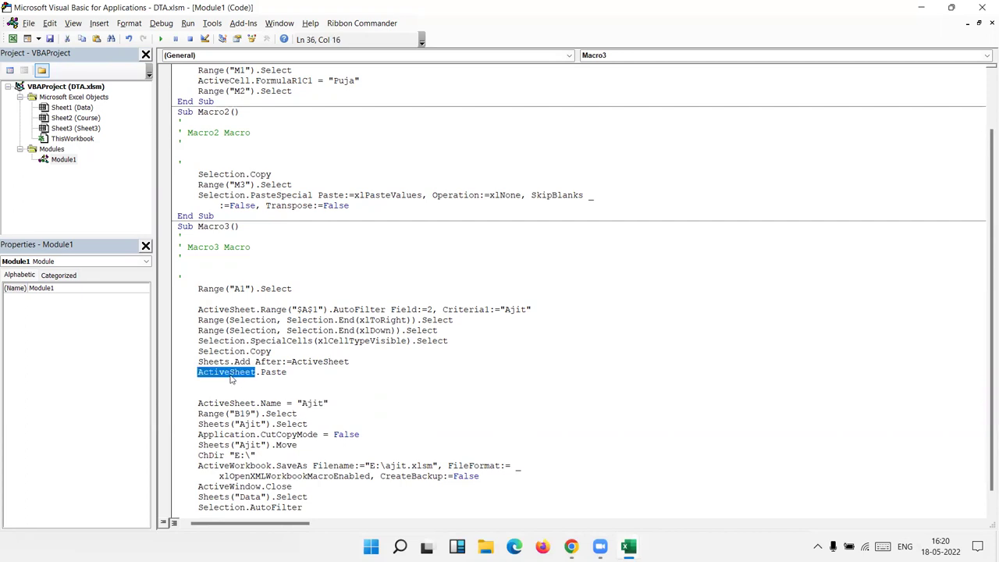
click(267, 424)
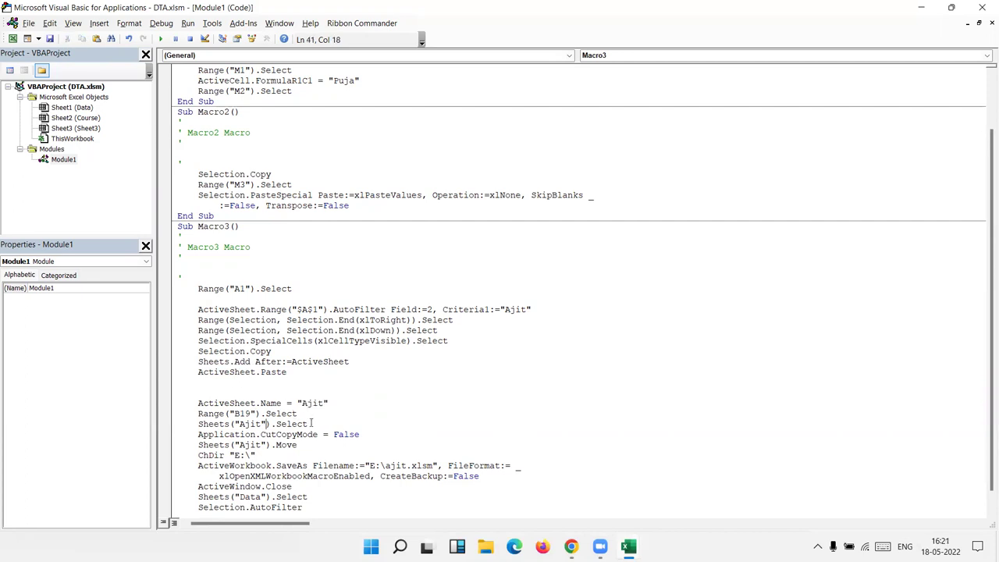
drag(309, 424, 193, 416)
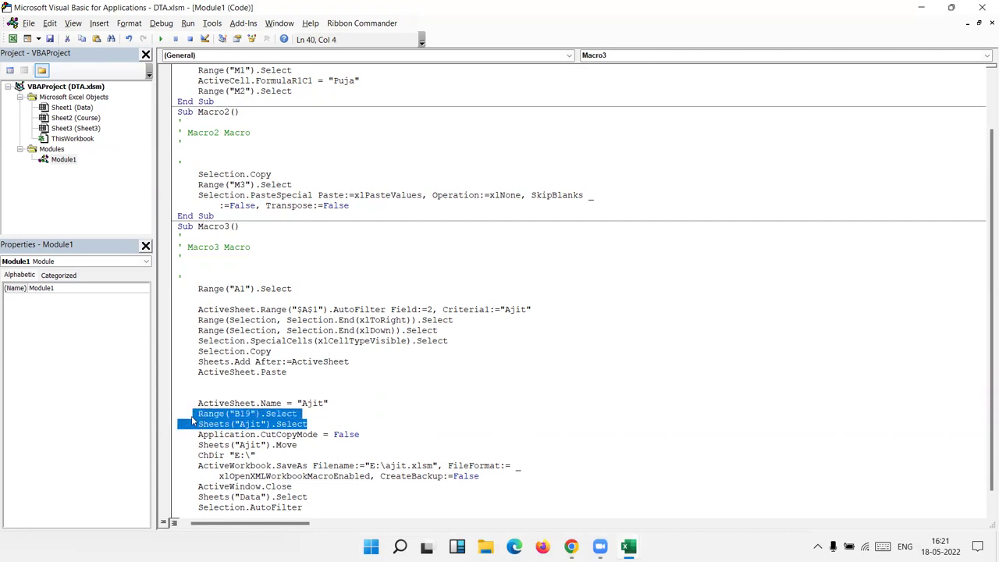
key(Delete)
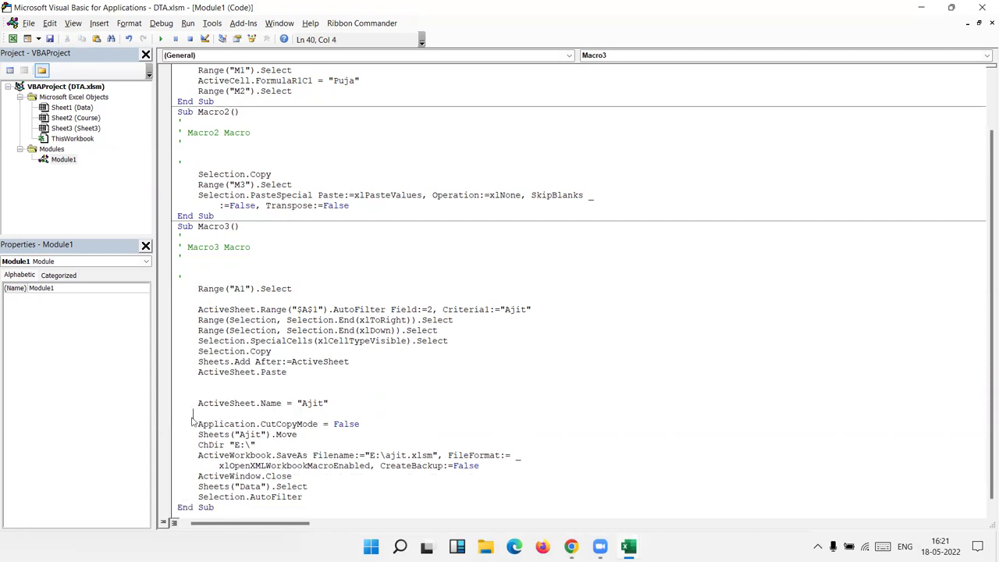
Change the Move line to use ActiveSheet and delete the ChDir statement.
drag(270, 433, 198, 435)
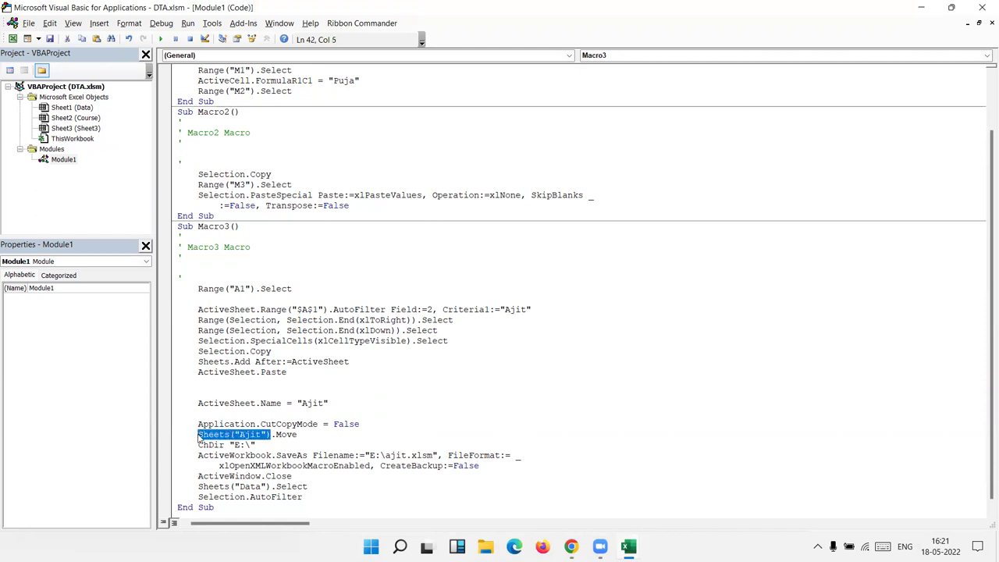
text(ActiveSheet)
drag(259, 443, 197, 448)
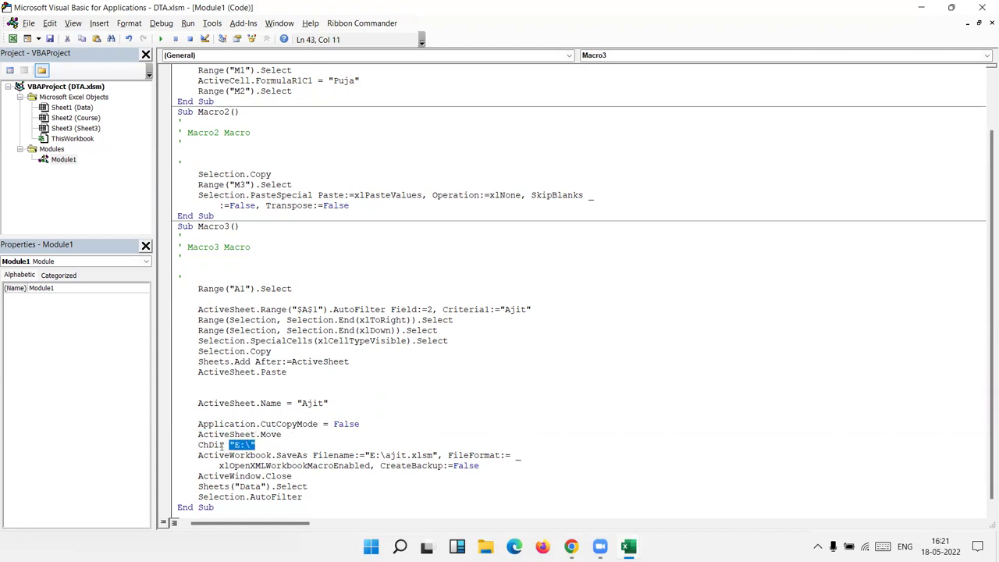
key(Delete)
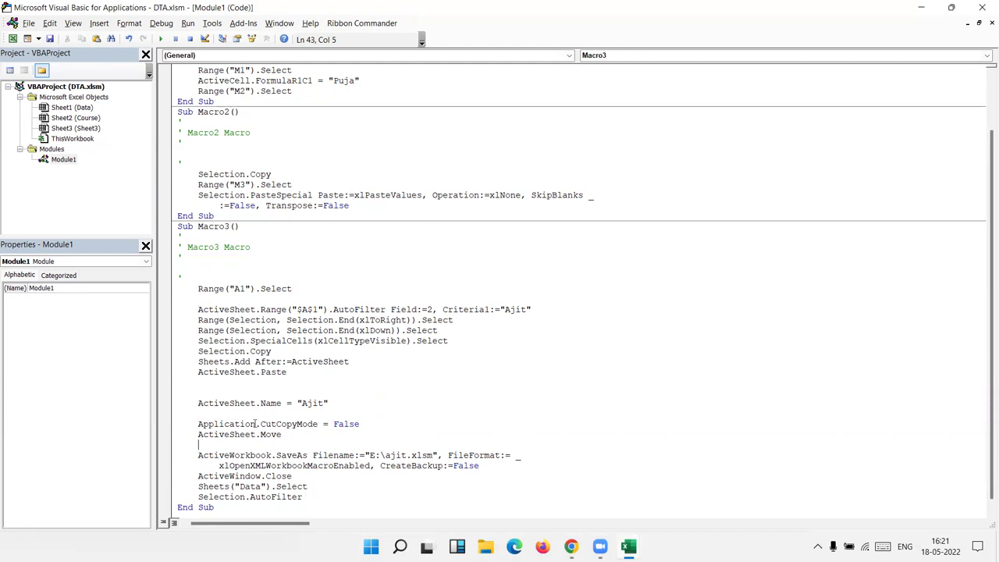
Remove the extra blank lines around the Name line and before the SaveAs statement.
click(219, 392)
key(Up)
key(Delete)
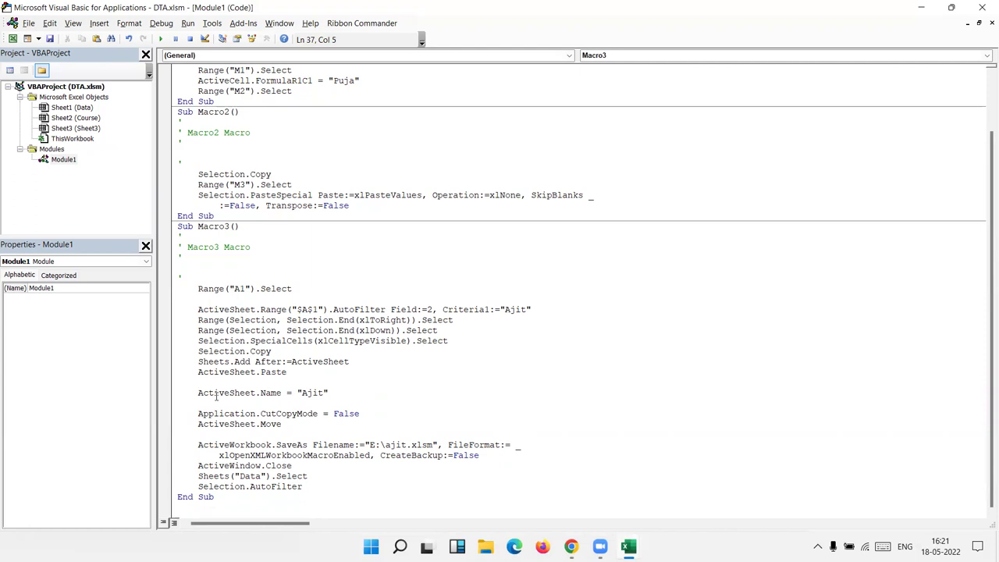
key(BackSpace)
key(BackSpace)
key(BackSpace)
key(BackSpace)
key(BackSpace)
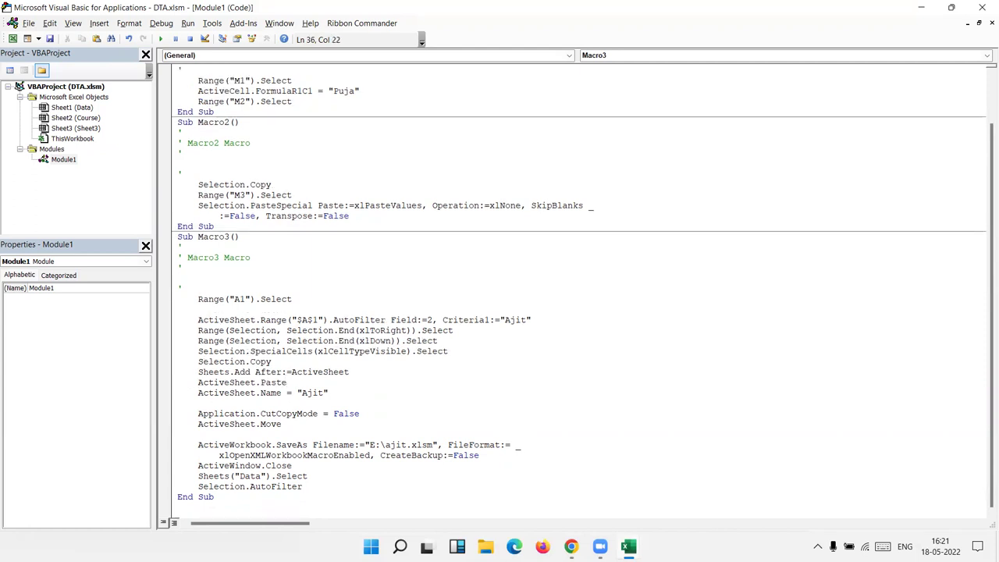
click(238, 402)
key(Delete)
key(Delete)
key(Delete)
key(Delete)
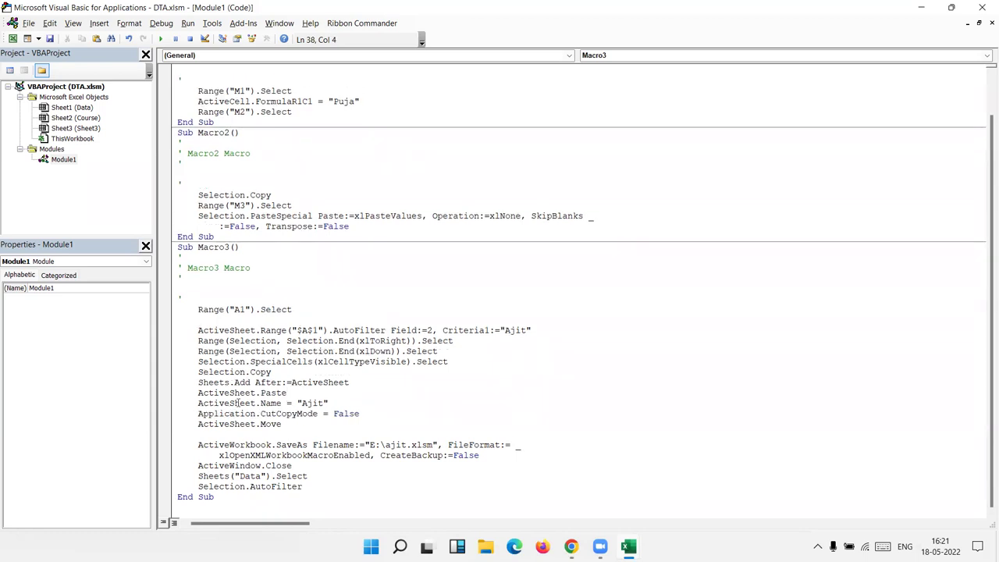
key(Down)
key(Down)
key(Delete)
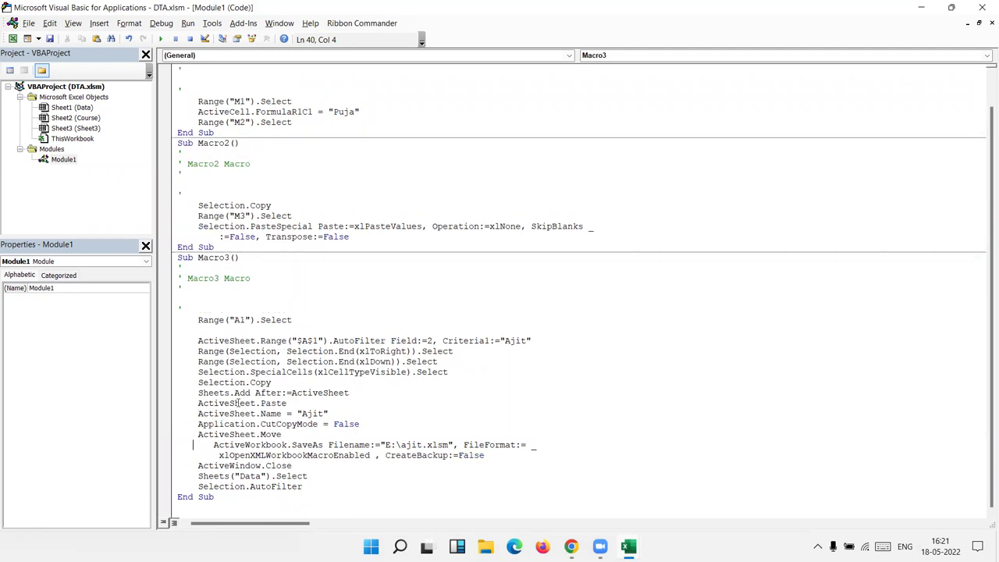
key(Delete)
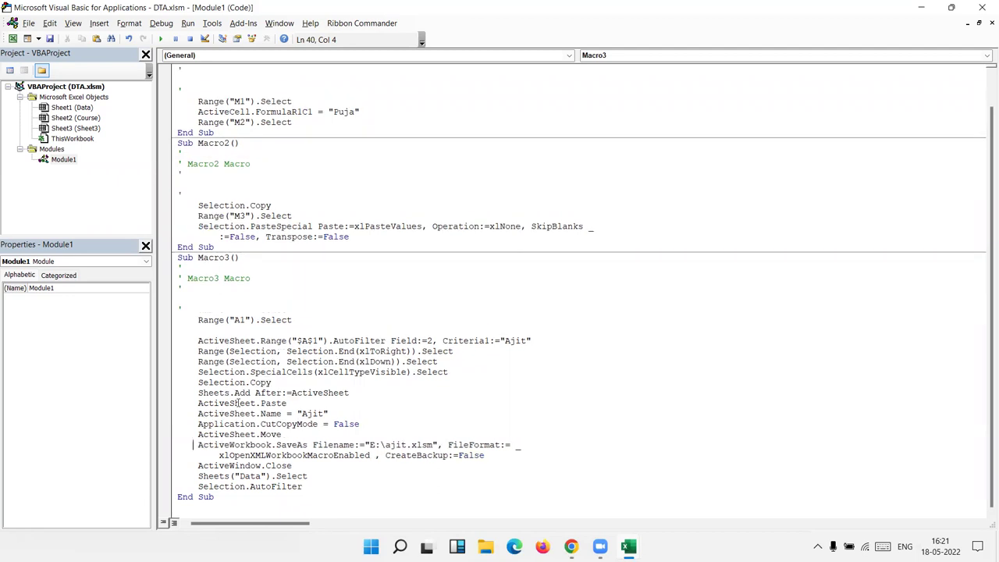
Remove the blank line under Range("A1").Select and insert a new line above it.
click(420, 435)
click(396, 484)
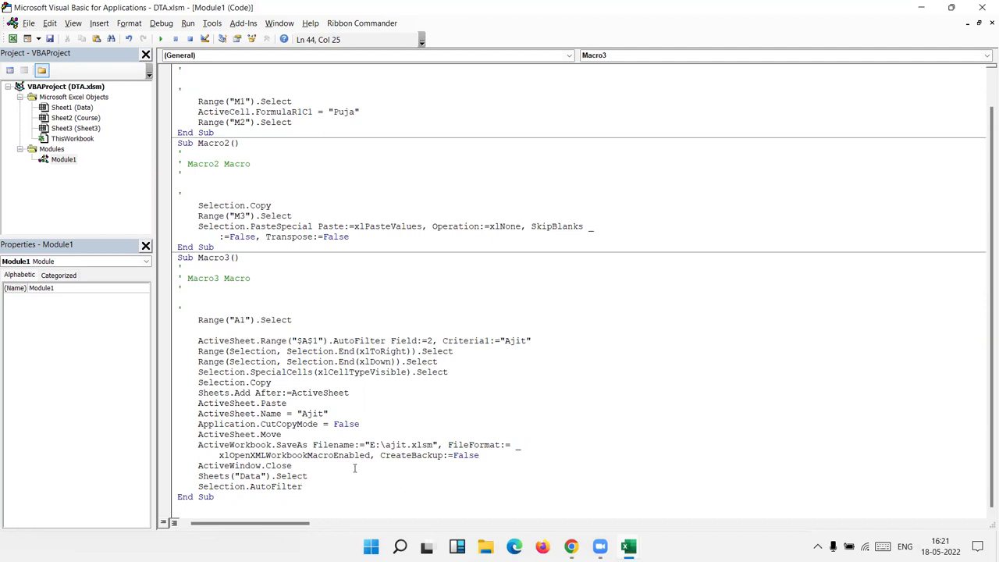
click(217, 331)
key(Delete)
key(Delete)
key(Delete)
key(Delete)
key(Delete)
key(Up)
key(Return)
Add the line n = InputBox("Enter Name") above Range("A1").Select.
key(Up)
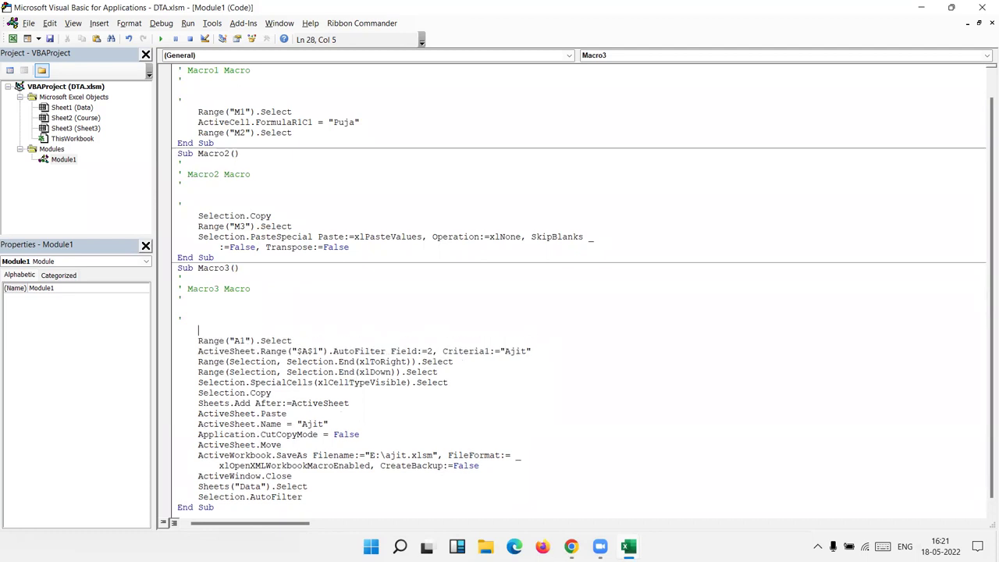
text(n=)
text(inputbox("Enter )
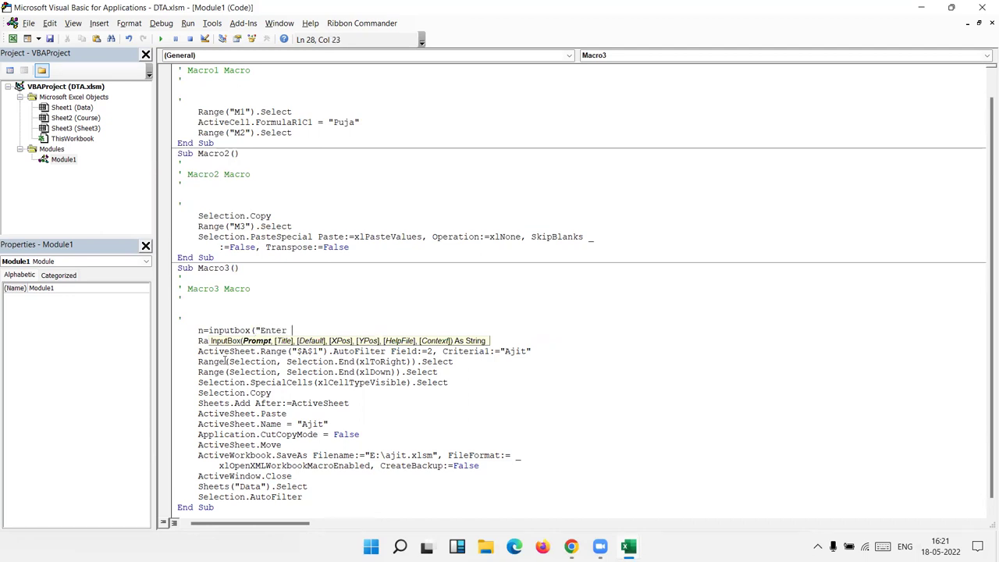
text(Name"))
click(324, 369)
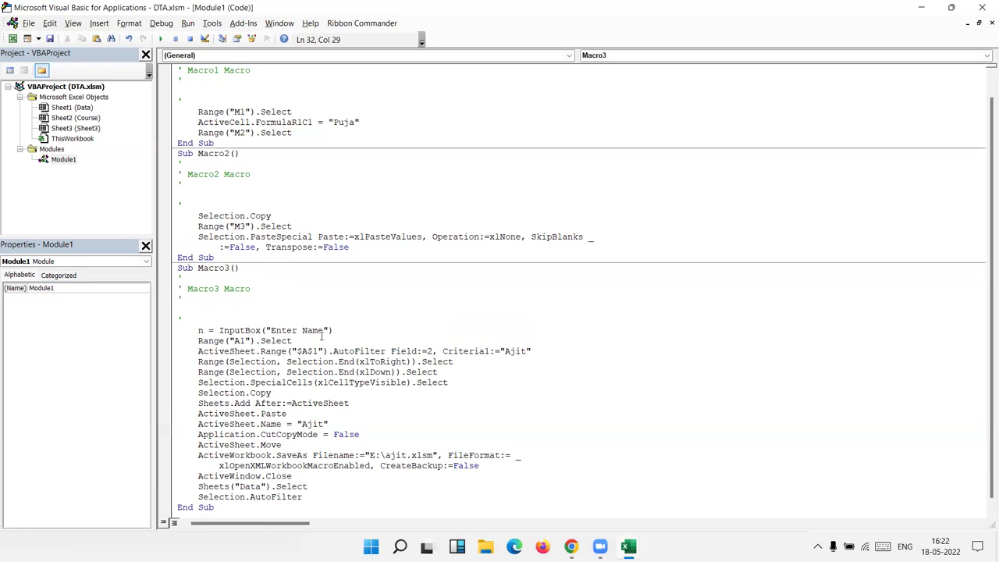
drag(250, 330, 323, 331)
drag(203, 330, 198, 330)
Replace "Ajit" with n in the AutoFilter criterion and the sheet Name line.
drag(499, 351, 539, 351)
text(n)
key(Down)
key(Down)
drag(296, 424, 338, 422)
text(n)
key(Down)
key(Down)
key(Down)
key(End)
Change the SaveAs file name from ajit to "E:\" & n & ".xlsm".
drag(385, 455, 407, 455)
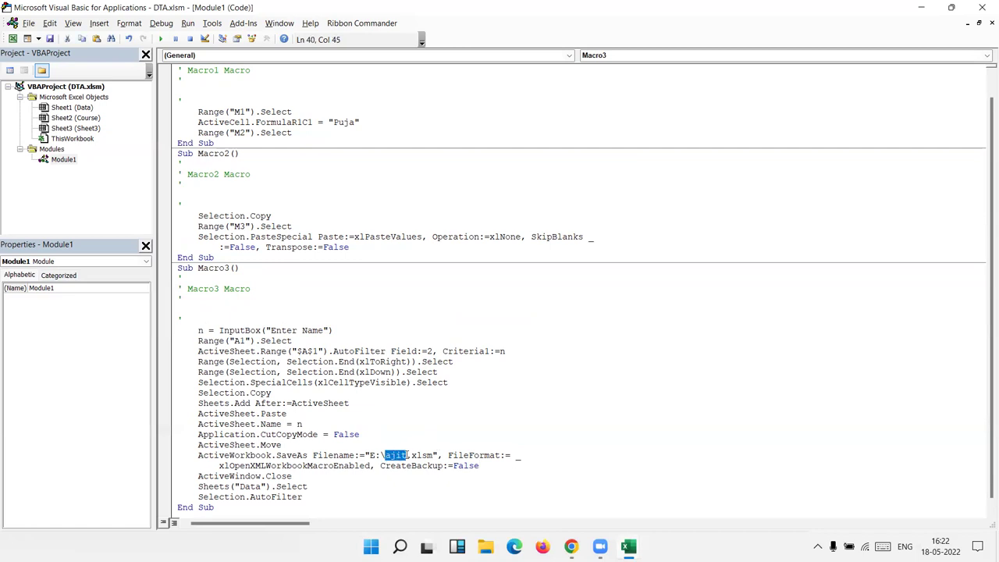
text(n)
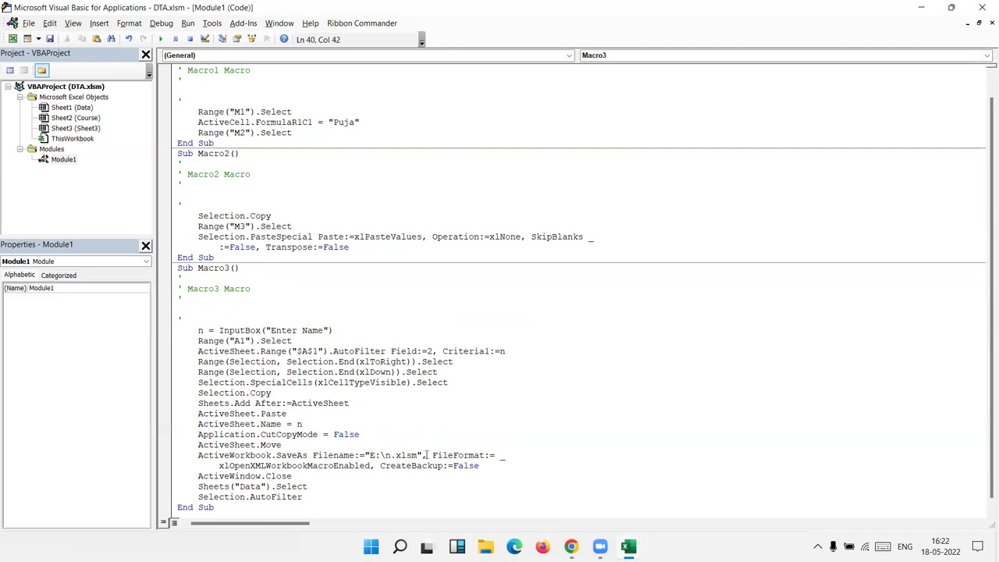
click(388, 453)
text(" )
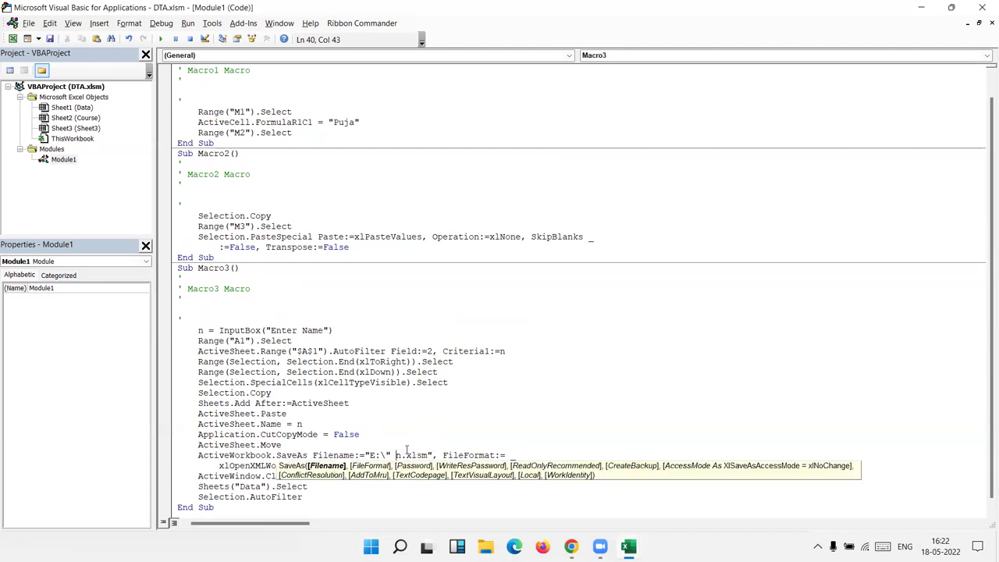
text(& )
text(n )
text(& ")
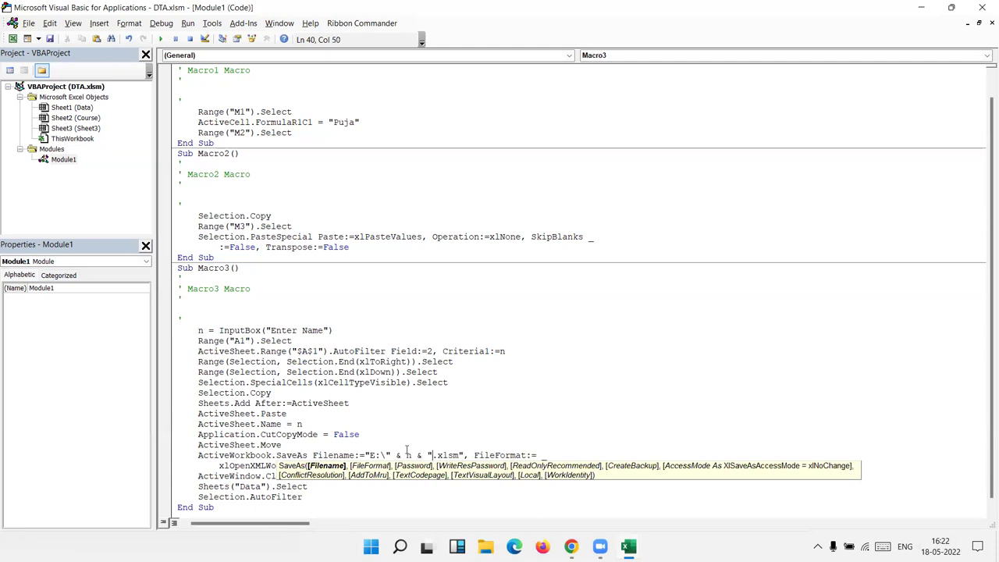
click(460, 424)
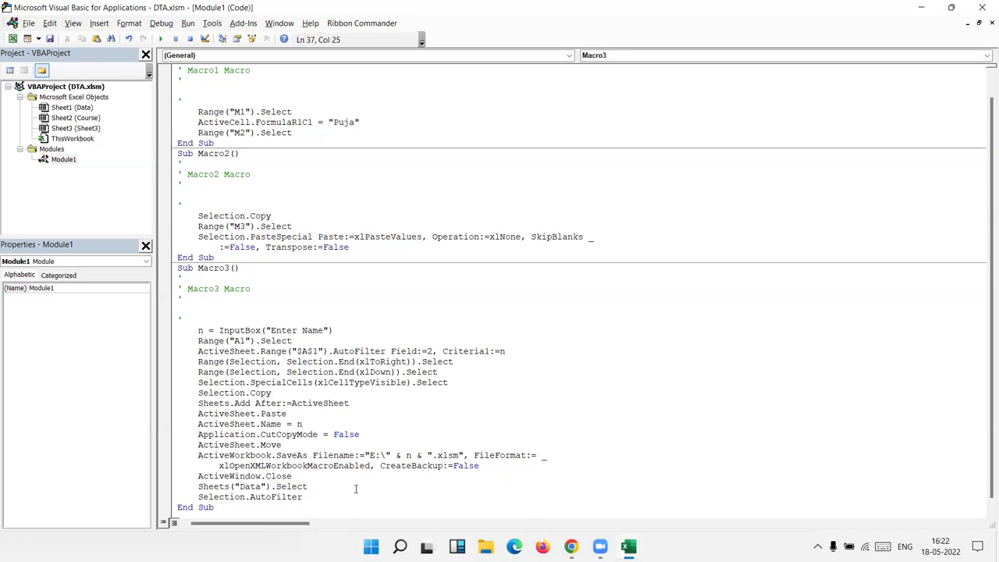
click(367, 447)
double_click(408, 455)
Run Macro3 from the Macros list, entering Dev as the name.
click(408, 493)
key(alt+F11)
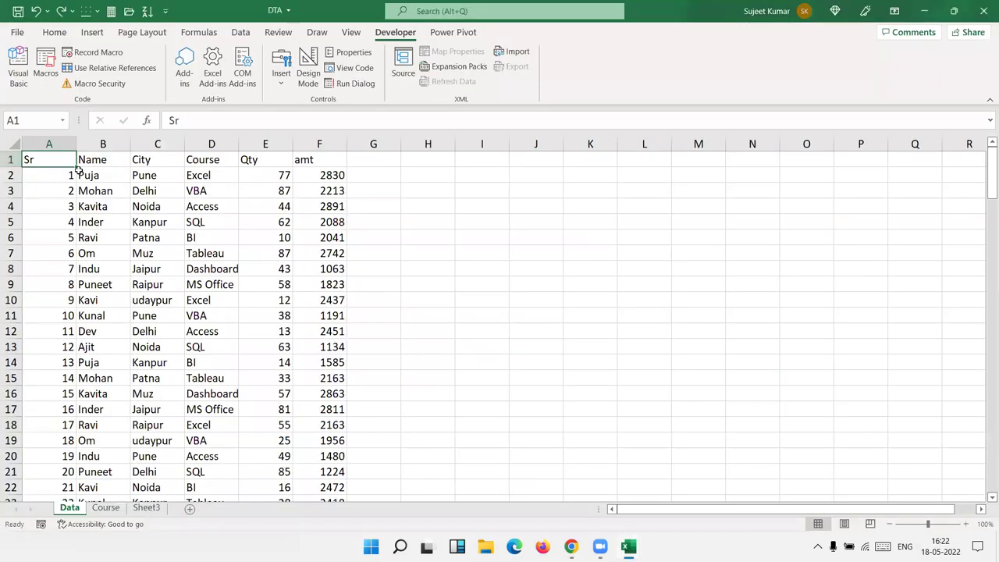
click(45, 67)
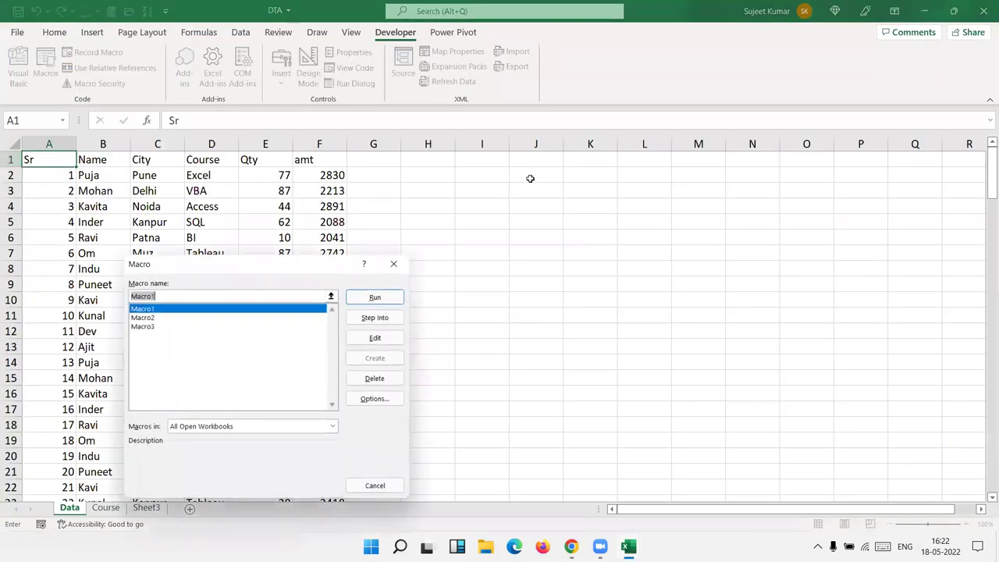
click(153, 327)
click(372, 300)
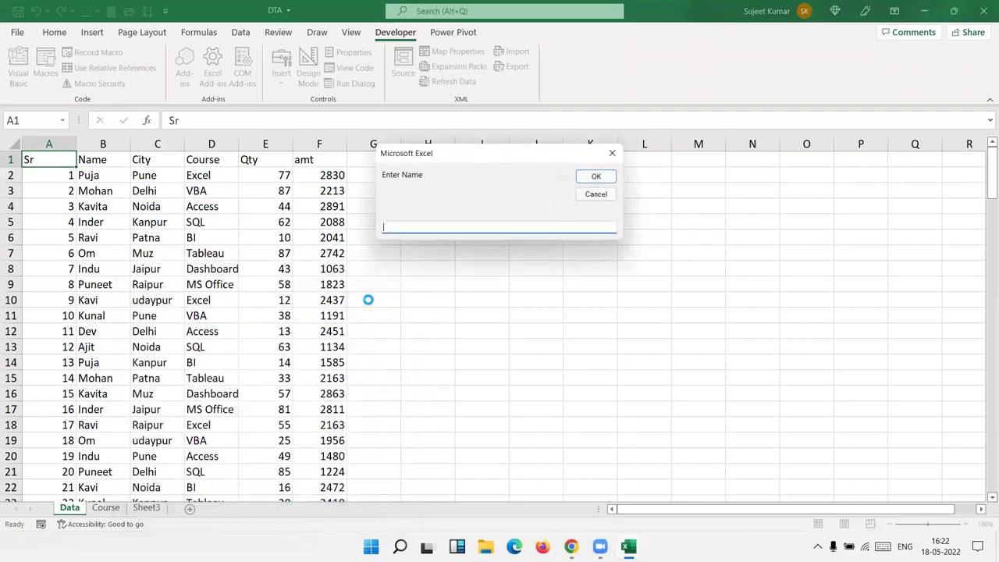
text(Dev)
click(583, 177)
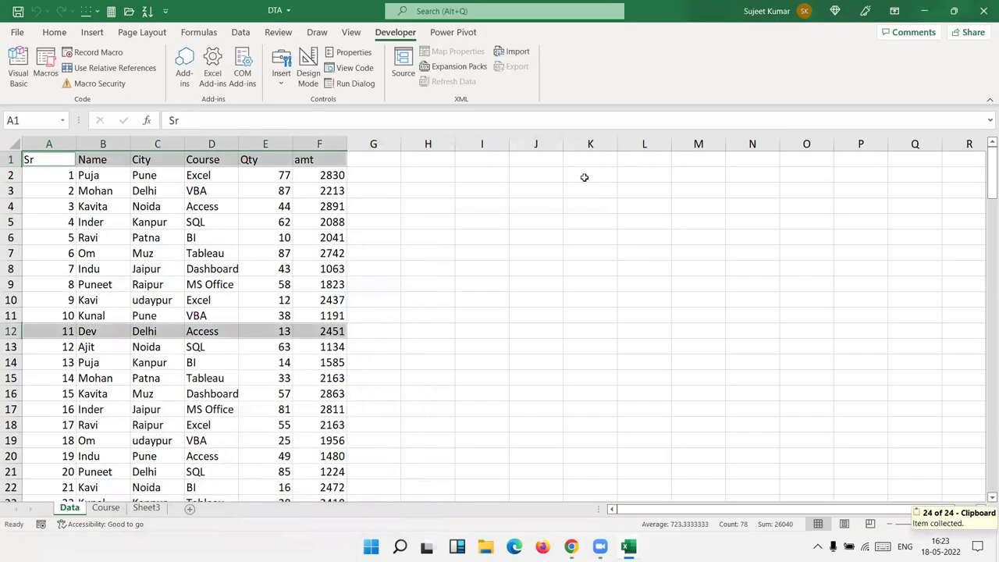
click(283, 394)
key(super+e)
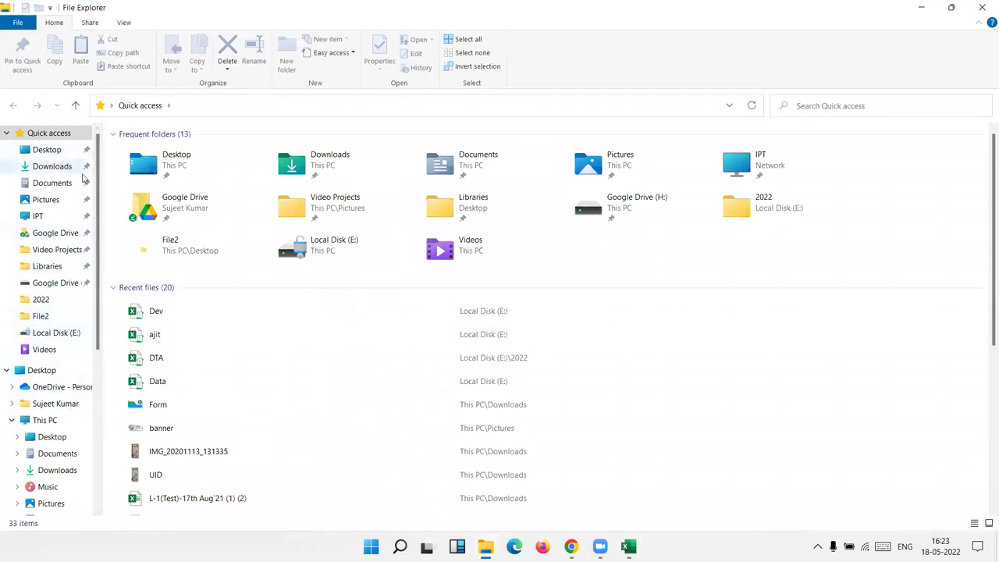
Find the 8.98 KB Dev workbook on Local Disk (E:), then reopen Excel's macro list.
click(44, 419)
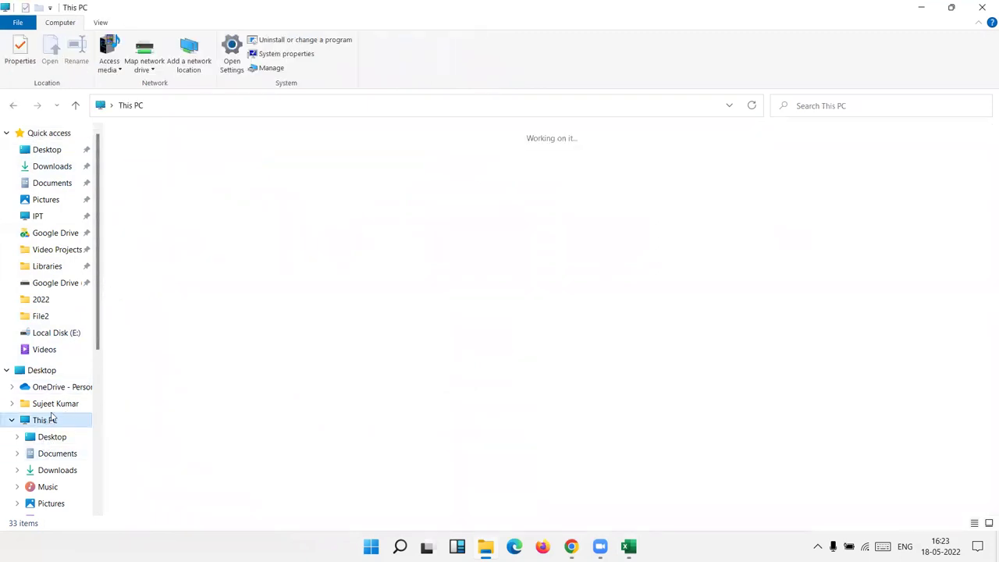
double_click(501, 256)
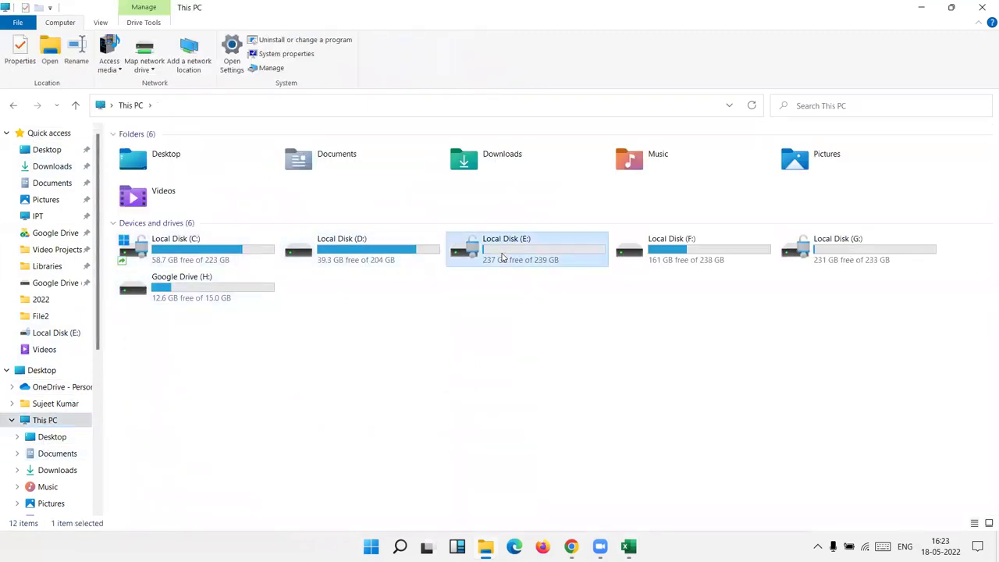
click(172, 160)
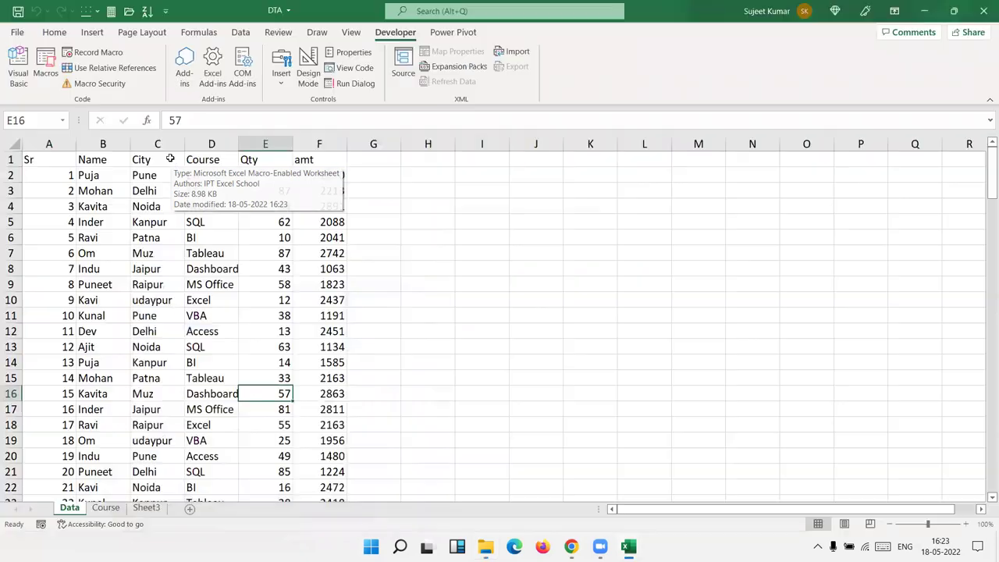
click(45, 64)
Open Macro3 in the VBA editor and put the cursor on its sheet-naming line.
click(153, 327)
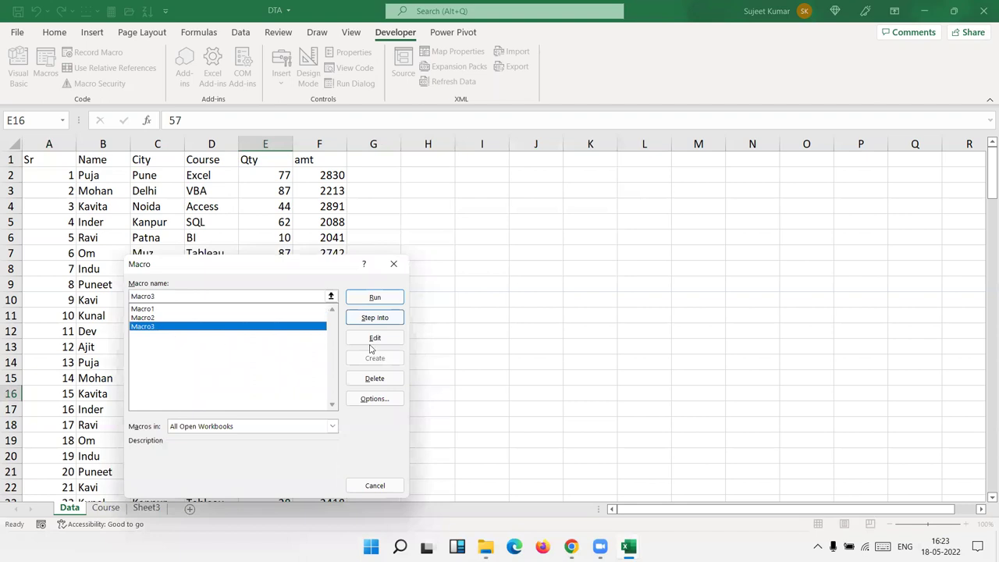
click(374, 339)
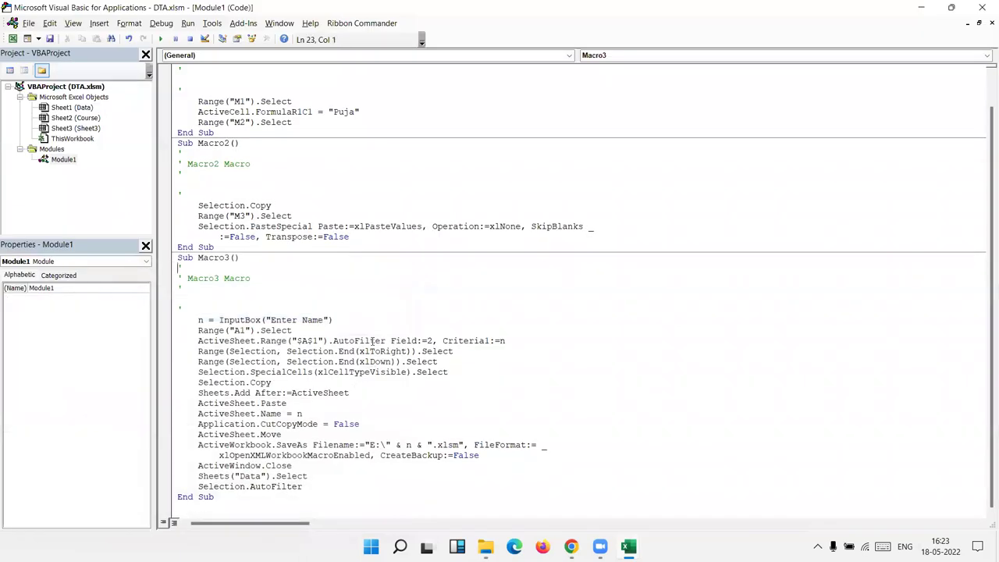
click(329, 412)
Restore the VBA editor to a smaller window, widen it, and select Macro3's body.
click(725, 237)
double_click(219, 9)
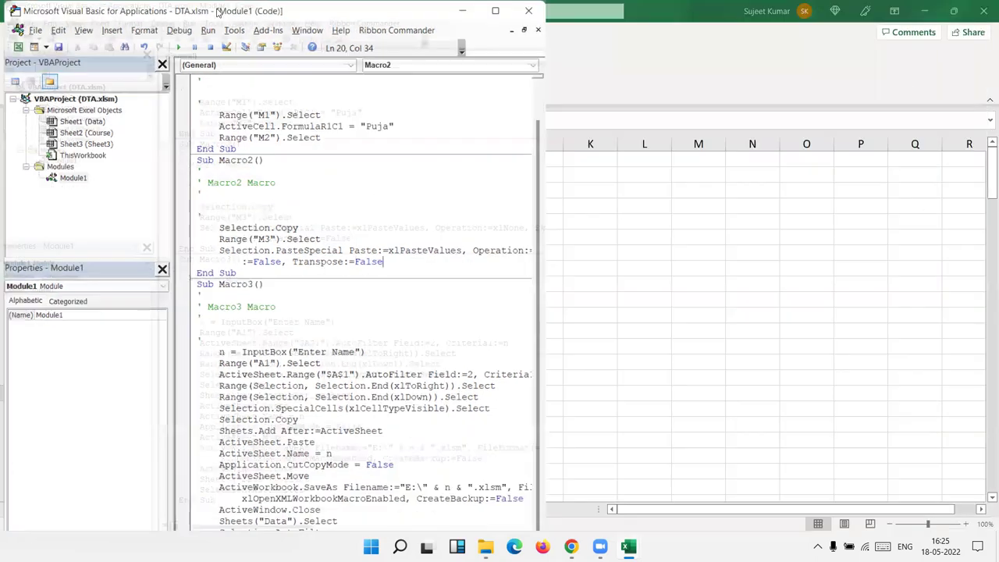
click(353, 377)
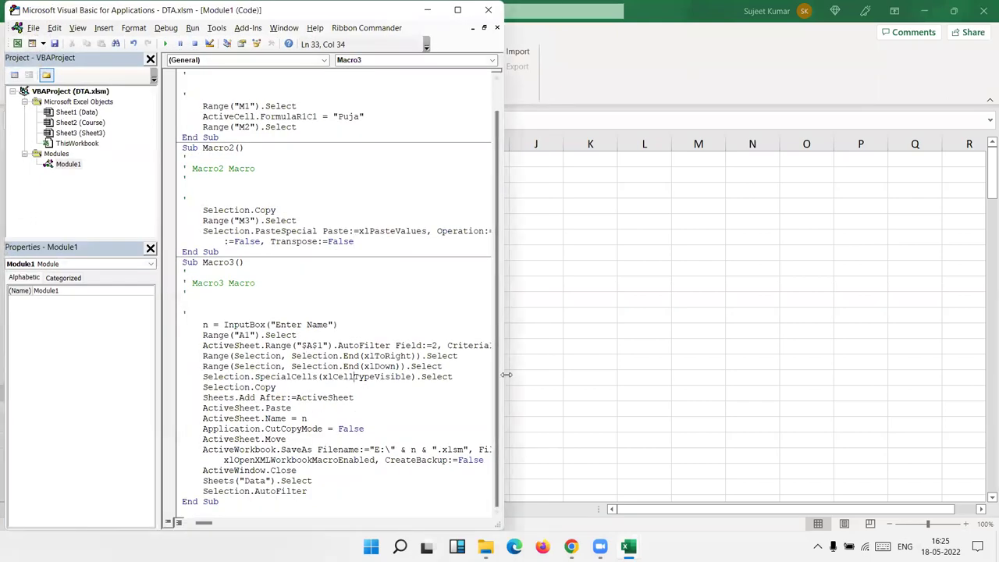
drag(507, 374, 647, 375)
drag(309, 491, 203, 315)
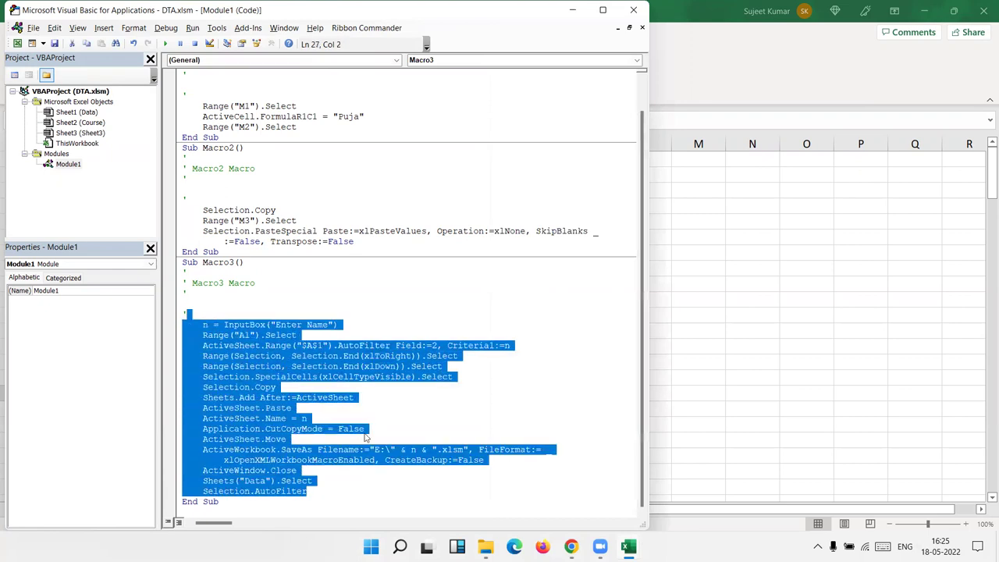
After reviewing Macro3's SpecialCells line, add two blank lines above Macro1's End Sub and return to Excel.
click(318, 376)
drag(234, 377, 437, 378)
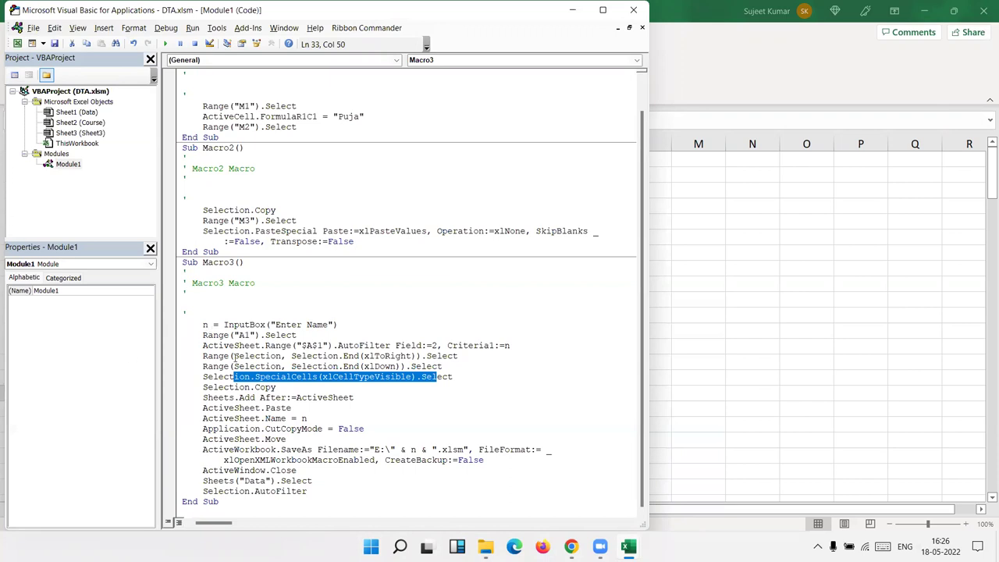
click(184, 136)
key(Return)
key(Return)
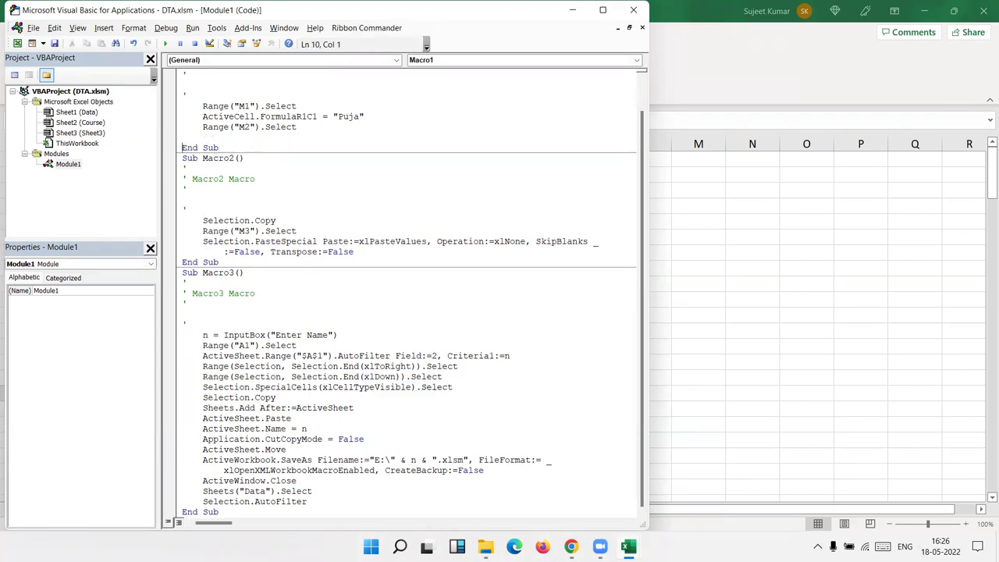
key(Return)
key(Return)
click(199, 154)
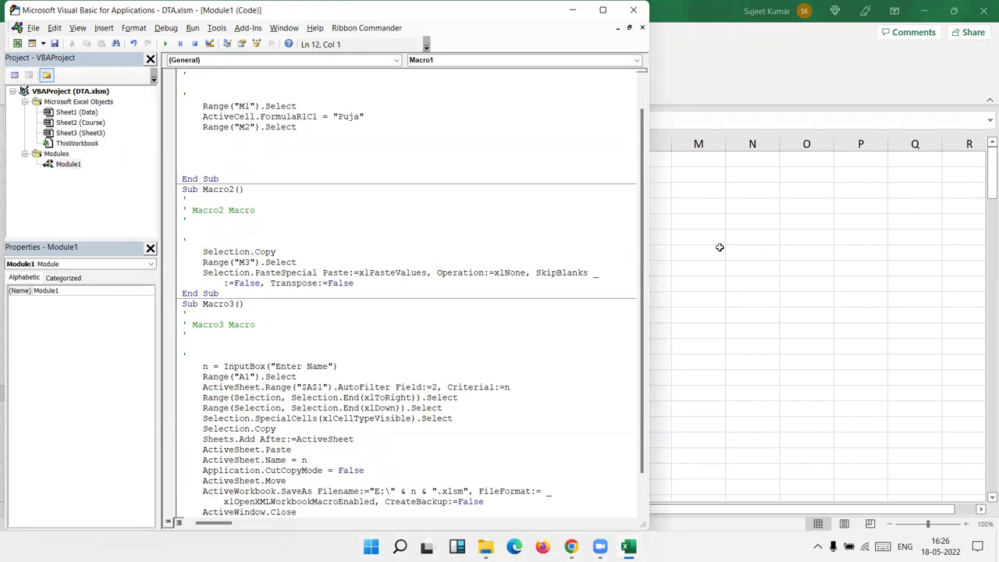
click(719, 247)
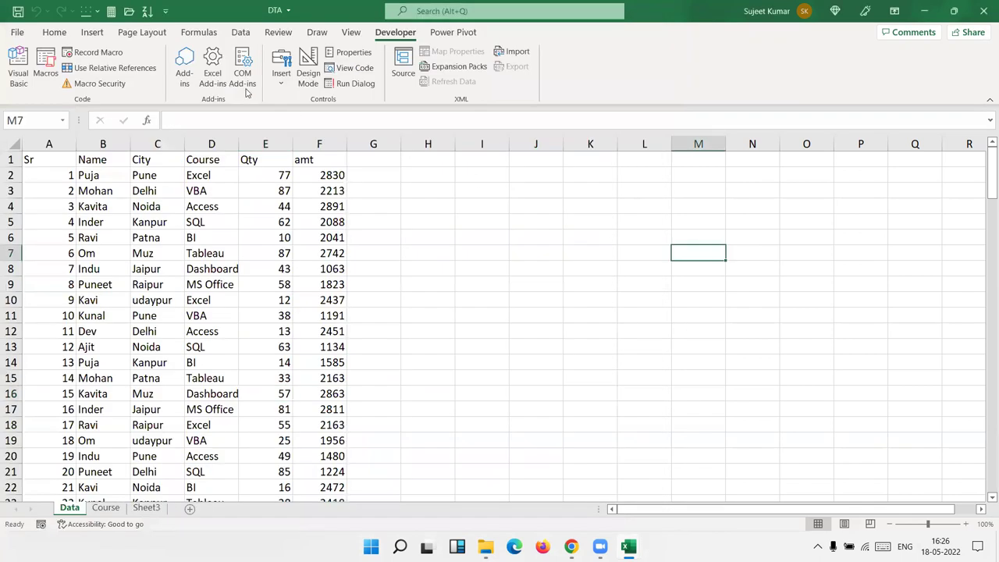
Record Macro4 merging and centring cell M7, then view its generated code in the VBA editor.
click(87, 53)
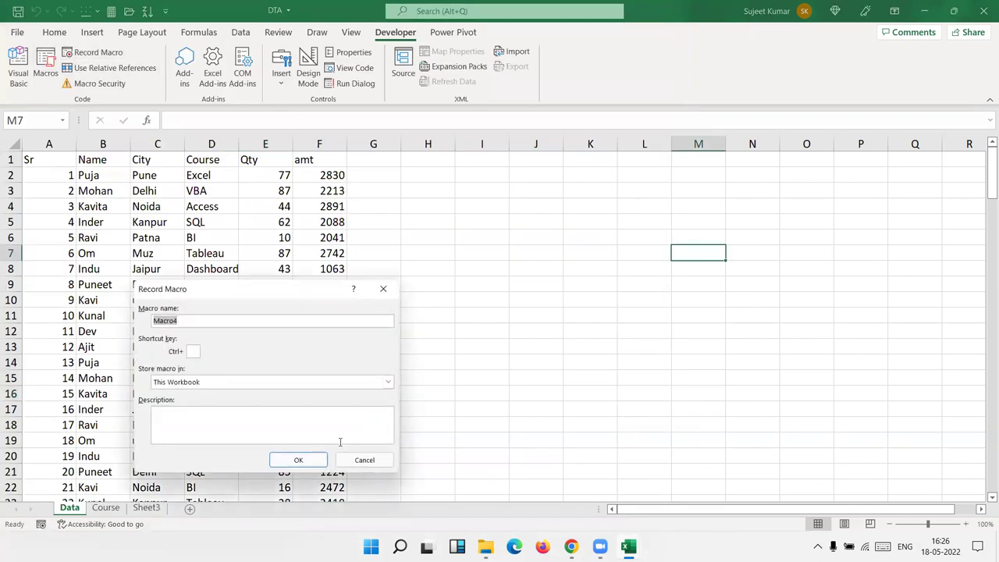
click(298, 460)
click(53, 32)
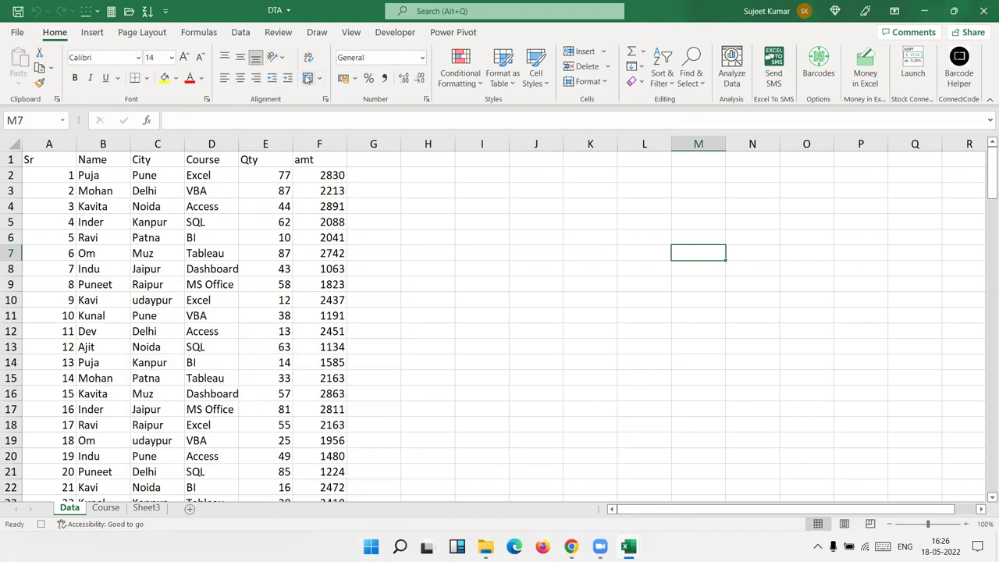
click(307, 79)
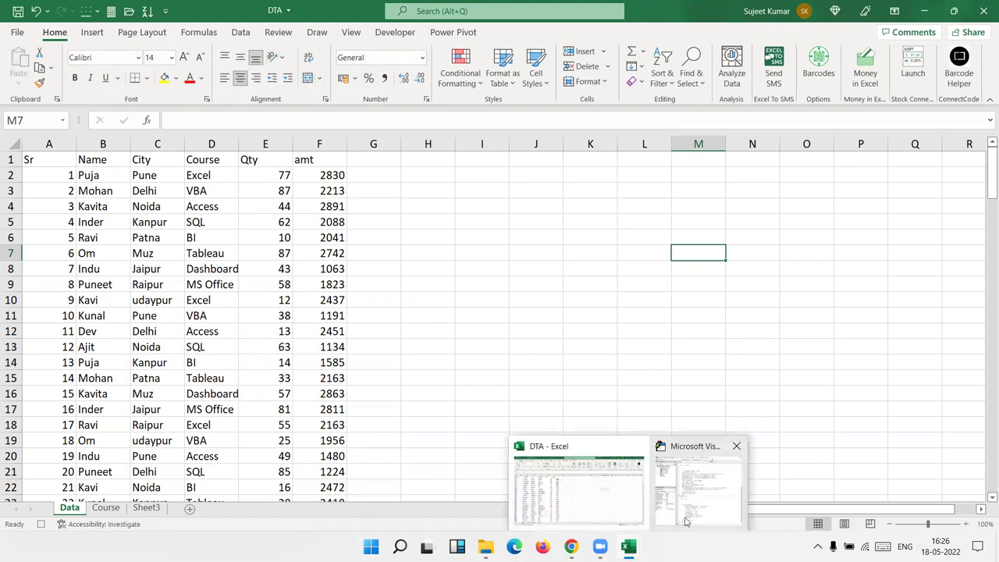
click(685, 521)
click(271, 398)
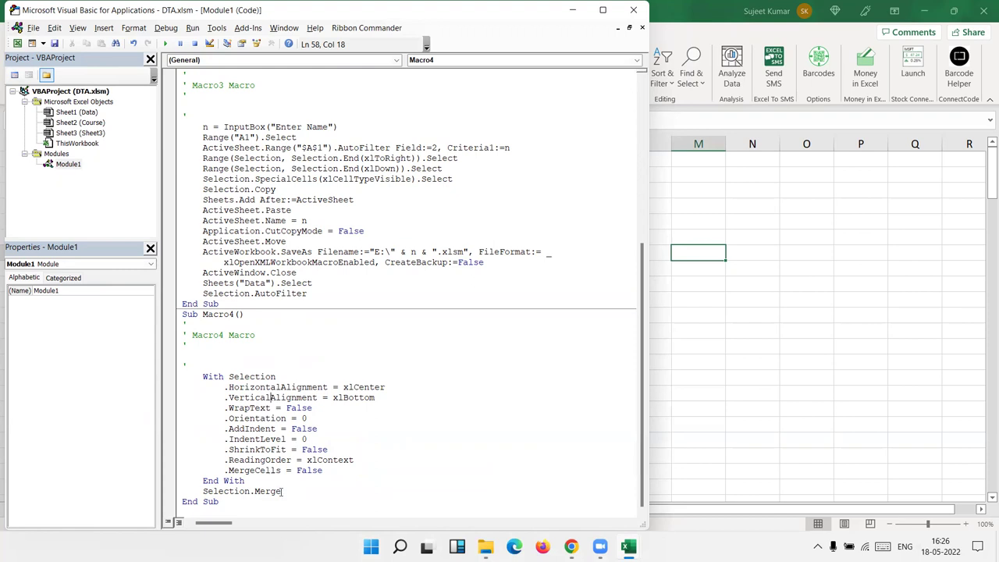
Highlight Macro4's recorded merge-and-centre code, the With Selection block and its merge.
drag(281, 490, 175, 378)
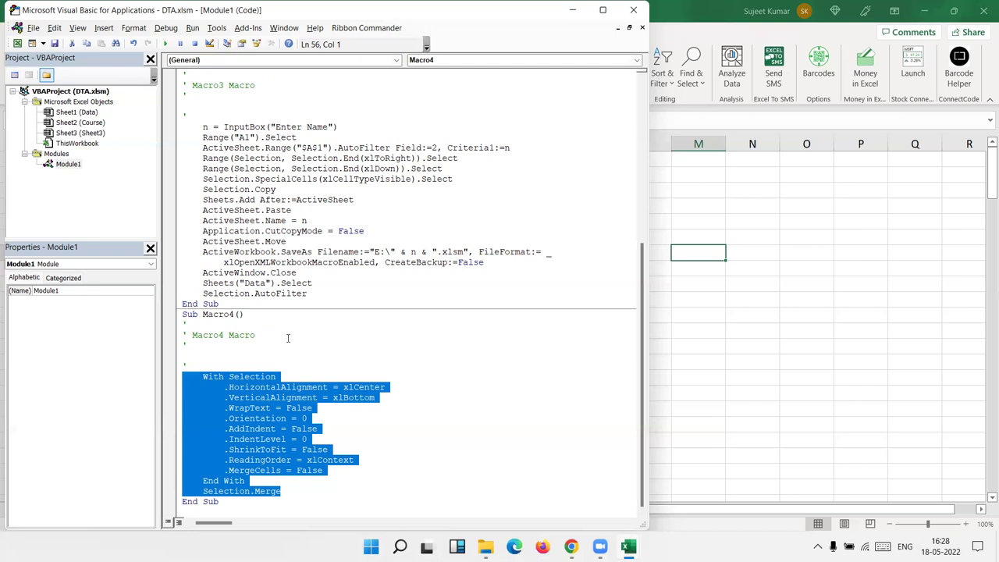
Delete Macro4's With Selection alignment block, keeping only Selection.Merge, and return to the Excel sheet.
mouse_move(246, 481)
mouse_down()
mouse_move(181, 407)
mouse_move(181, 378)
mouse_up()
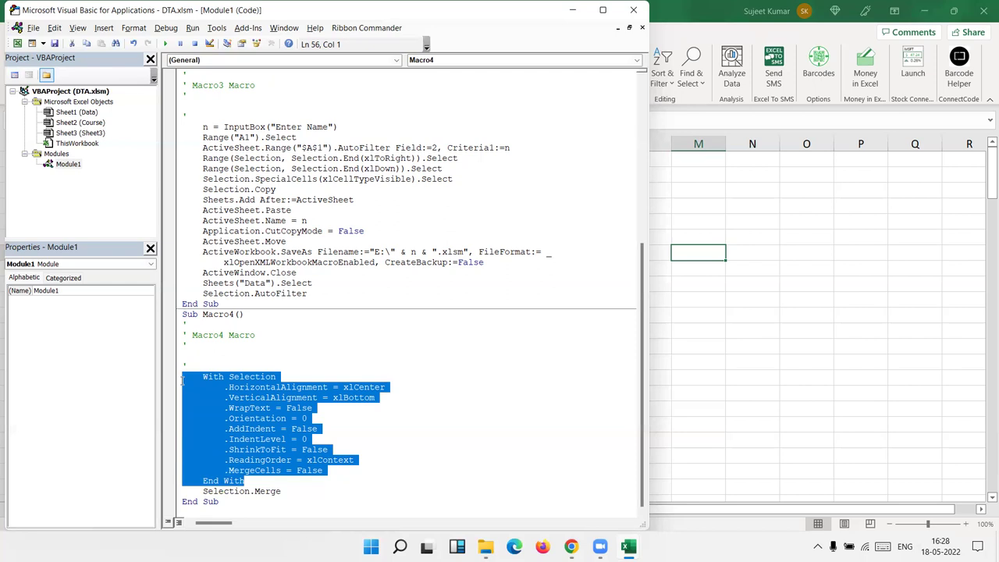
key(Delete)
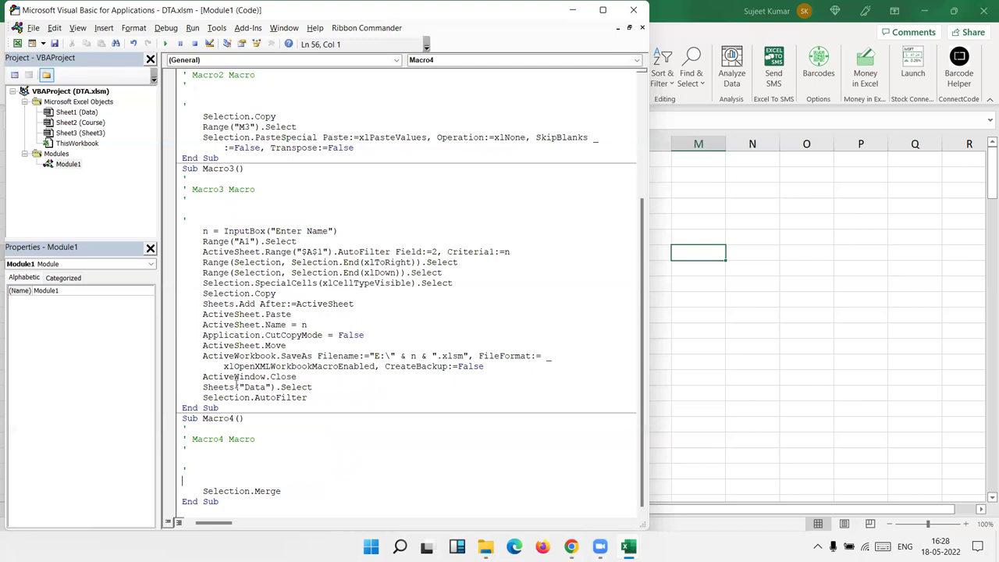
click(704, 180)
Stop the macro recording and look over the list of Macro1 through Macro4.
click(336, 224)
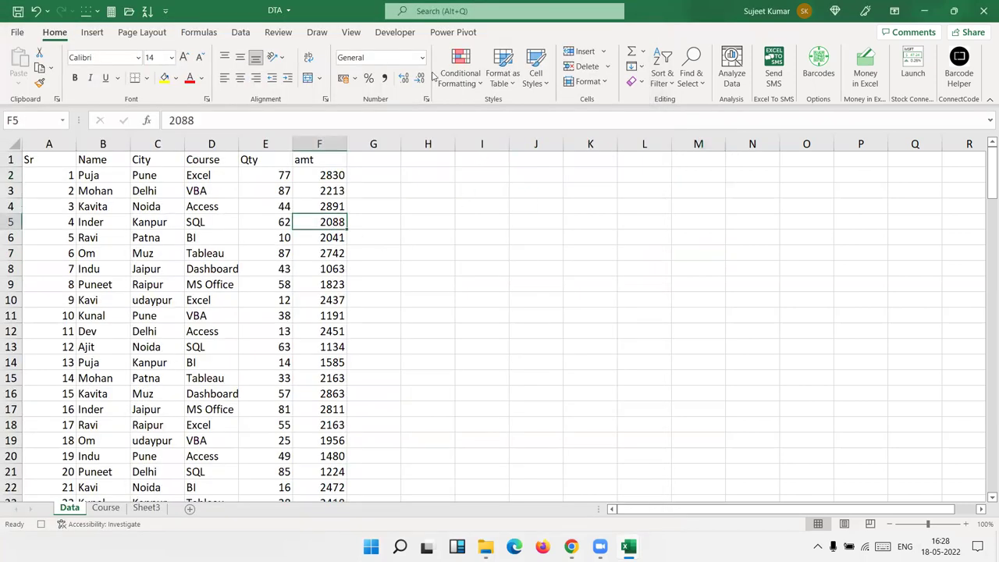
click(395, 33)
click(94, 52)
click(45, 63)
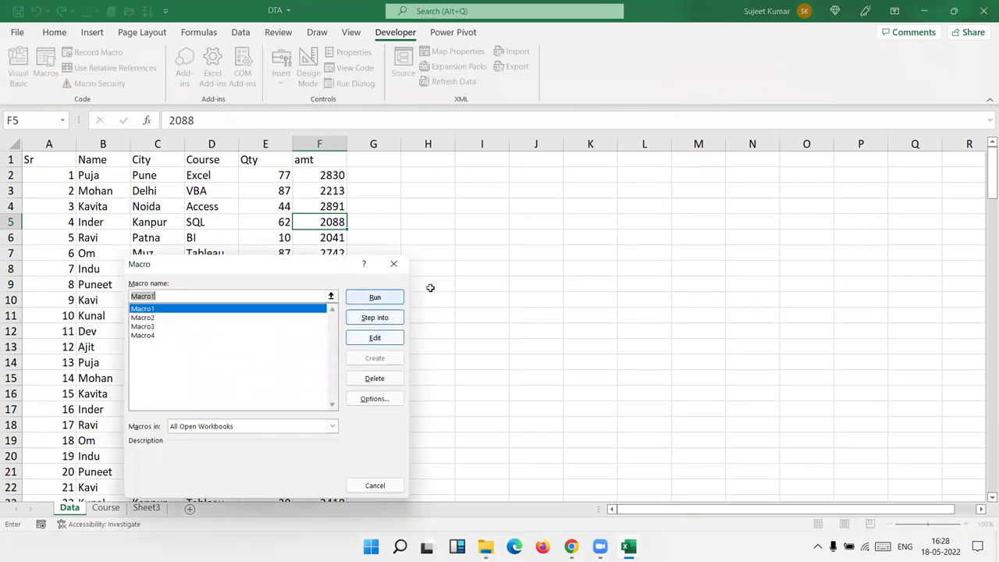
click(393, 264)
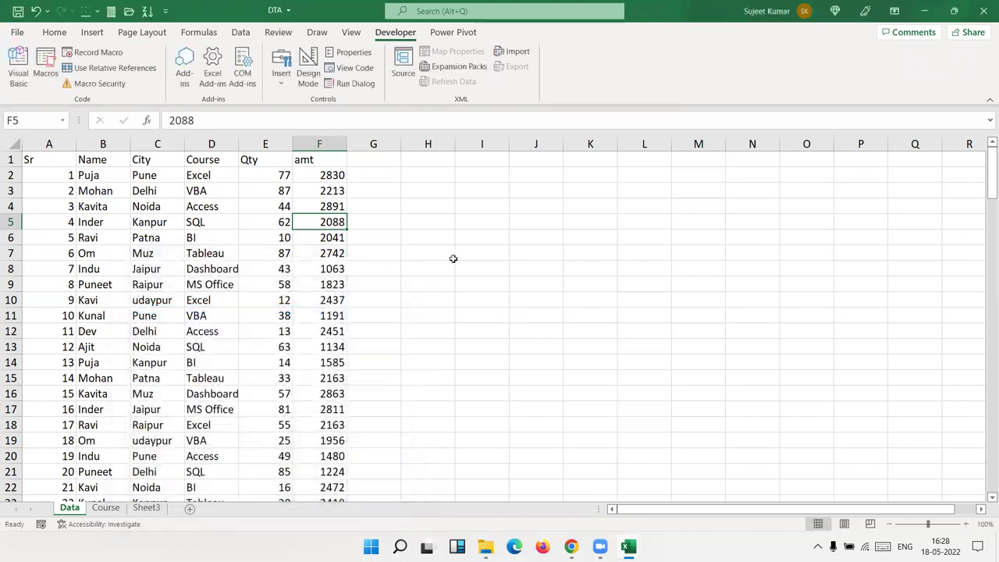
Select cell I5 and look at the Record Macro dialog's shortcut field, then cancel it.
click(489, 220)
click(116, 57)
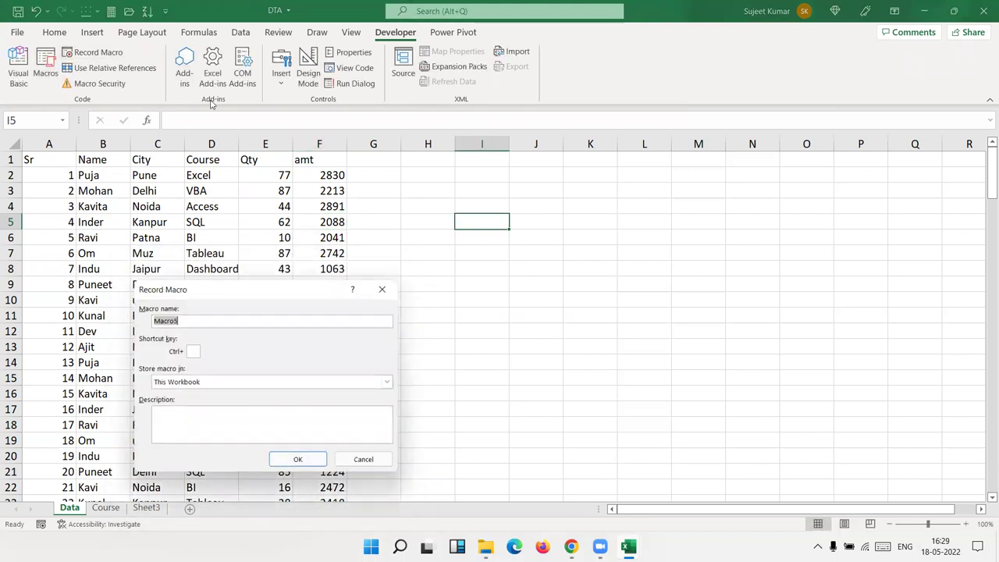
click(197, 351)
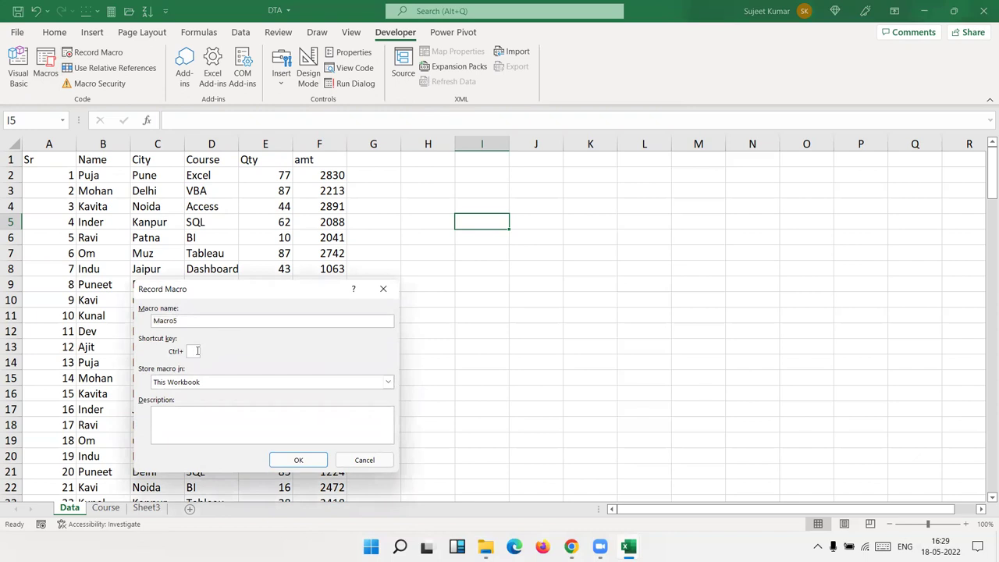
click(368, 461)
Check Macro3's options in the Macros list, then close it and return to the Developer tools.
click(45, 69)
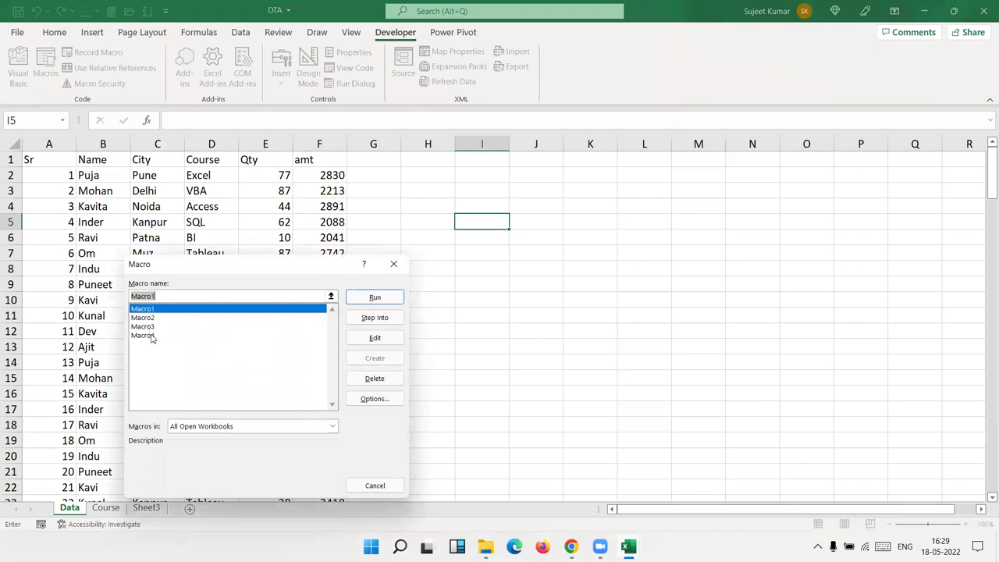
click(156, 327)
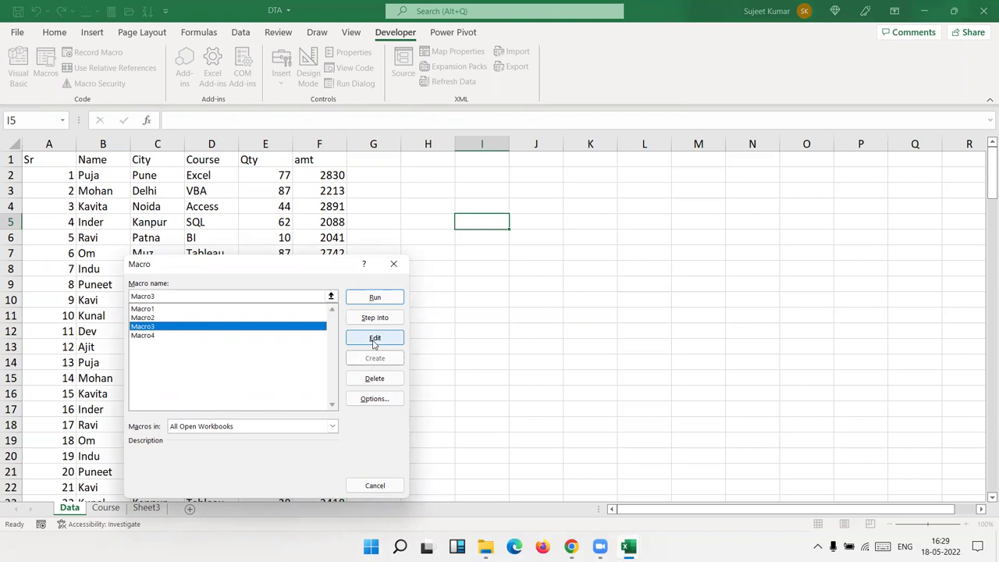
click(373, 398)
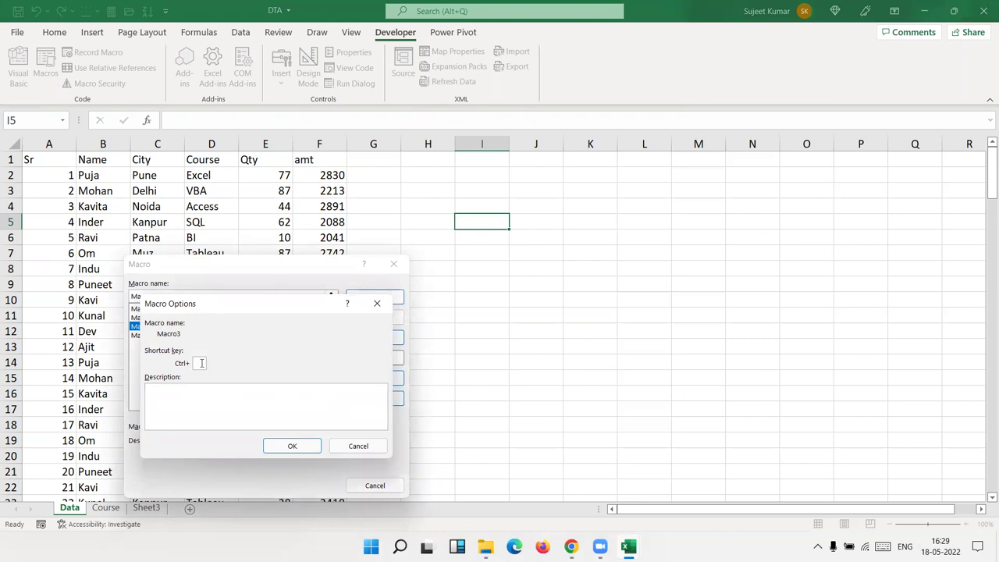
click(357, 446)
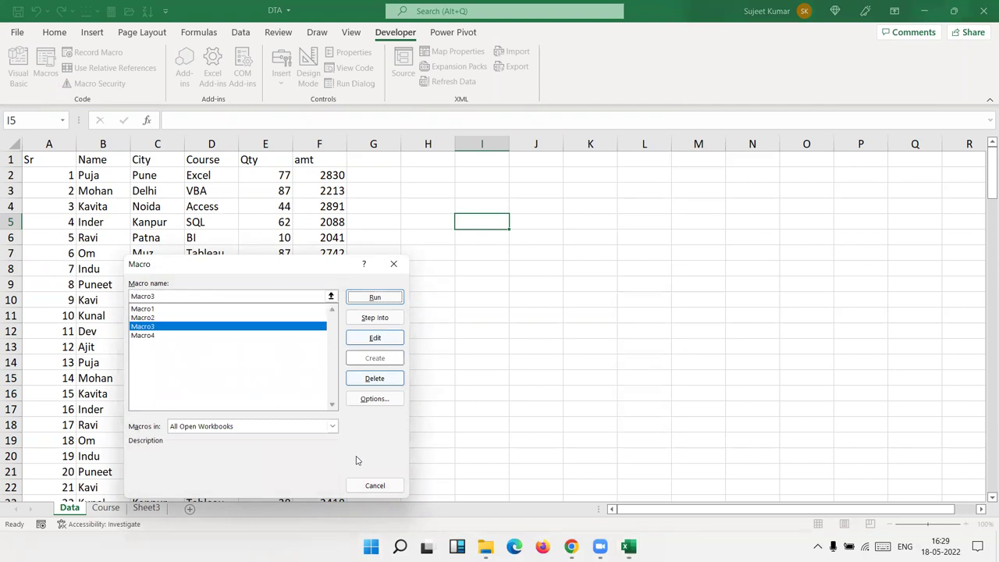
click(375, 486)
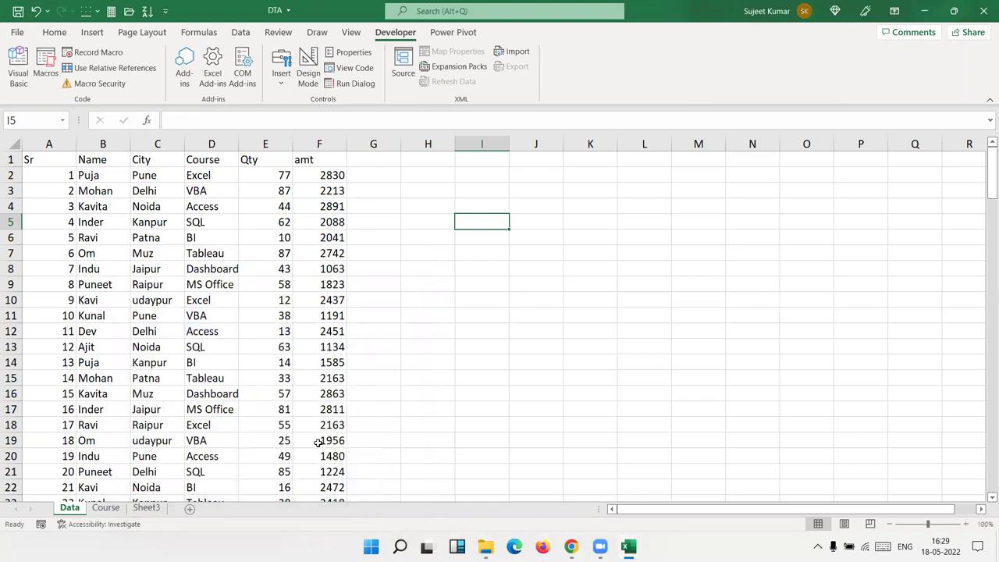
click(54, 34)
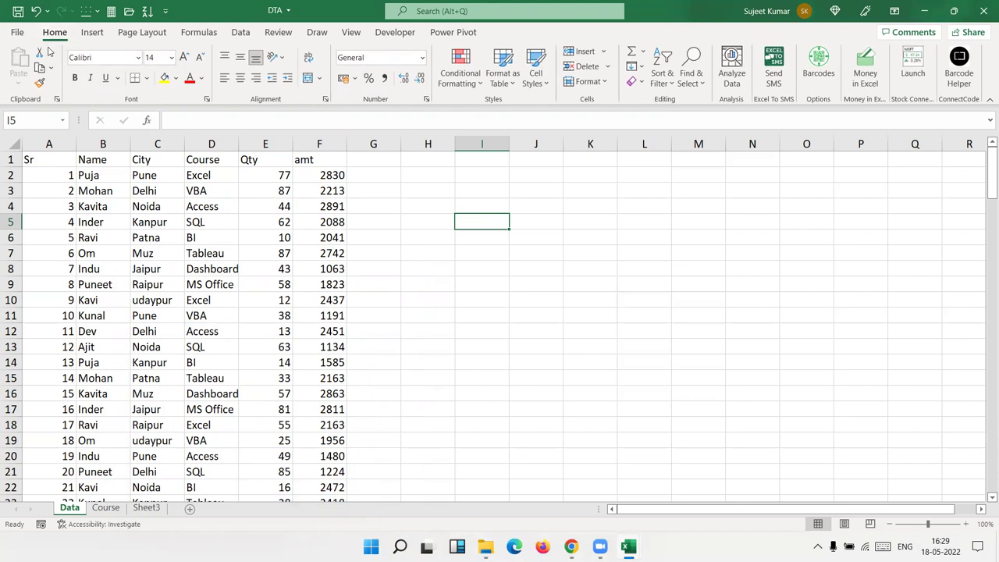
click(394, 32)
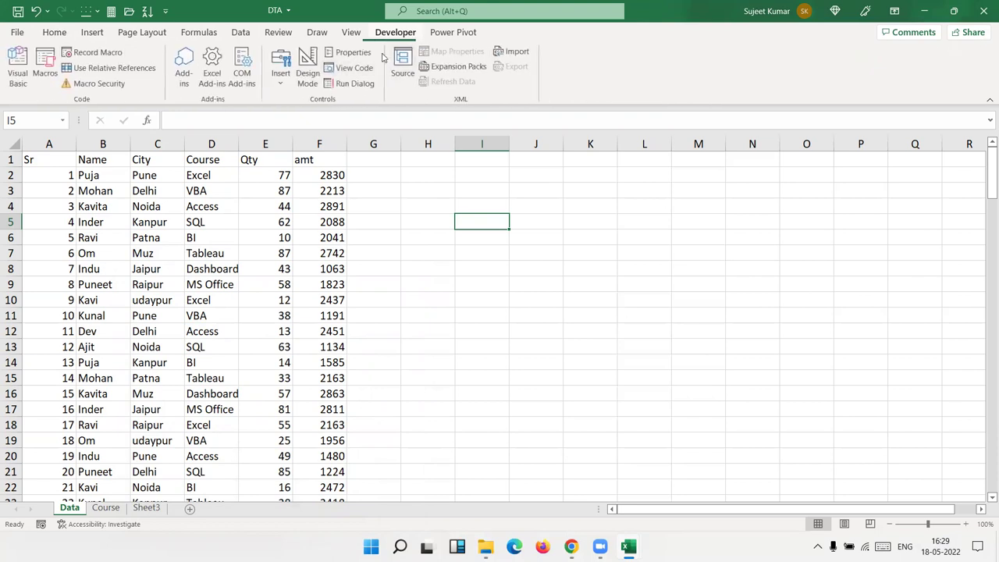
Draw a form button over cells I4:J5 and assign it Macro3.
click(282, 87)
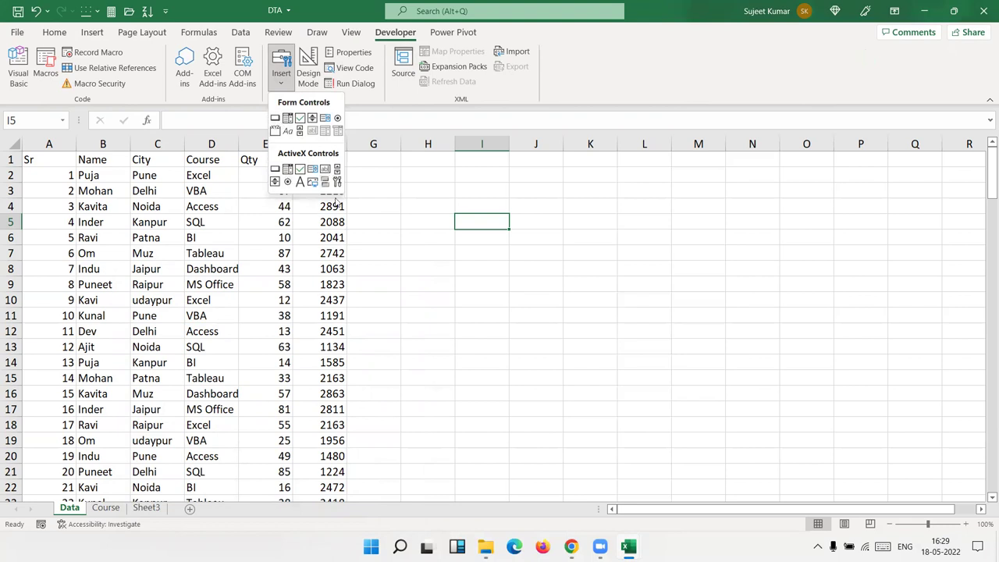
click(276, 121)
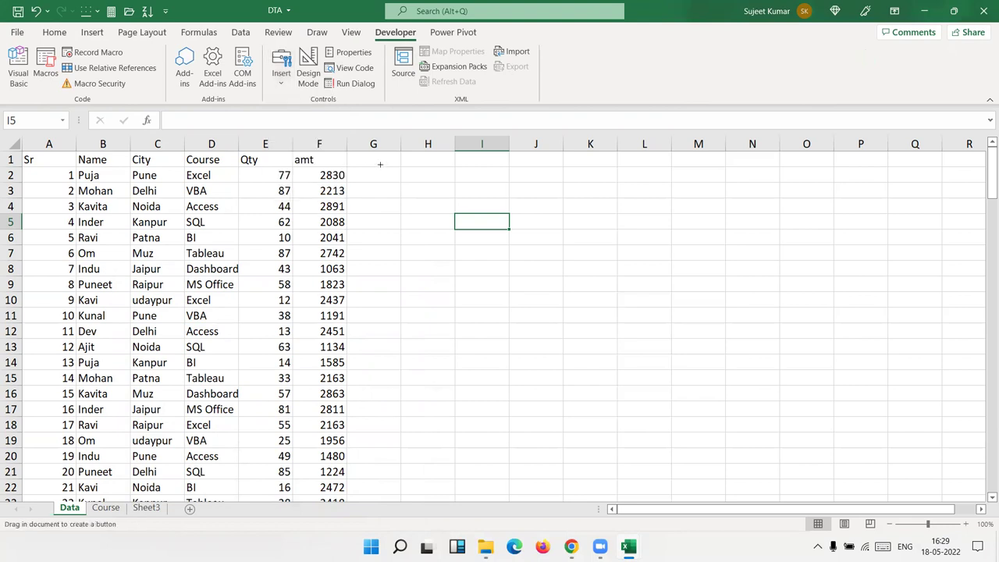
drag(479, 202, 569, 221)
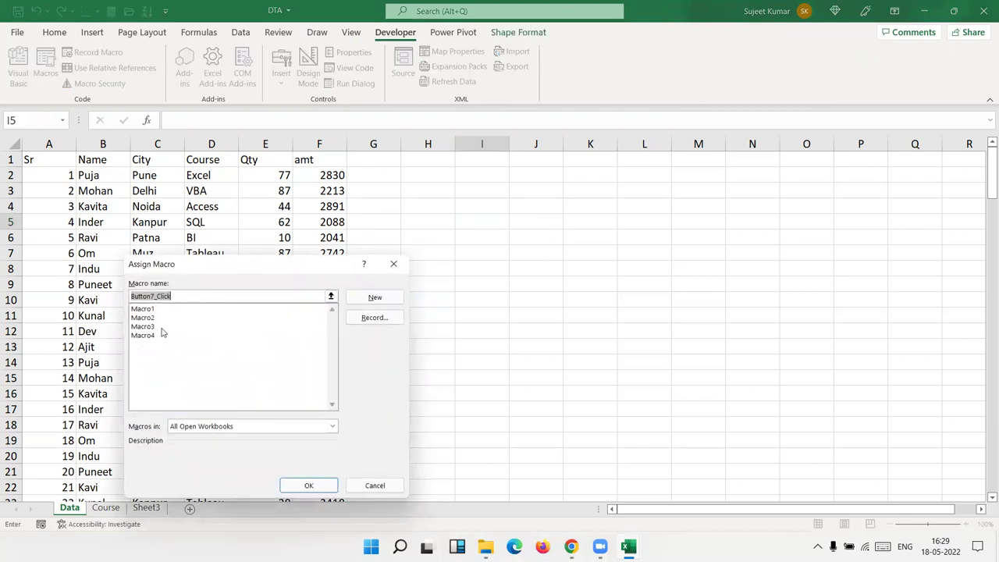
click(162, 328)
click(316, 492)
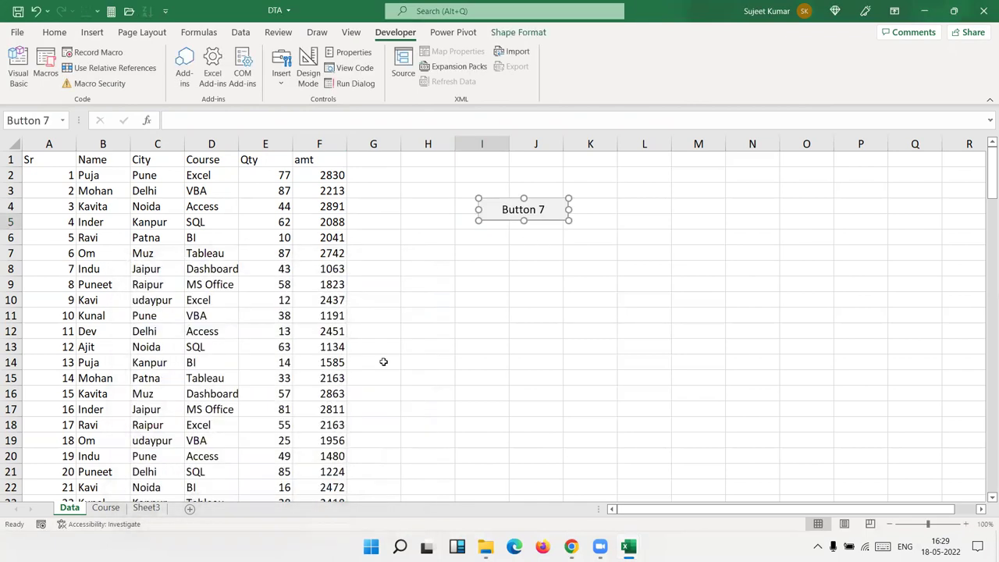
Replace the button's label with 'Send'.
click(504, 209)
key(BackSpace)
key(Delete)
key(Delete)
key(Delete)
key(Delete)
text(Send)
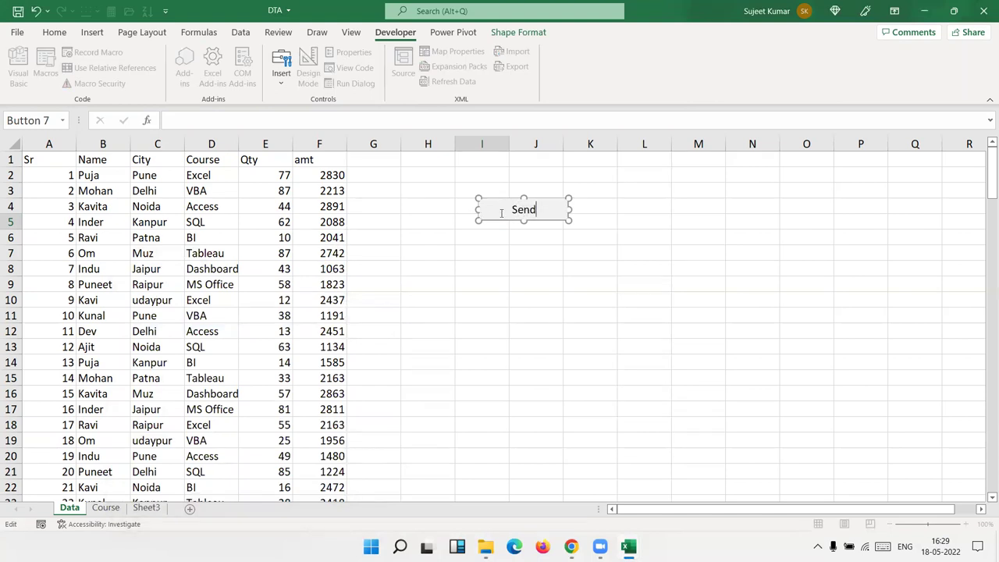
click(526, 251)
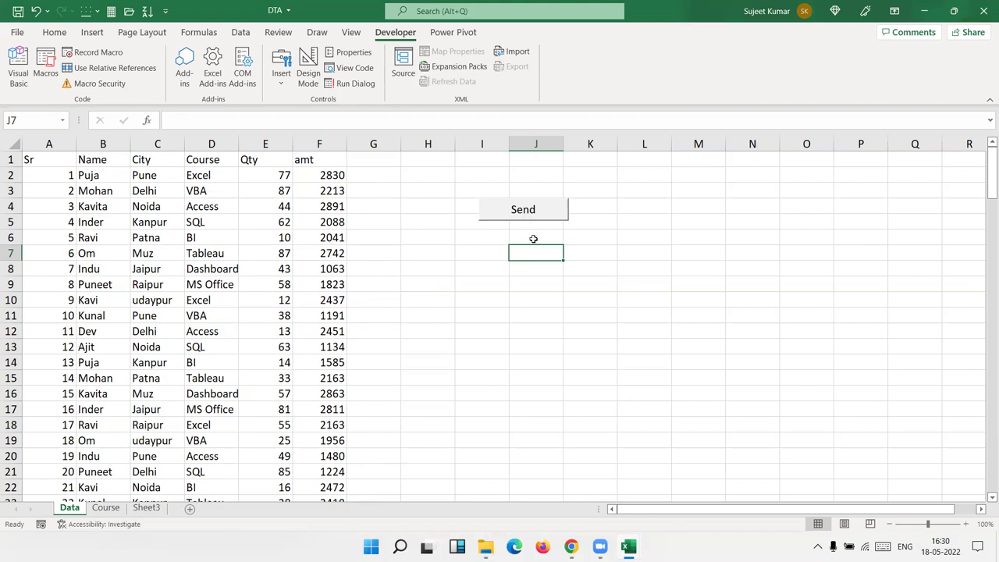
Draw a blue rounded rectangle shape below the Send button.
drag(511, 238, 487, 238)
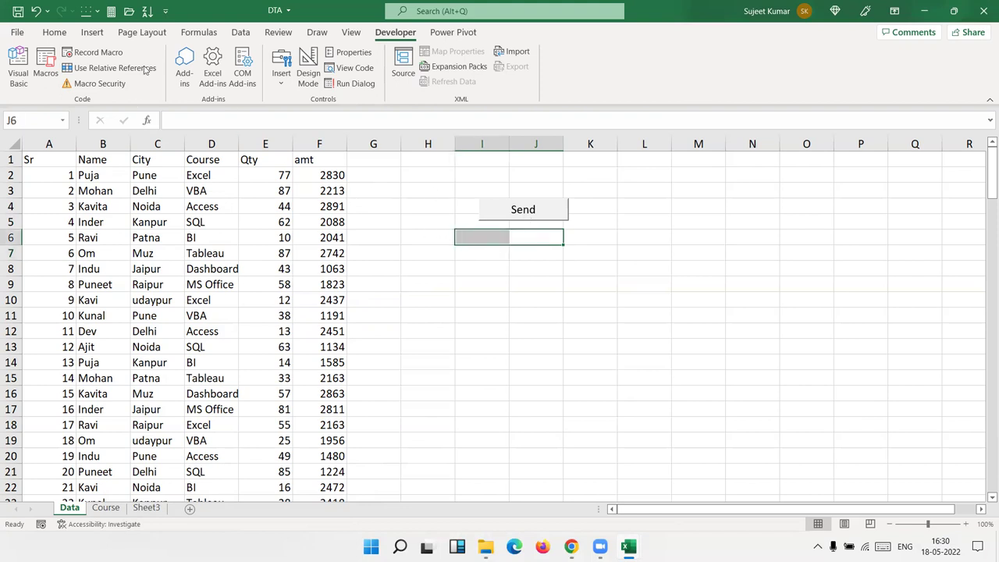
click(92, 32)
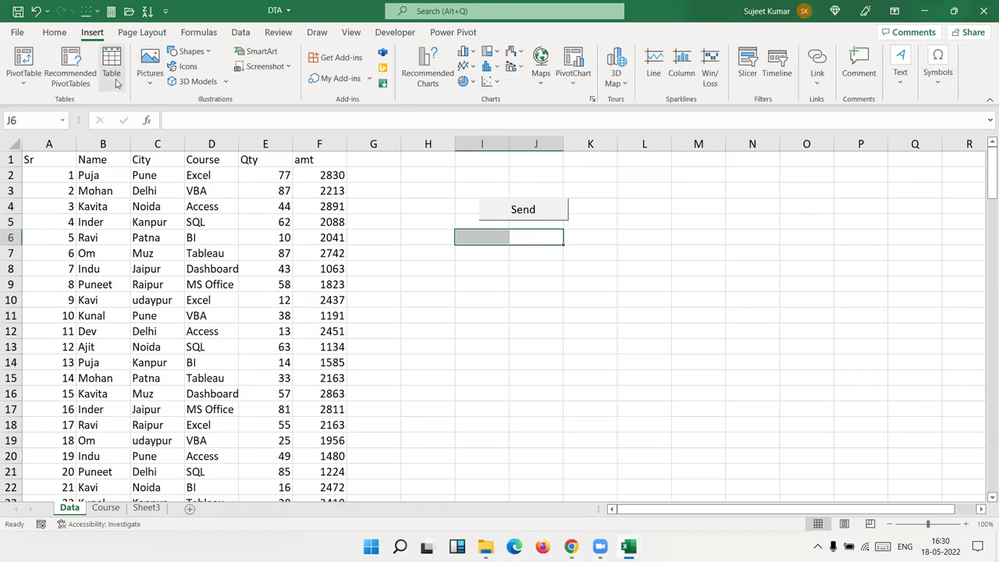
click(209, 56)
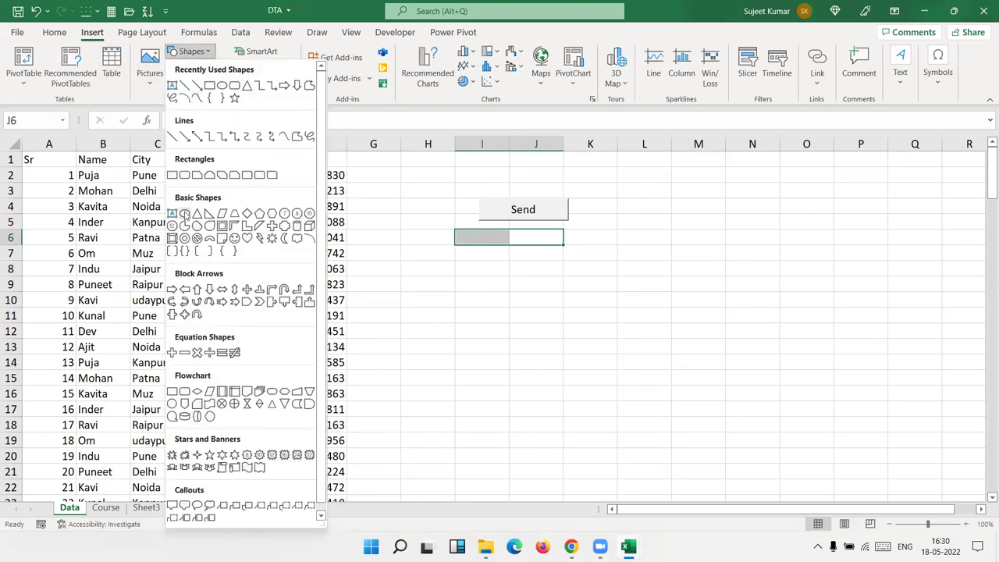
click(228, 86)
drag(490, 259, 568, 289)
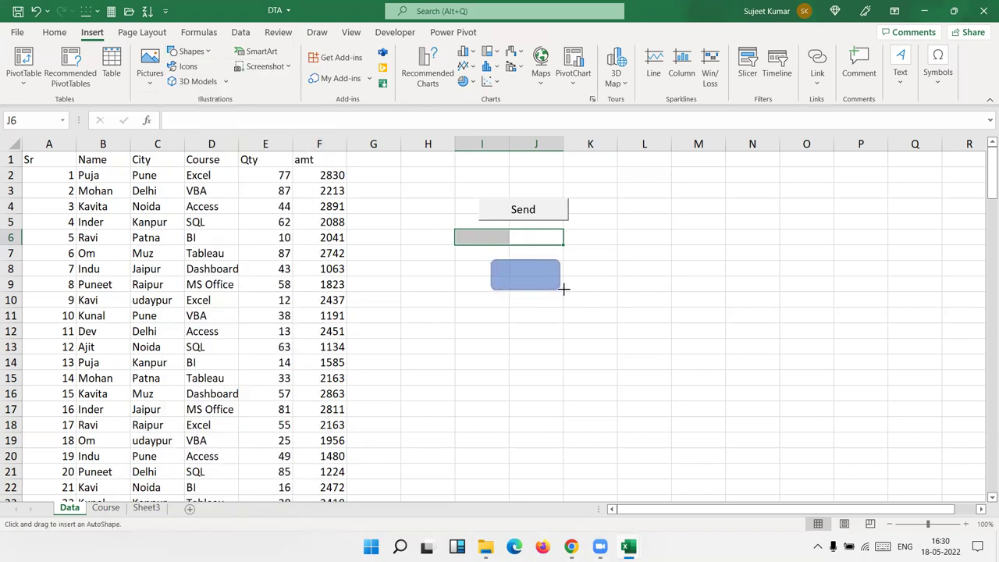
click(536, 314)
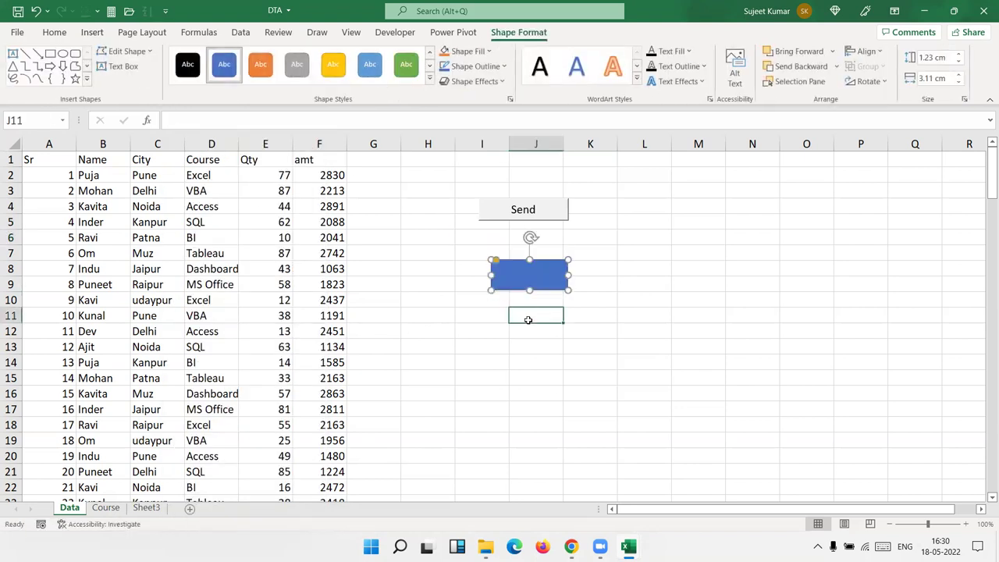
Assign Macro3 to the blue rounded rectangle.
click(527, 277)
right_click(529, 283)
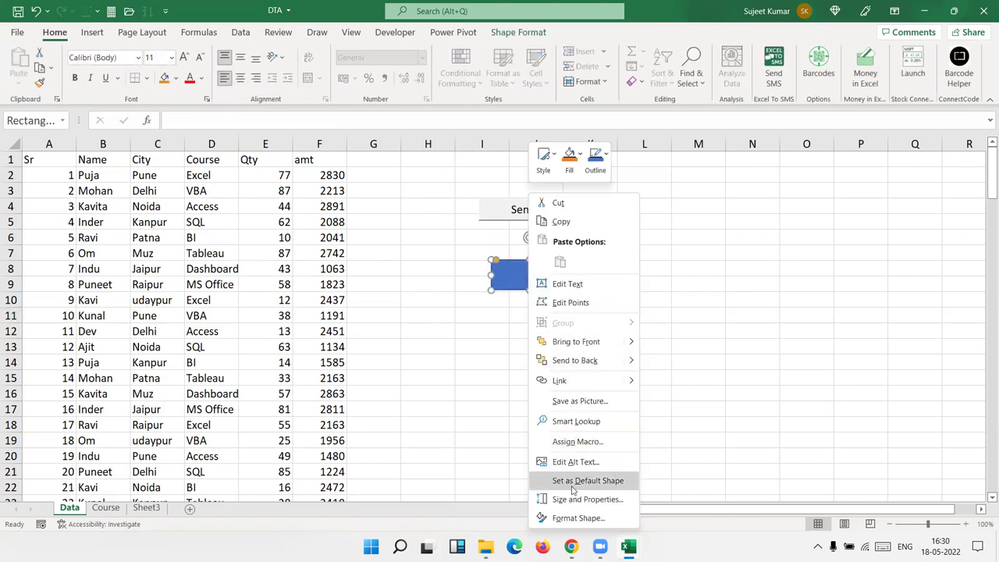
click(576, 443)
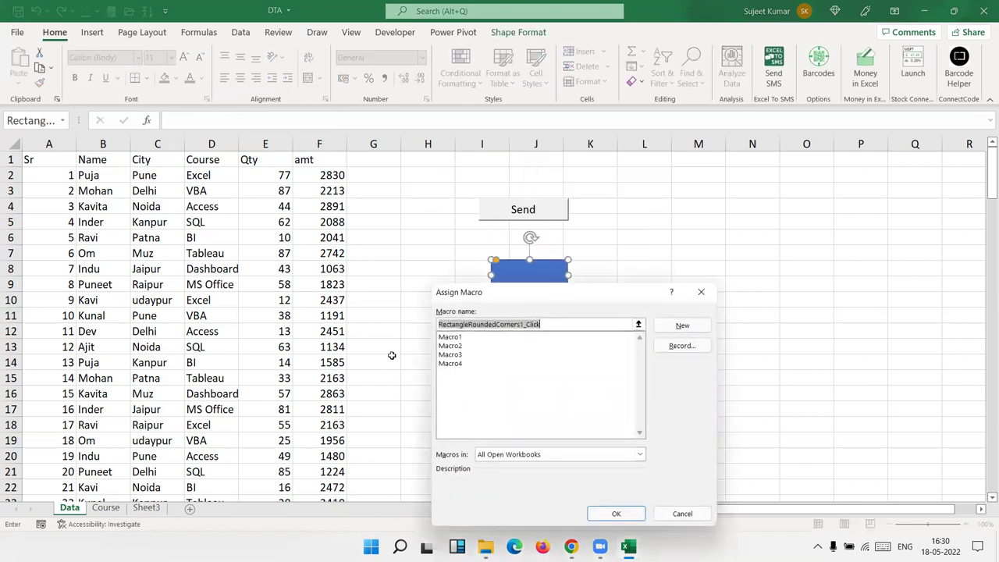
click(450, 354)
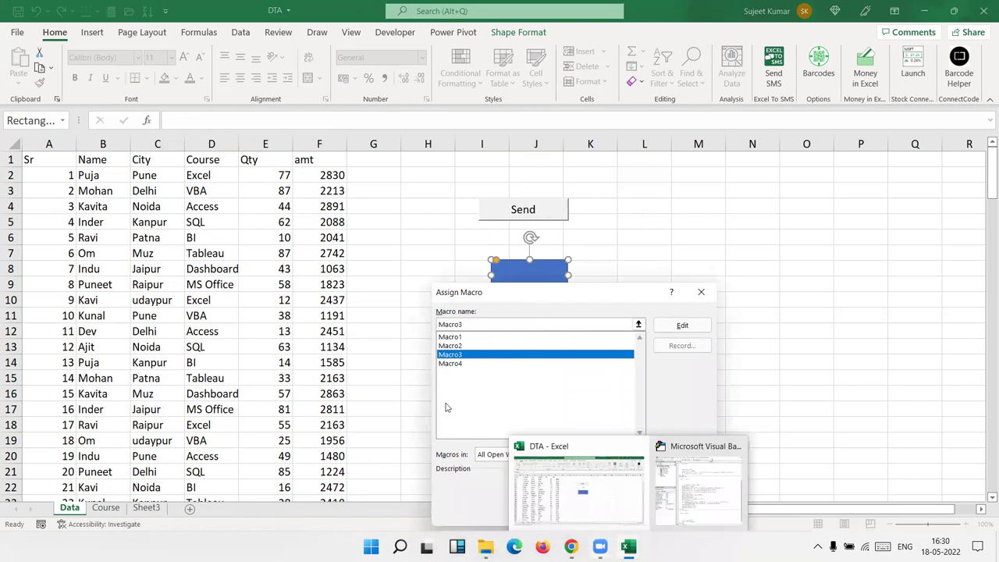
click(617, 513)
click(535, 362)
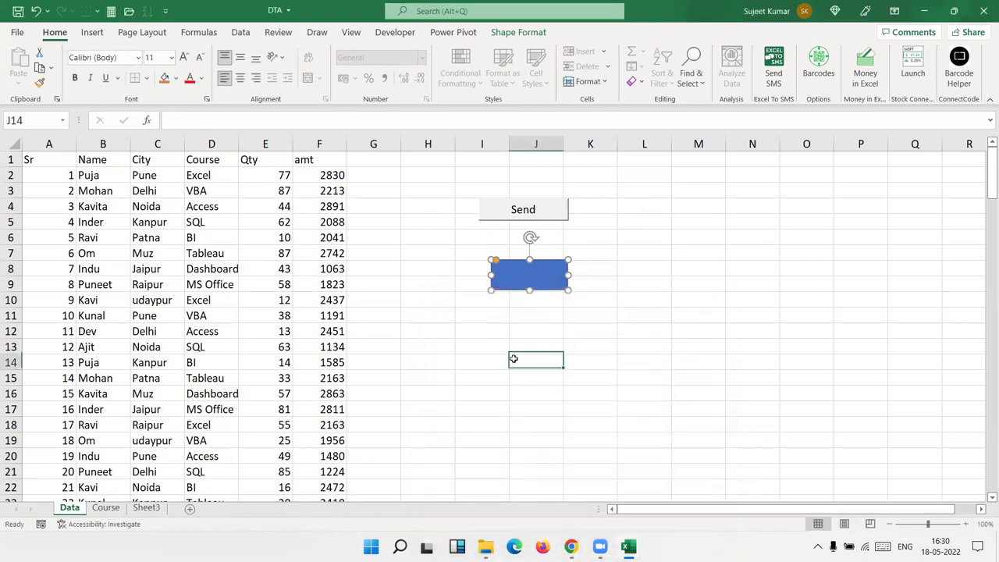